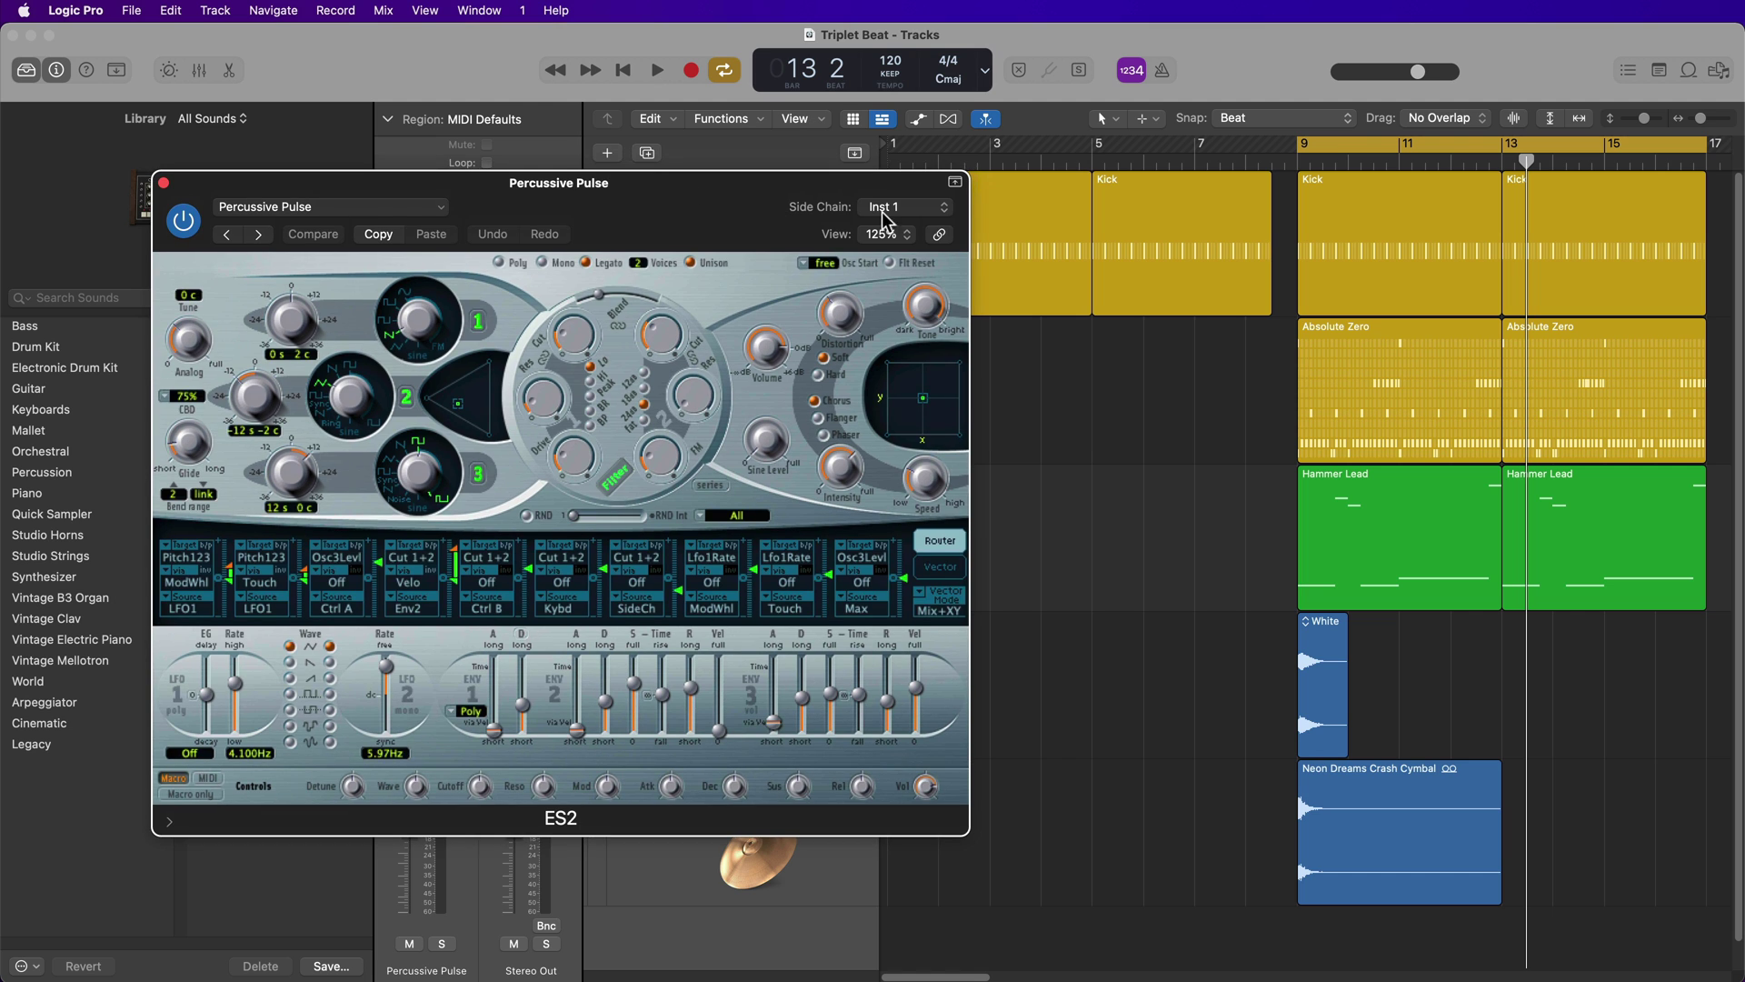
Step: Check the Side Chain source choices of the Percussive Pulse ES2 synth and close its plug-in window
click(906, 208)
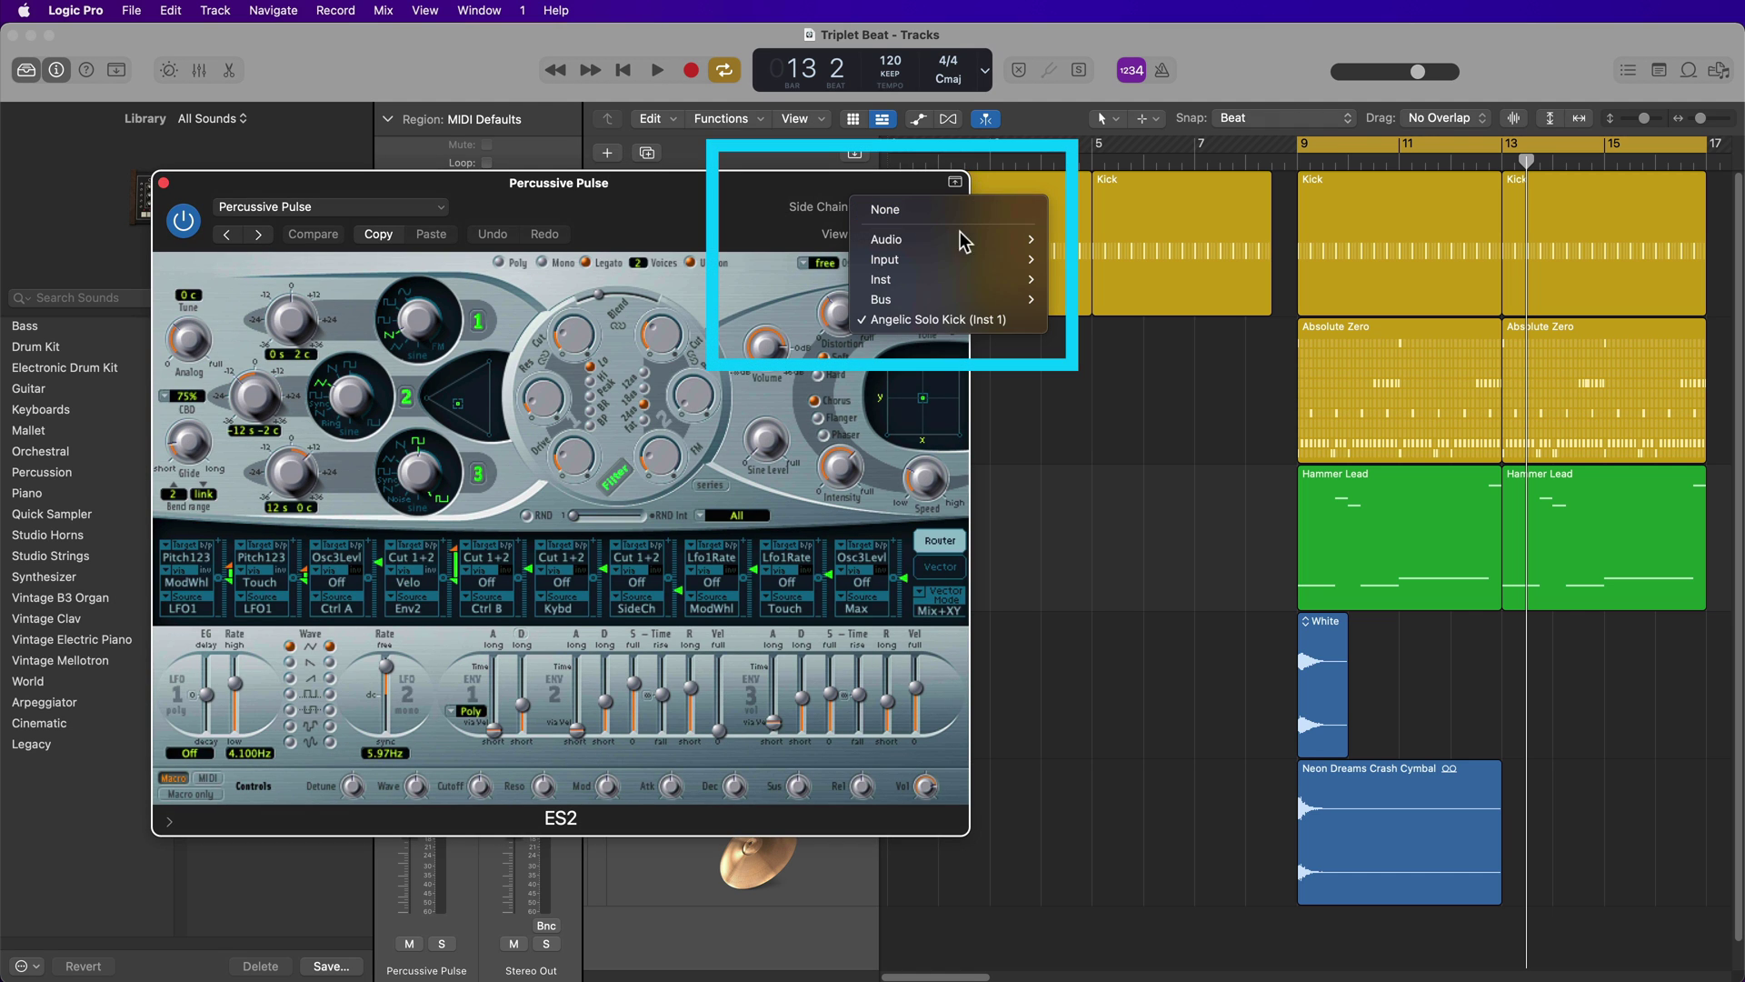
click(776, 221)
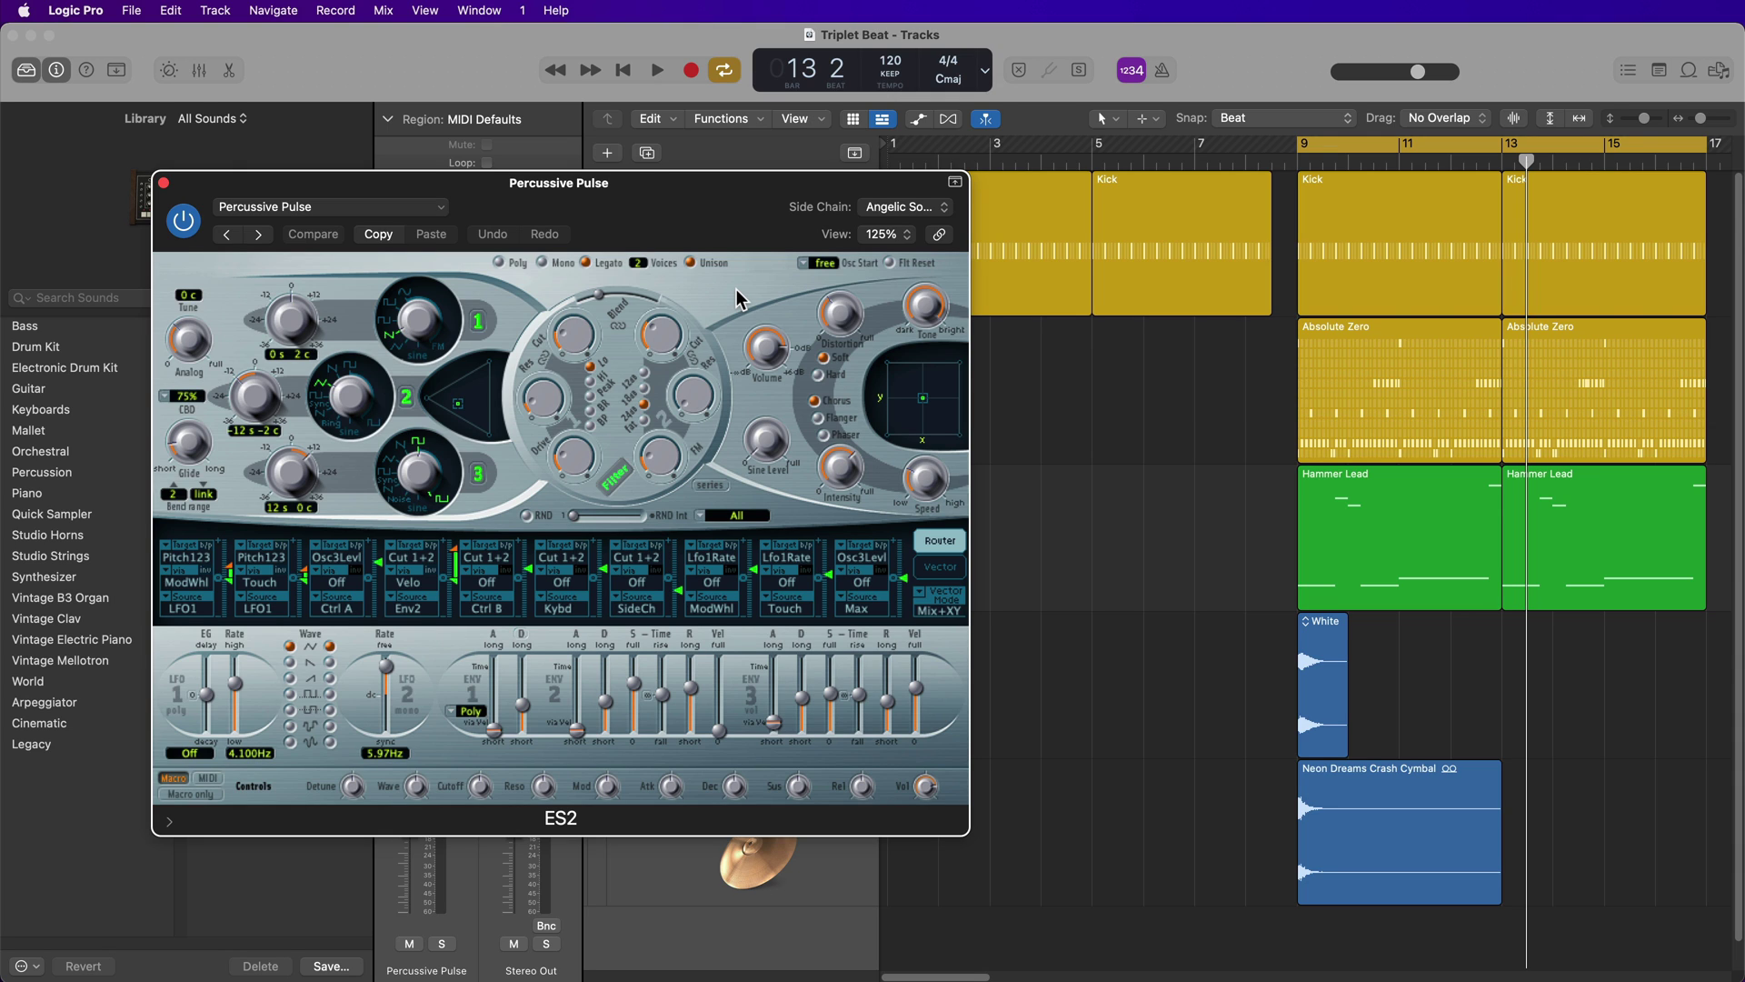
key(super+w)
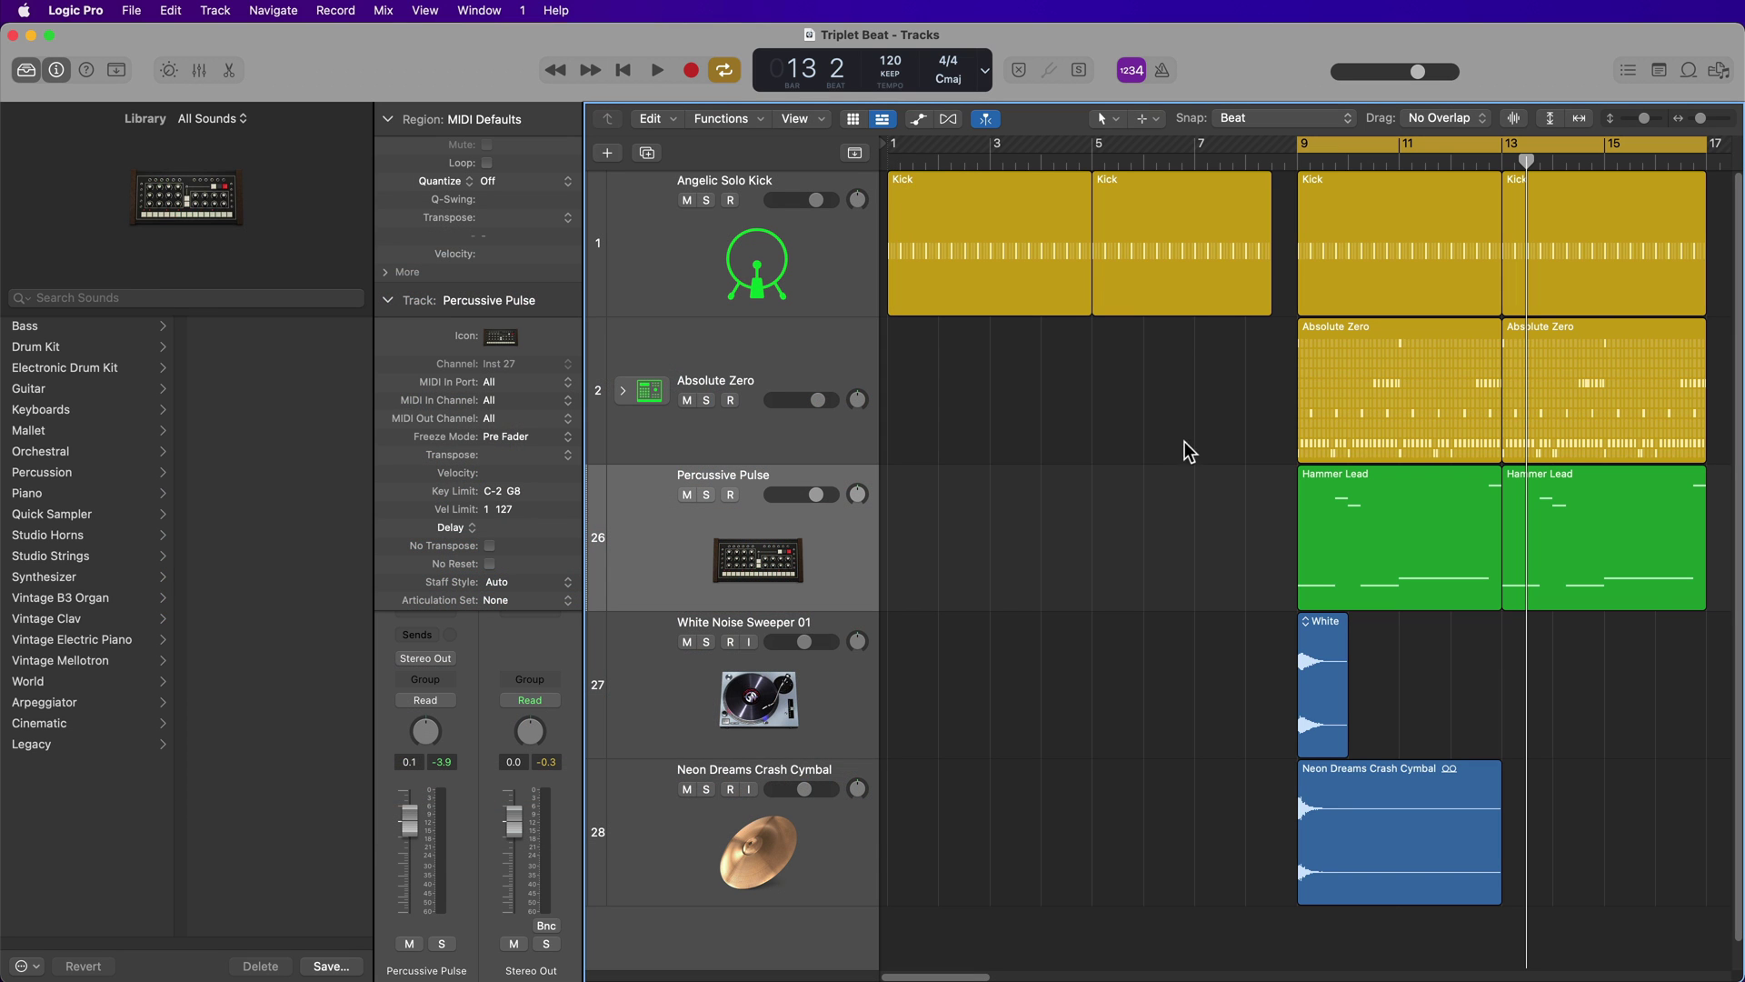
Step: Set the cycle range to the first two Kick regions, starting at bar 1, and audition them briefly
drag(1167, 409, 1015, 300)
key(u)
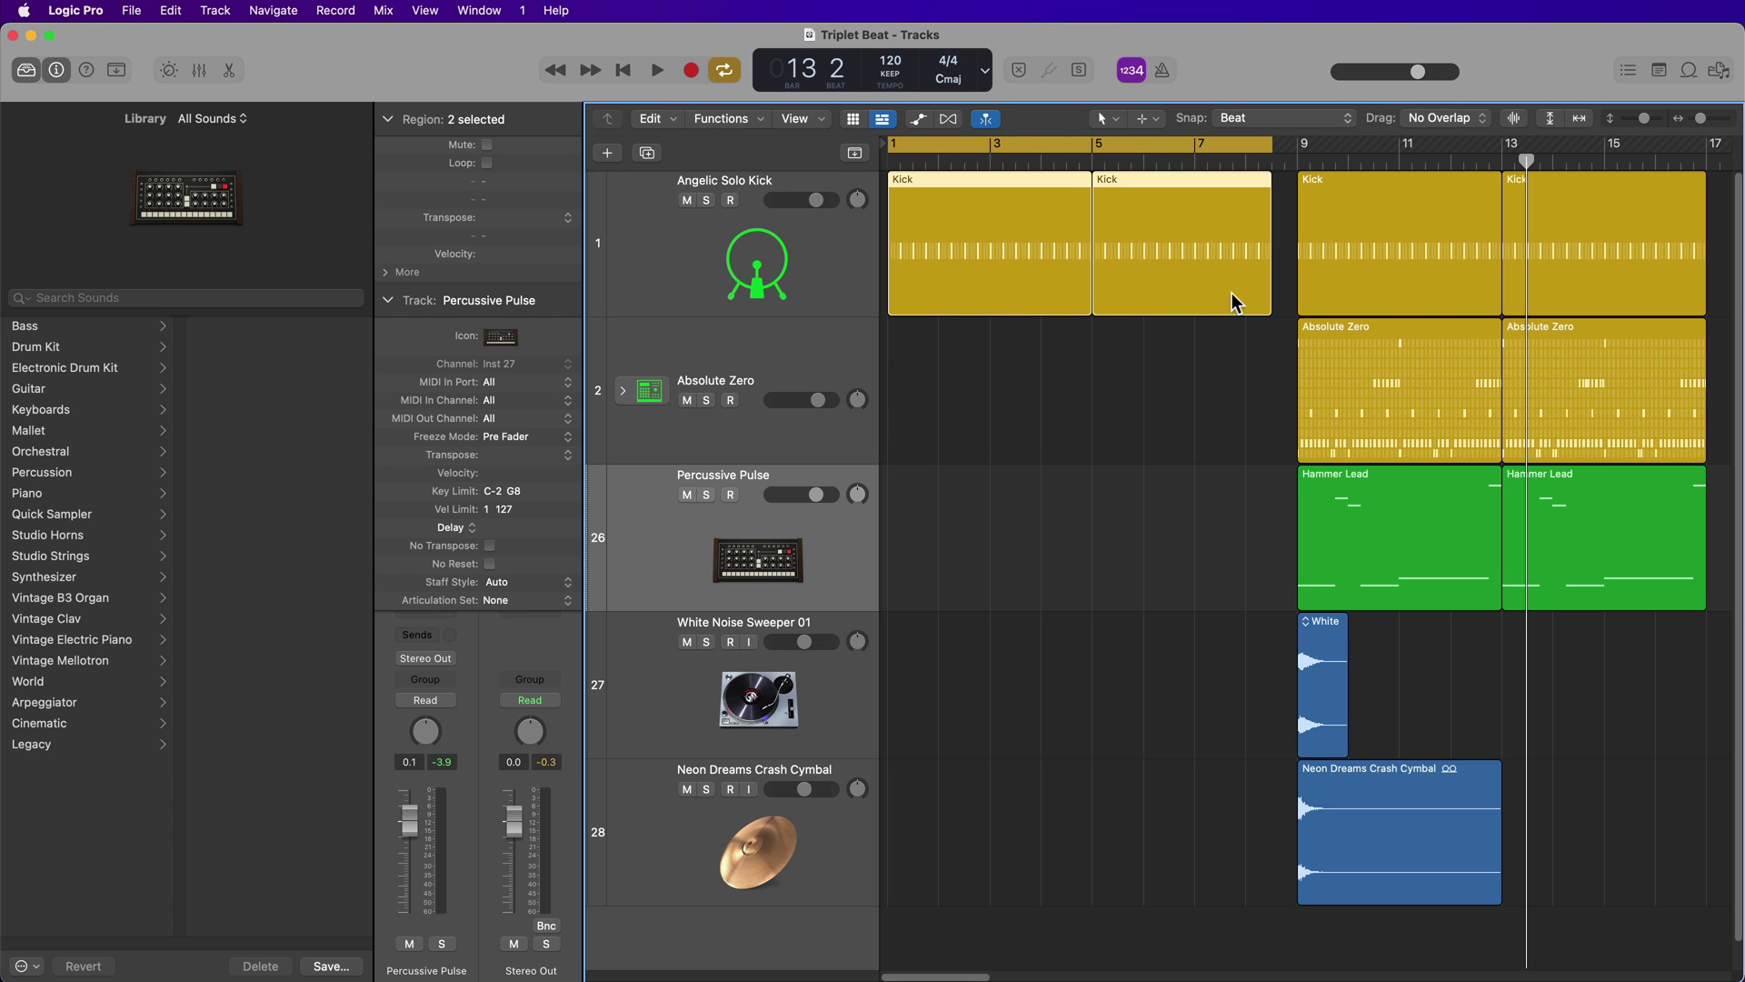
key(space)
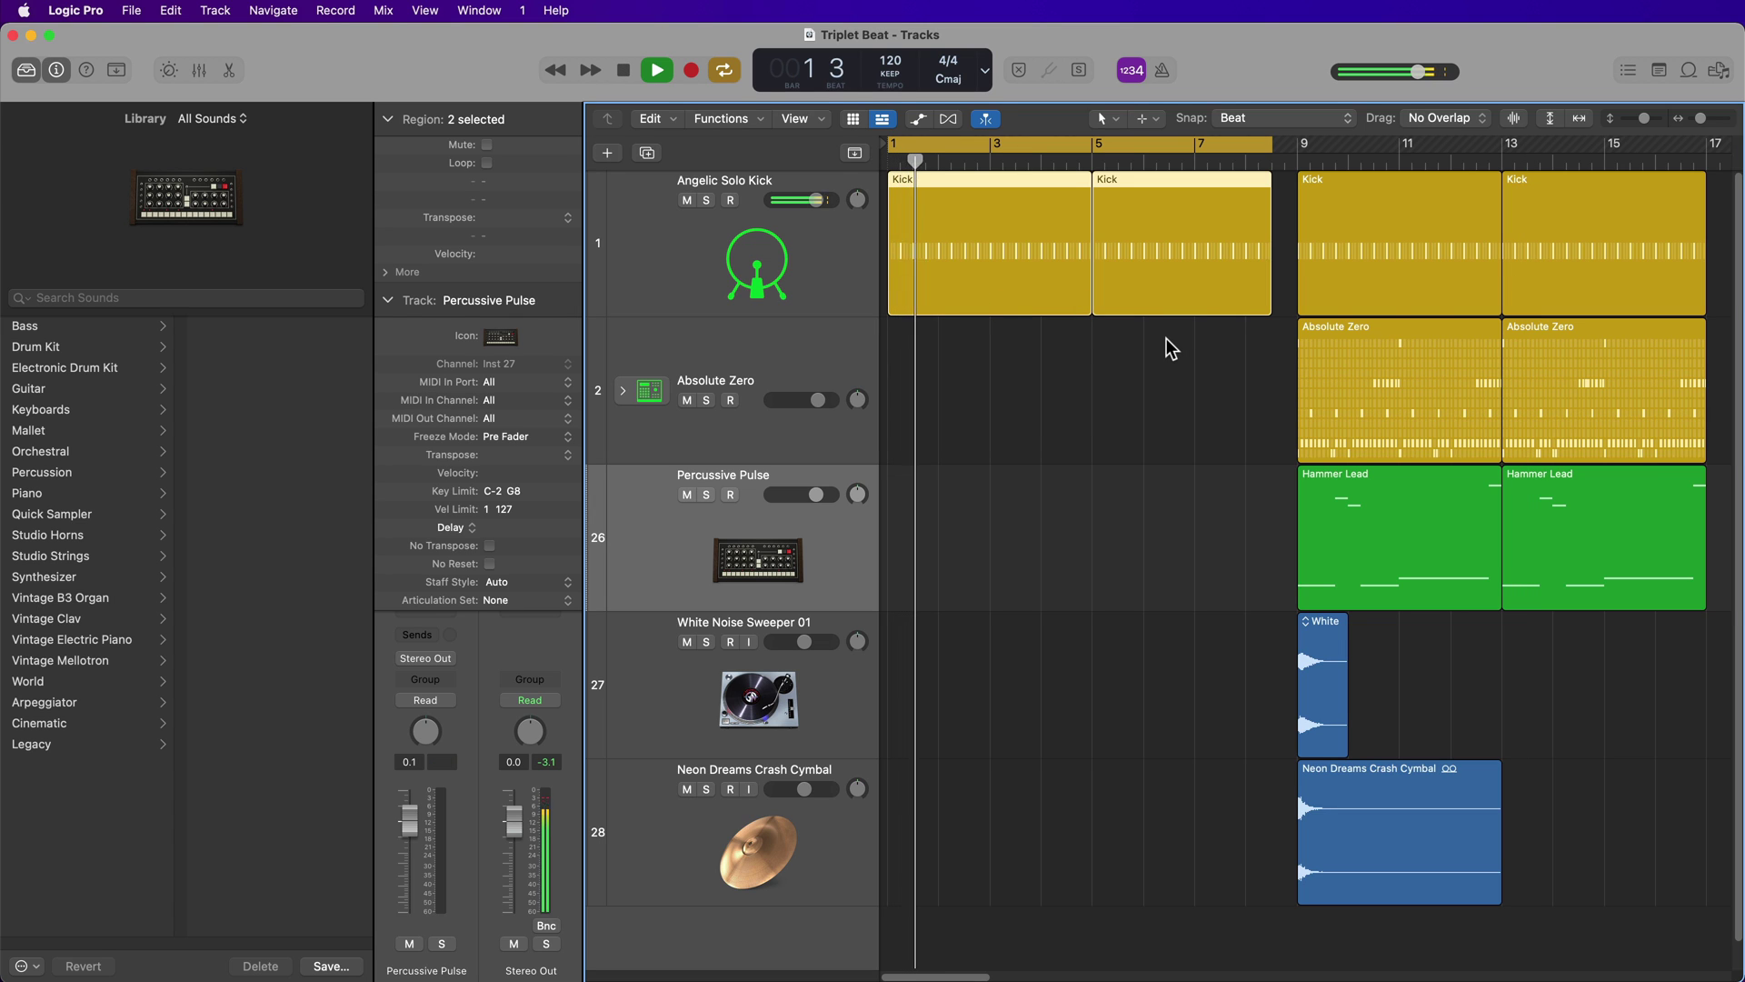
key(space)
Step: Cycle and audition the layered regions from bar 9 to 17, ending with cycling off and the playhead at bar 1
drag(1291, 264, 1567, 784)
key(u)
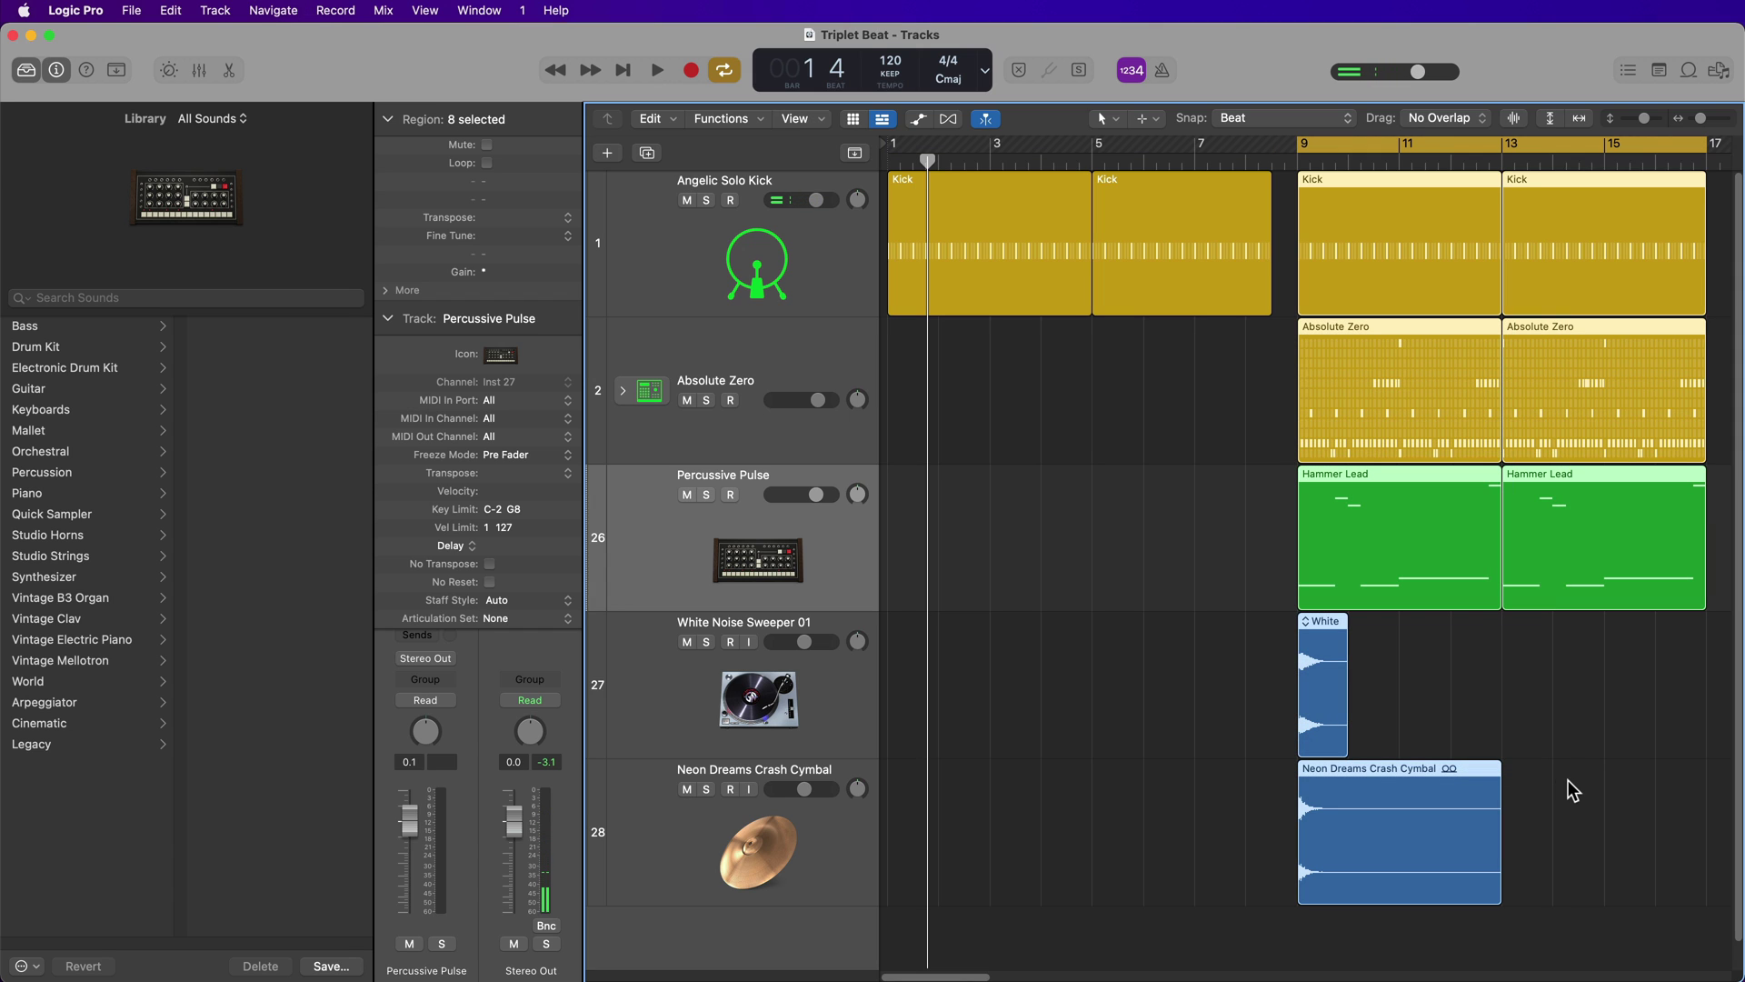
drag(1241, 684, 1333, 809)
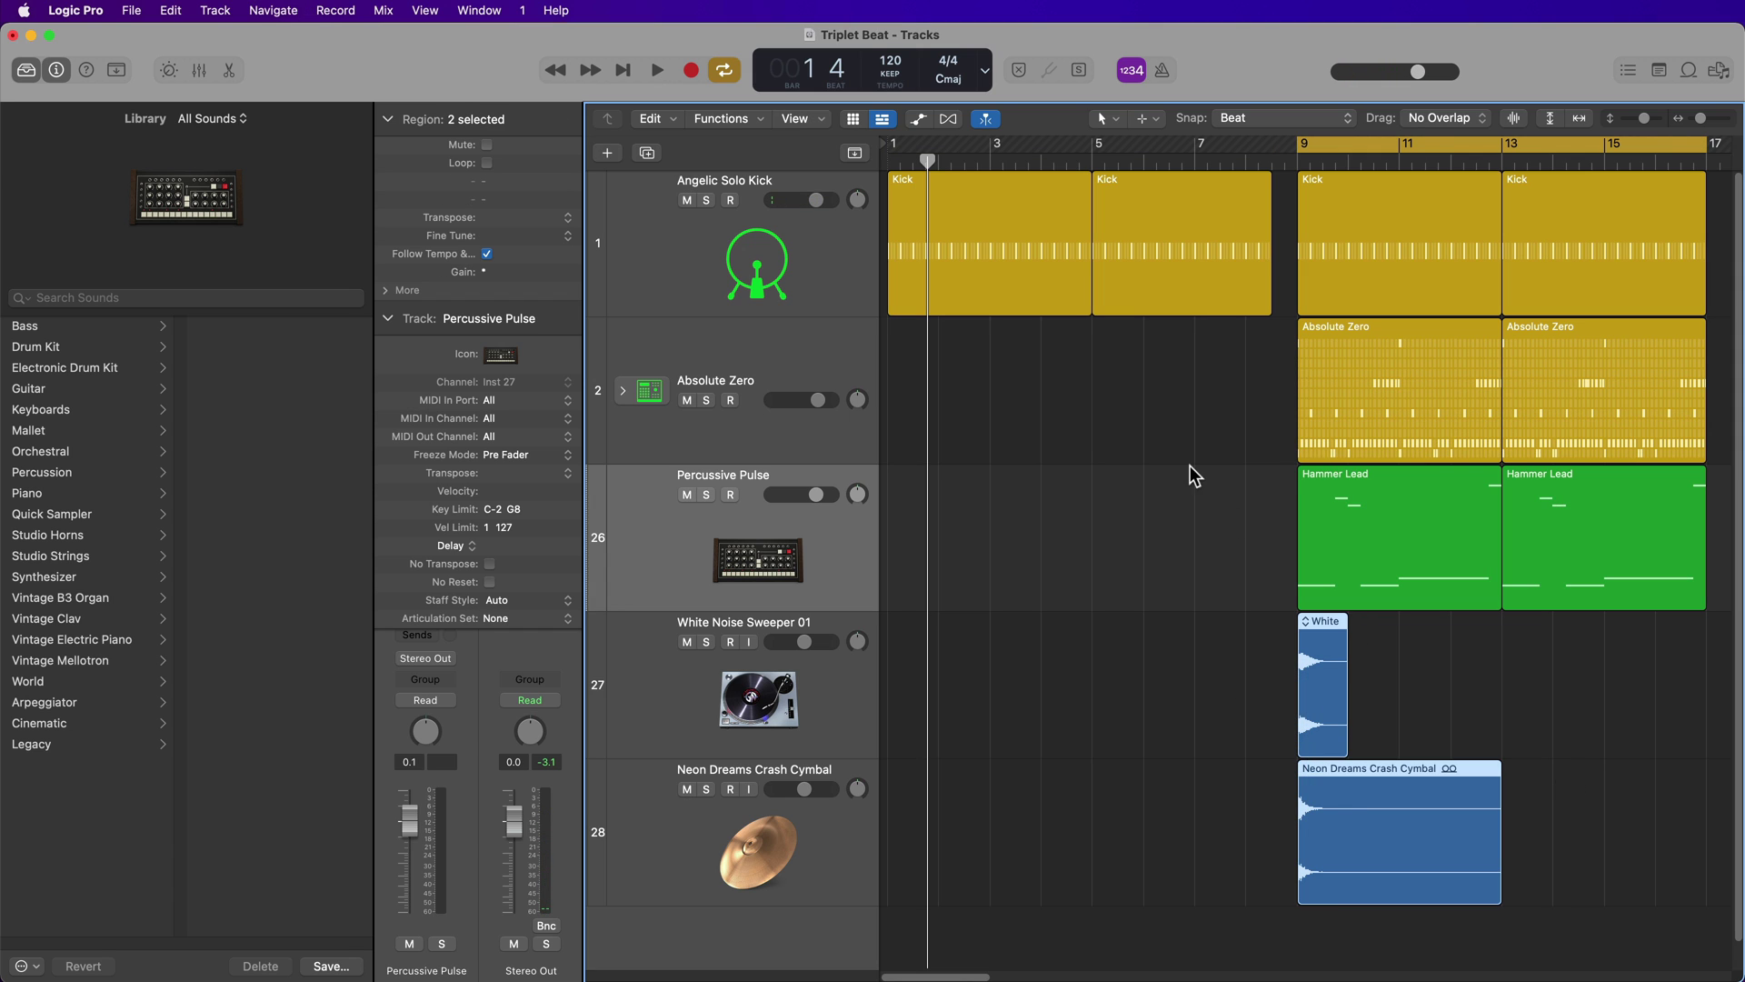
drag(1205, 535, 1563, 550)
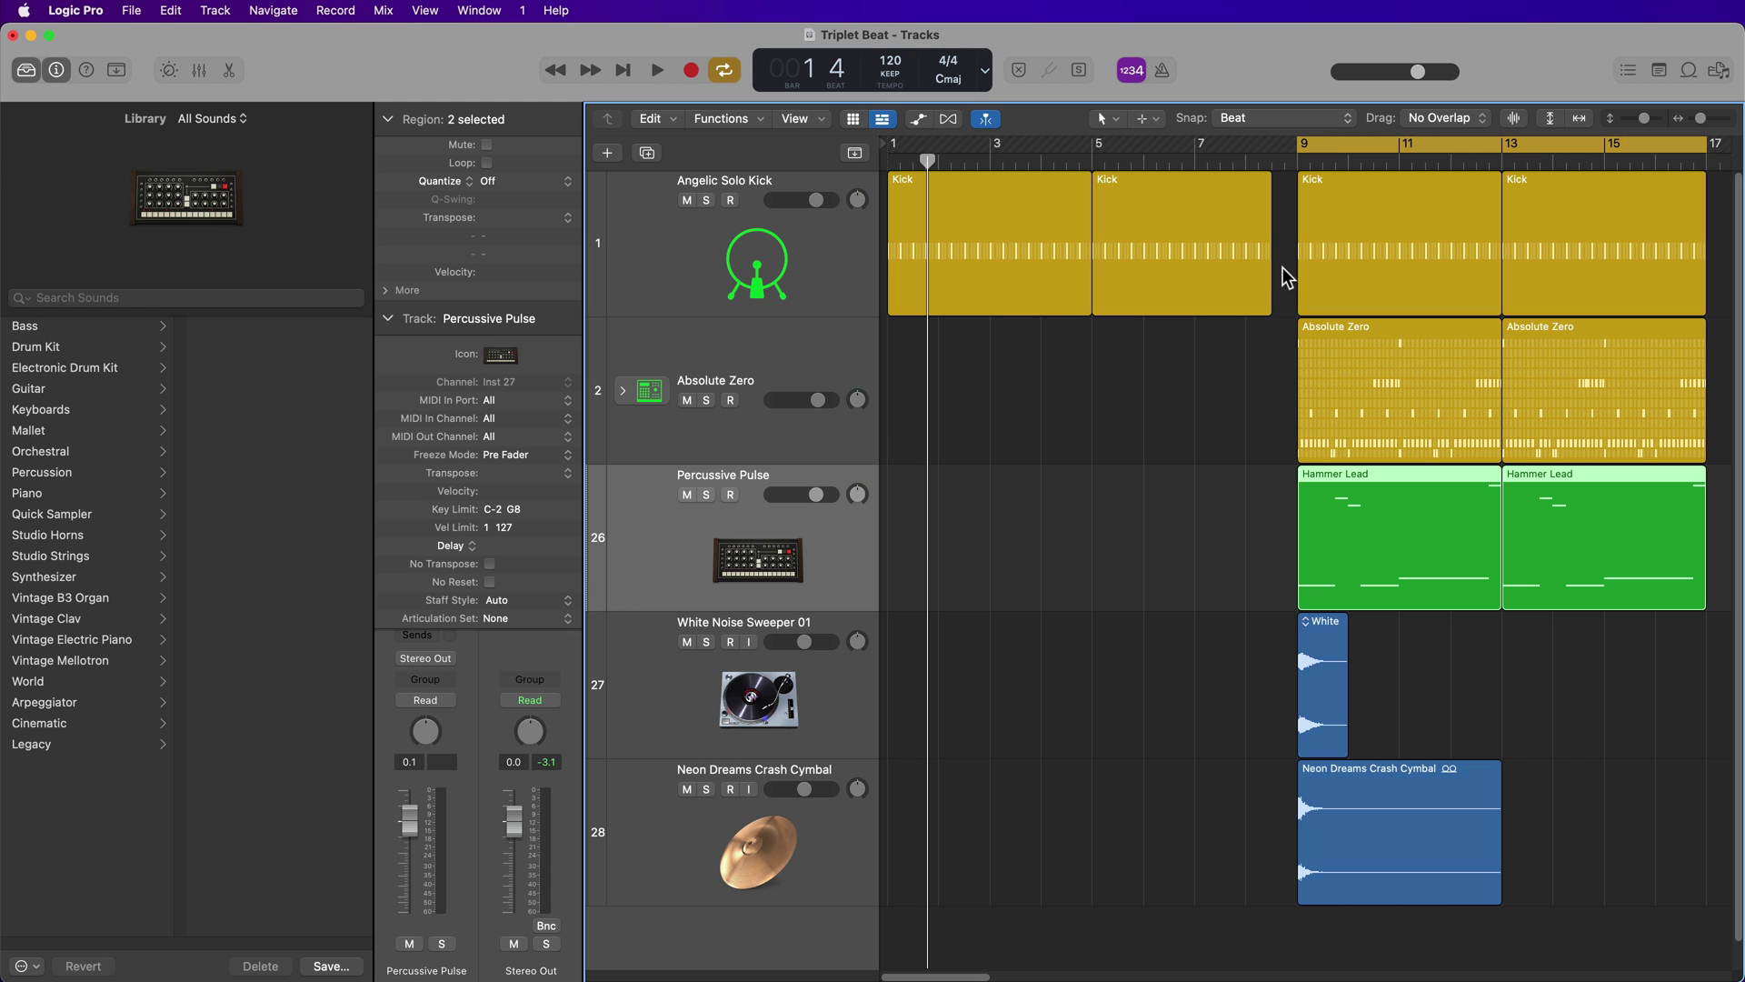
drag(1282, 265, 1515, 394)
key(space)
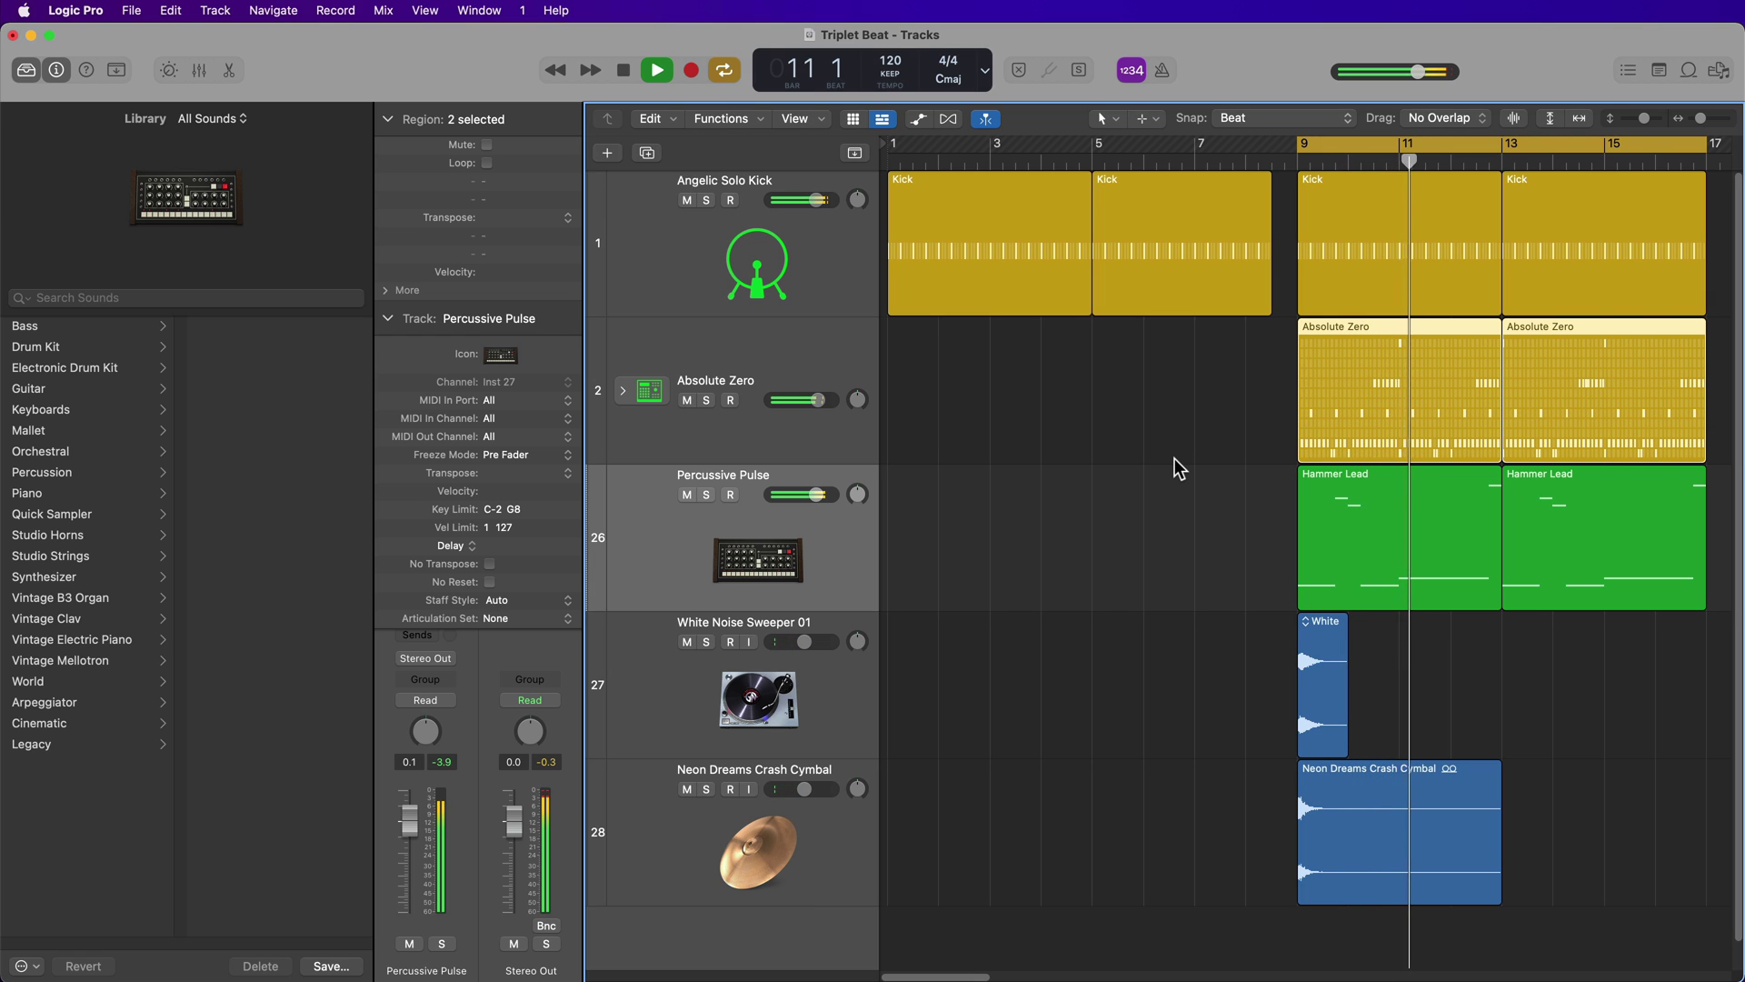
key(space)
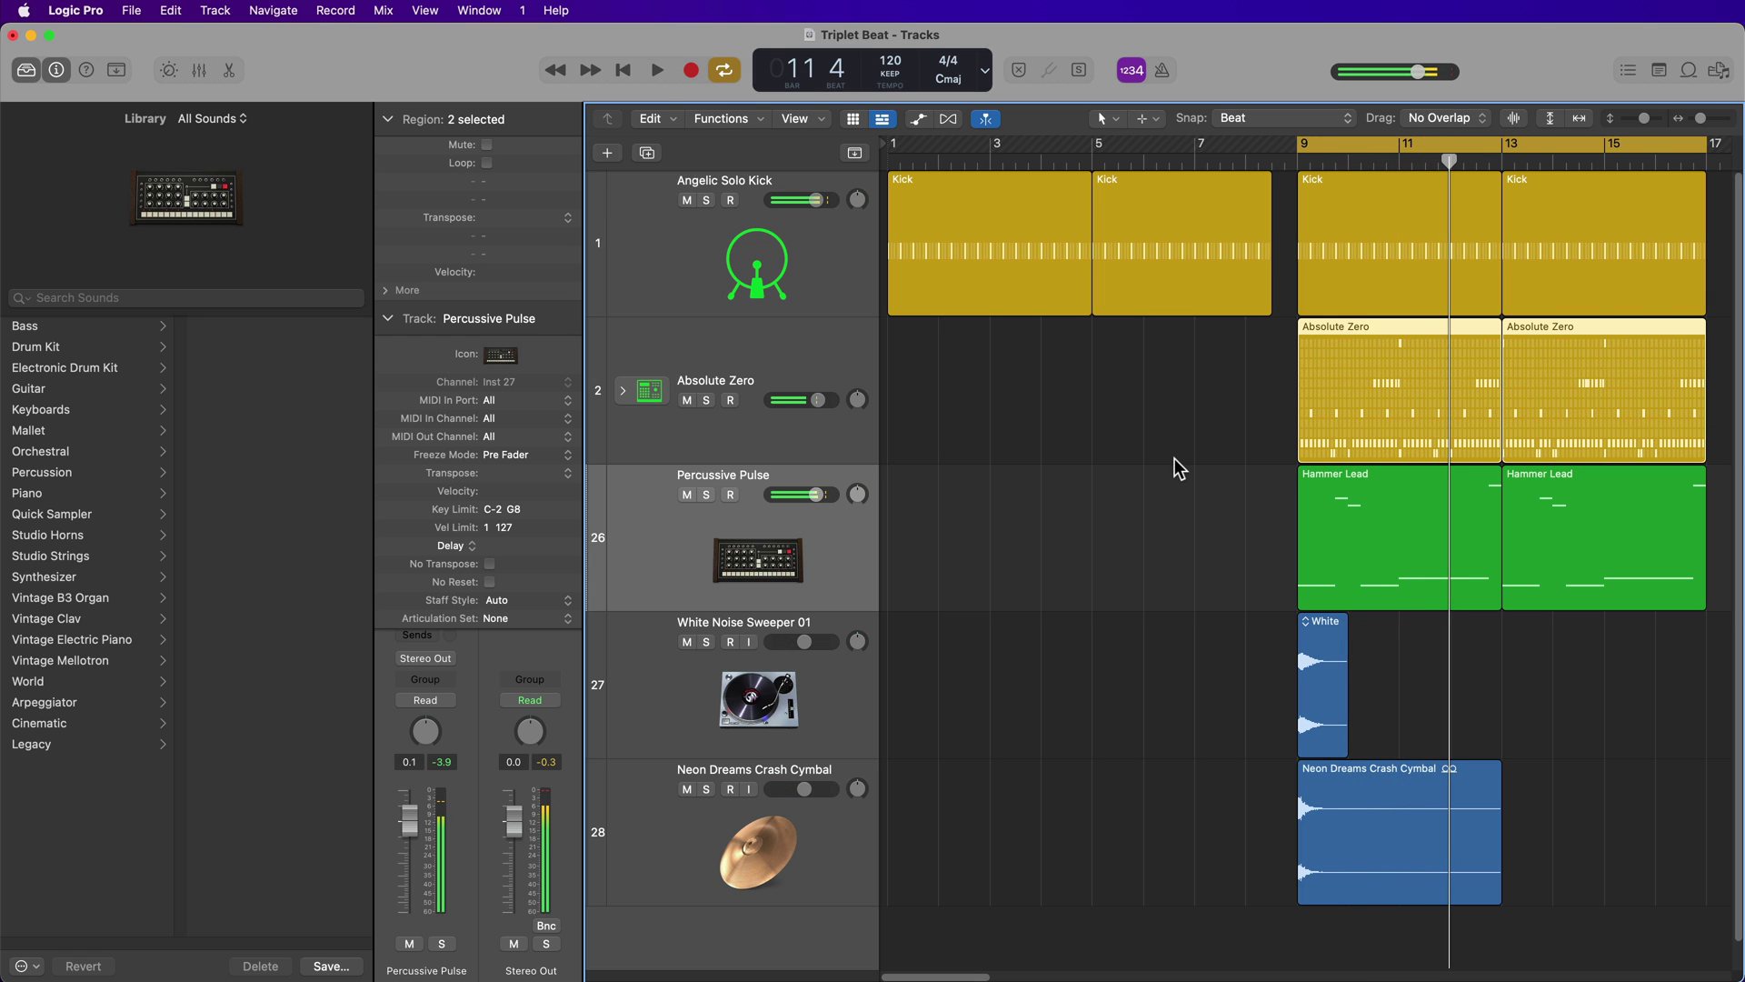
key(c)
key(Return)
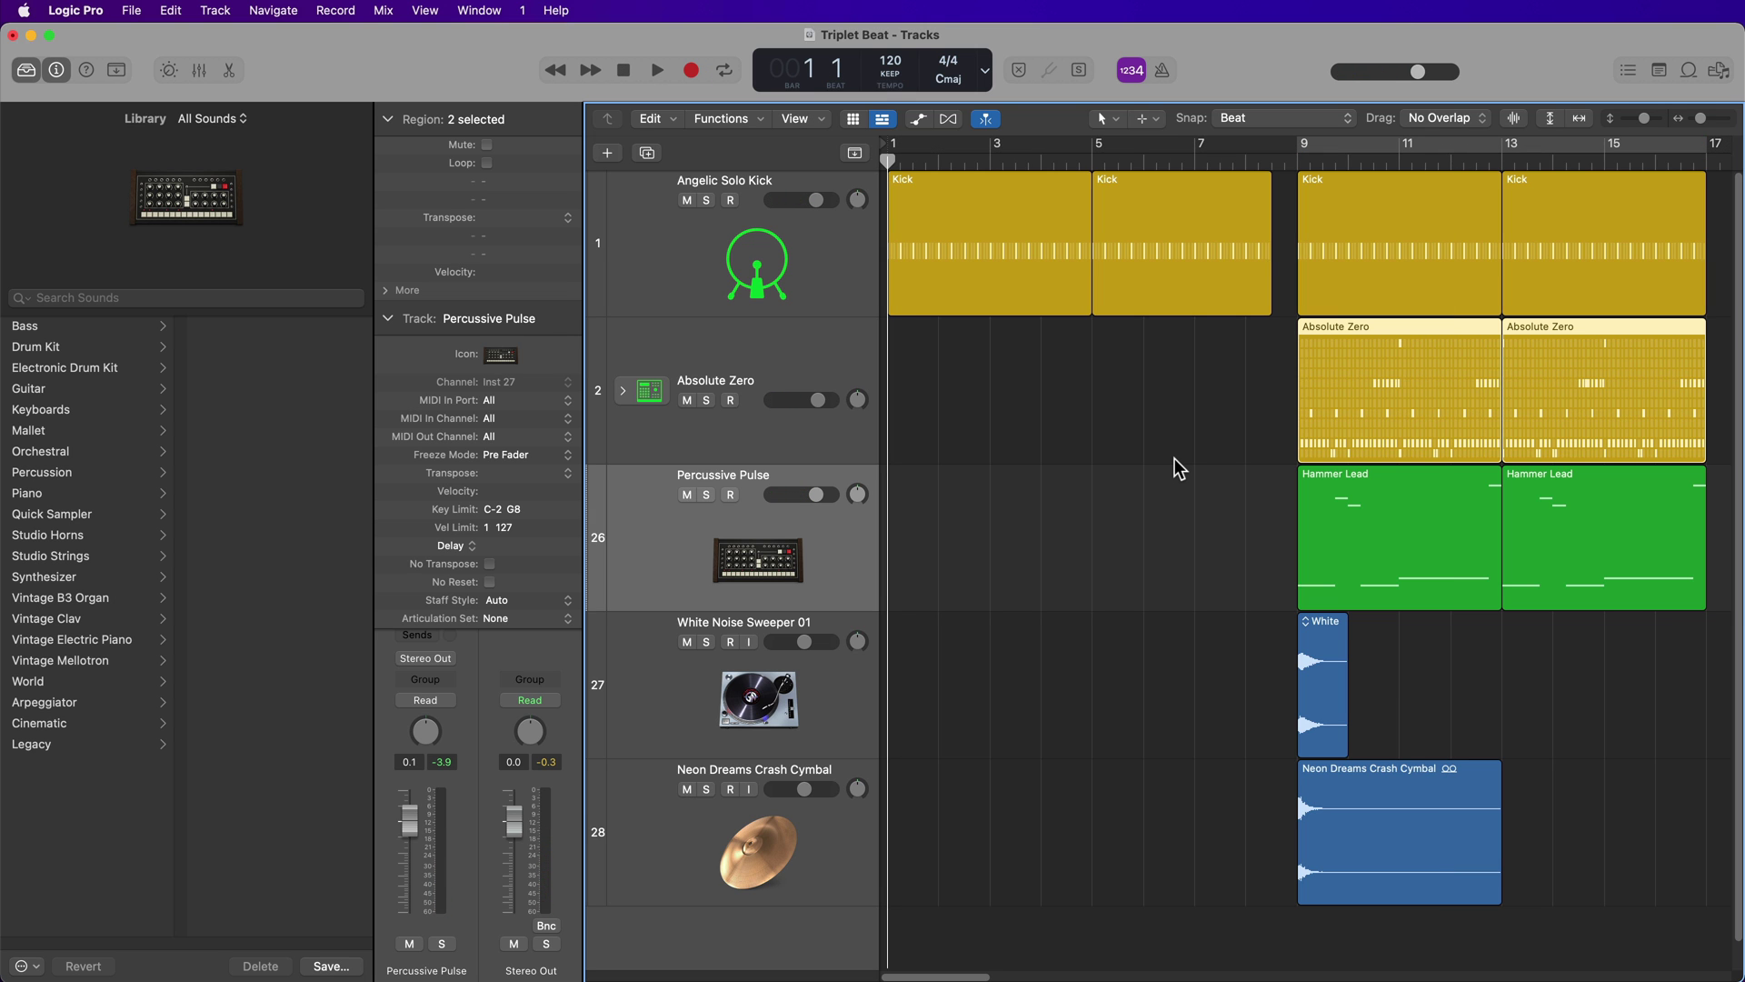
Step: Create one software instrument track with an empty channel strip and place it directly above the Percussive Pulse track
key(alt+super+n)
click(699, 331)
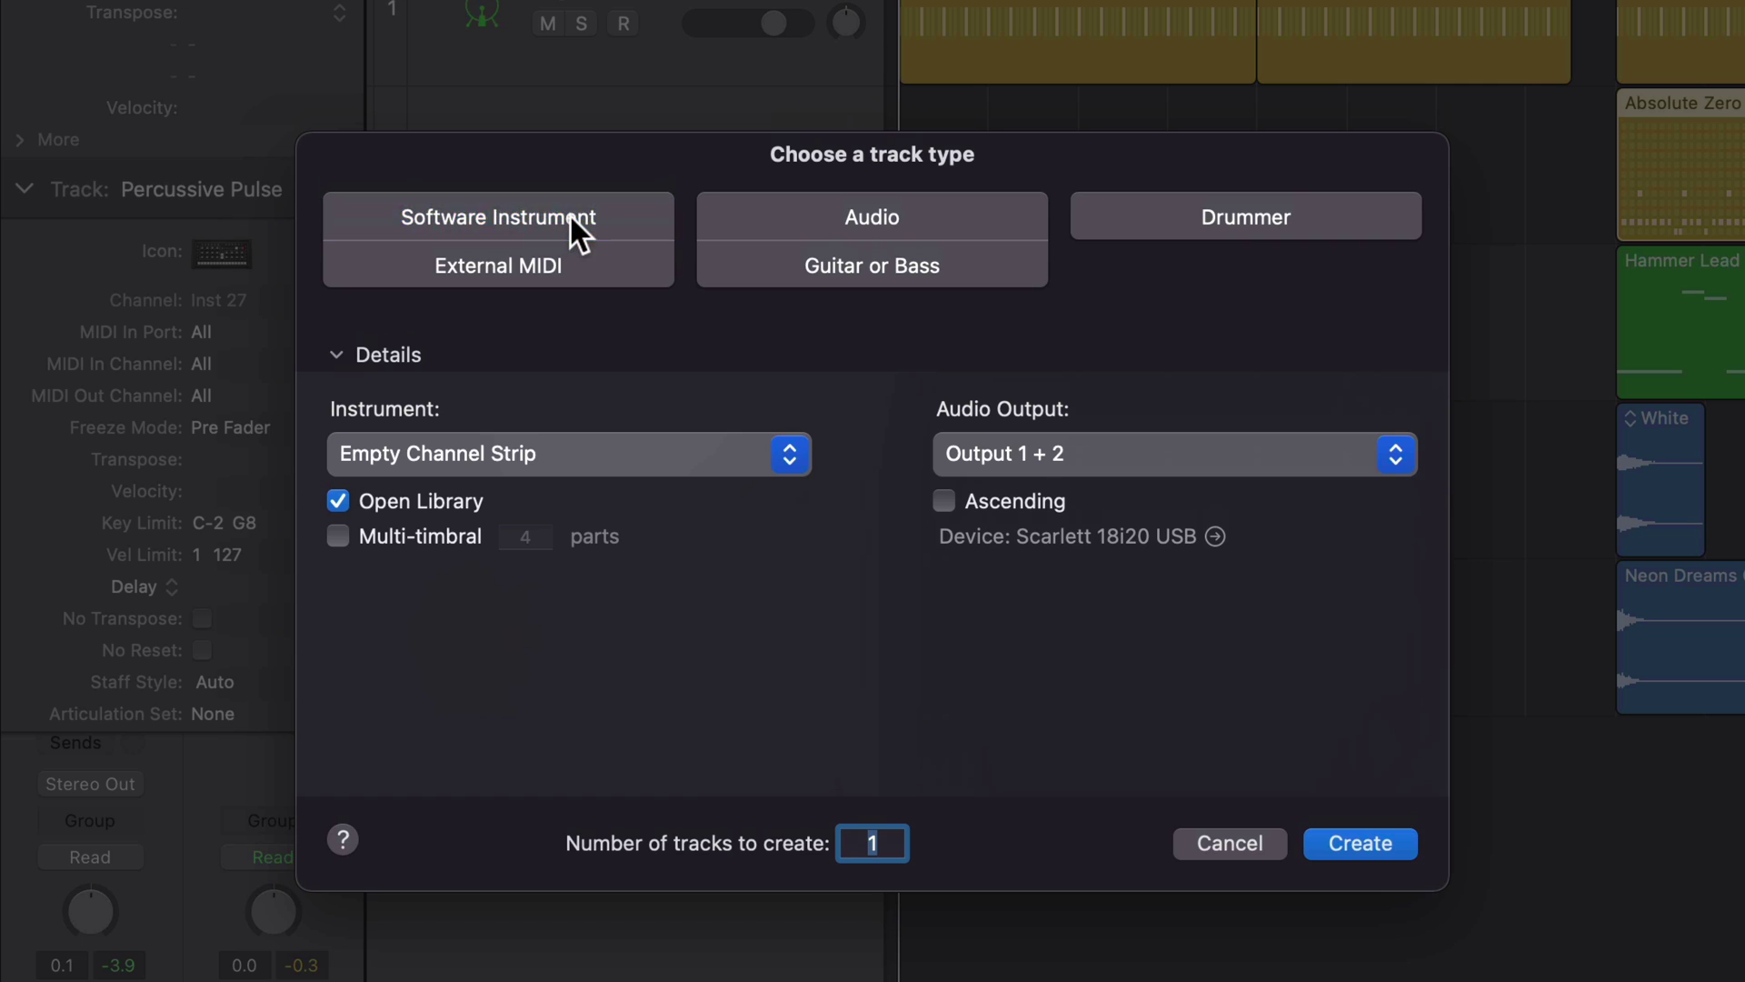
click(1360, 844)
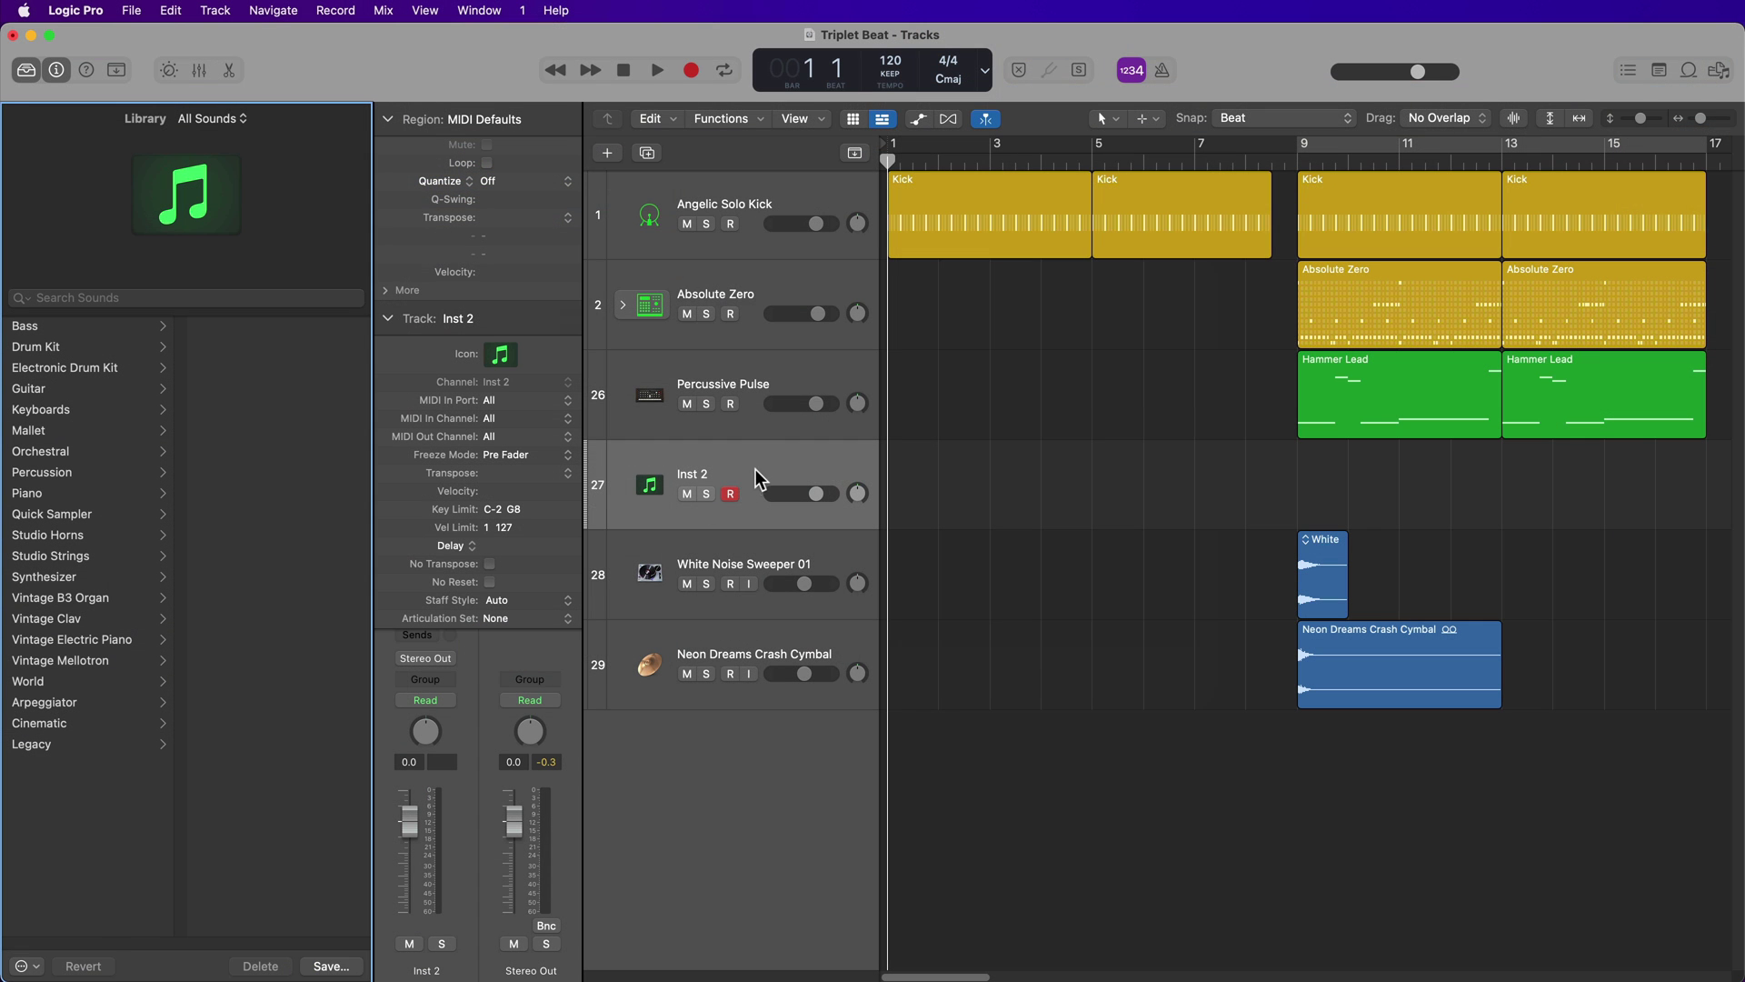
drag(755, 469, 585, 414)
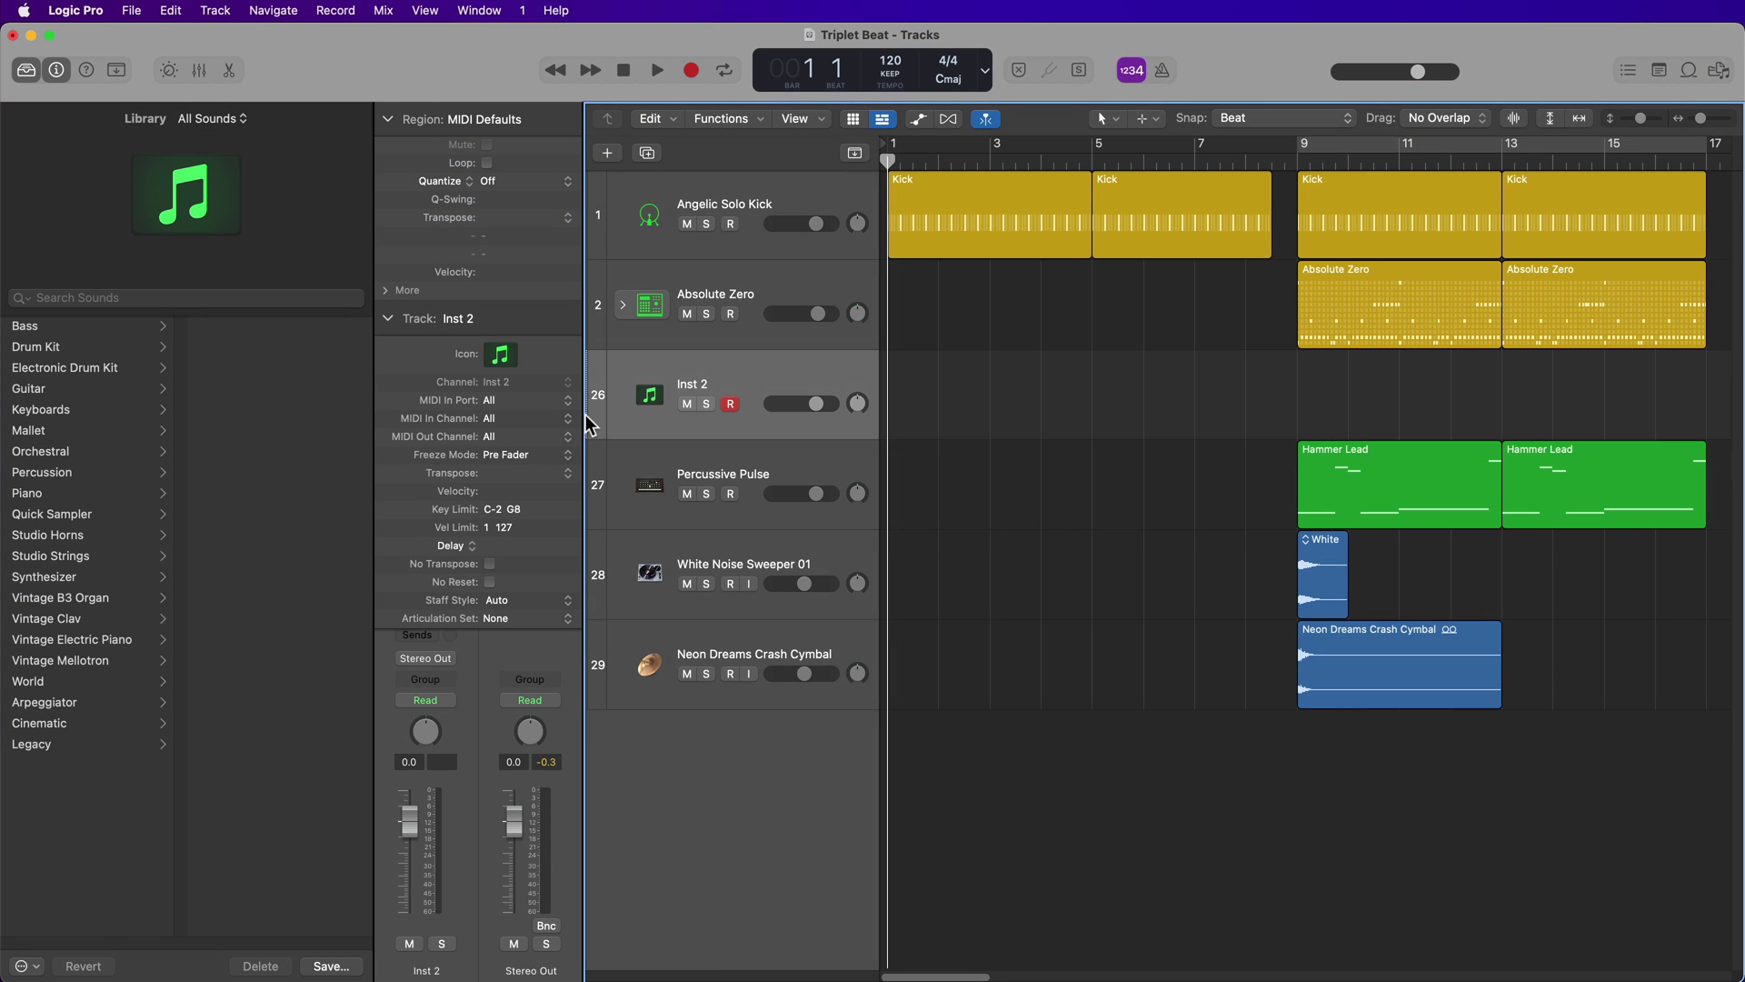
Step: Insert a stereo ES2 (Synthesizer 2) as the instrument on the Inst 2 track and move its window aside
click(388, 319)
click(419, 579)
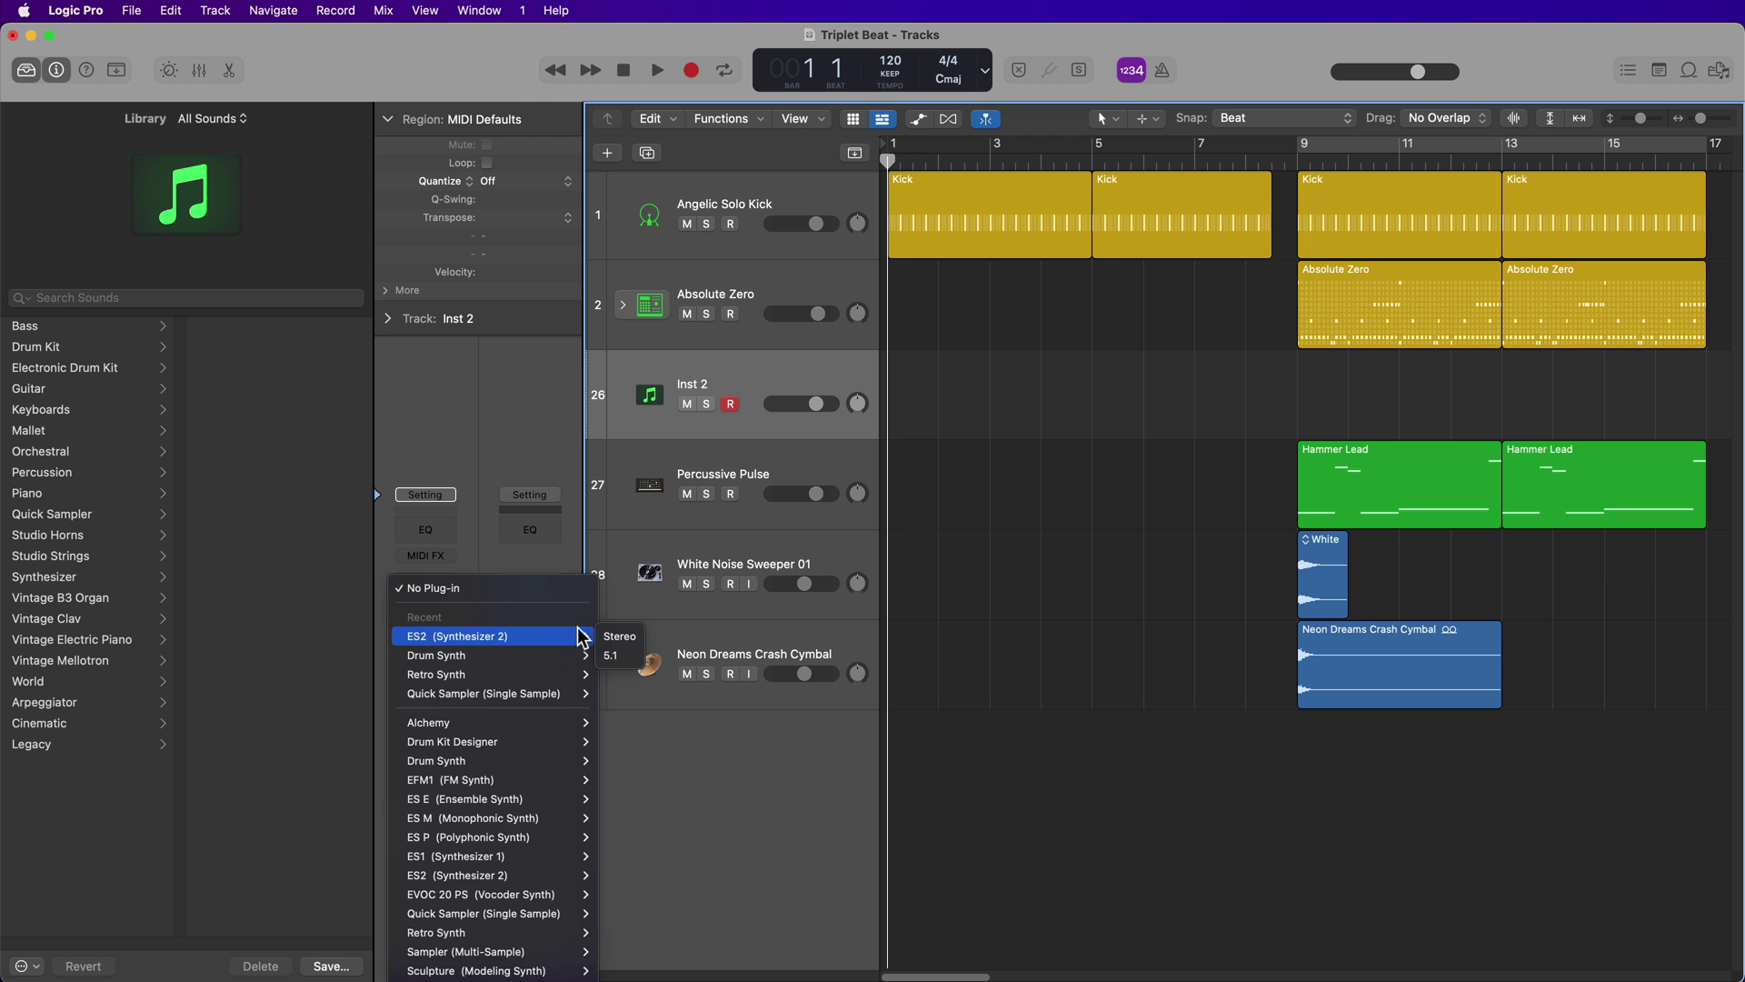
click(618, 636)
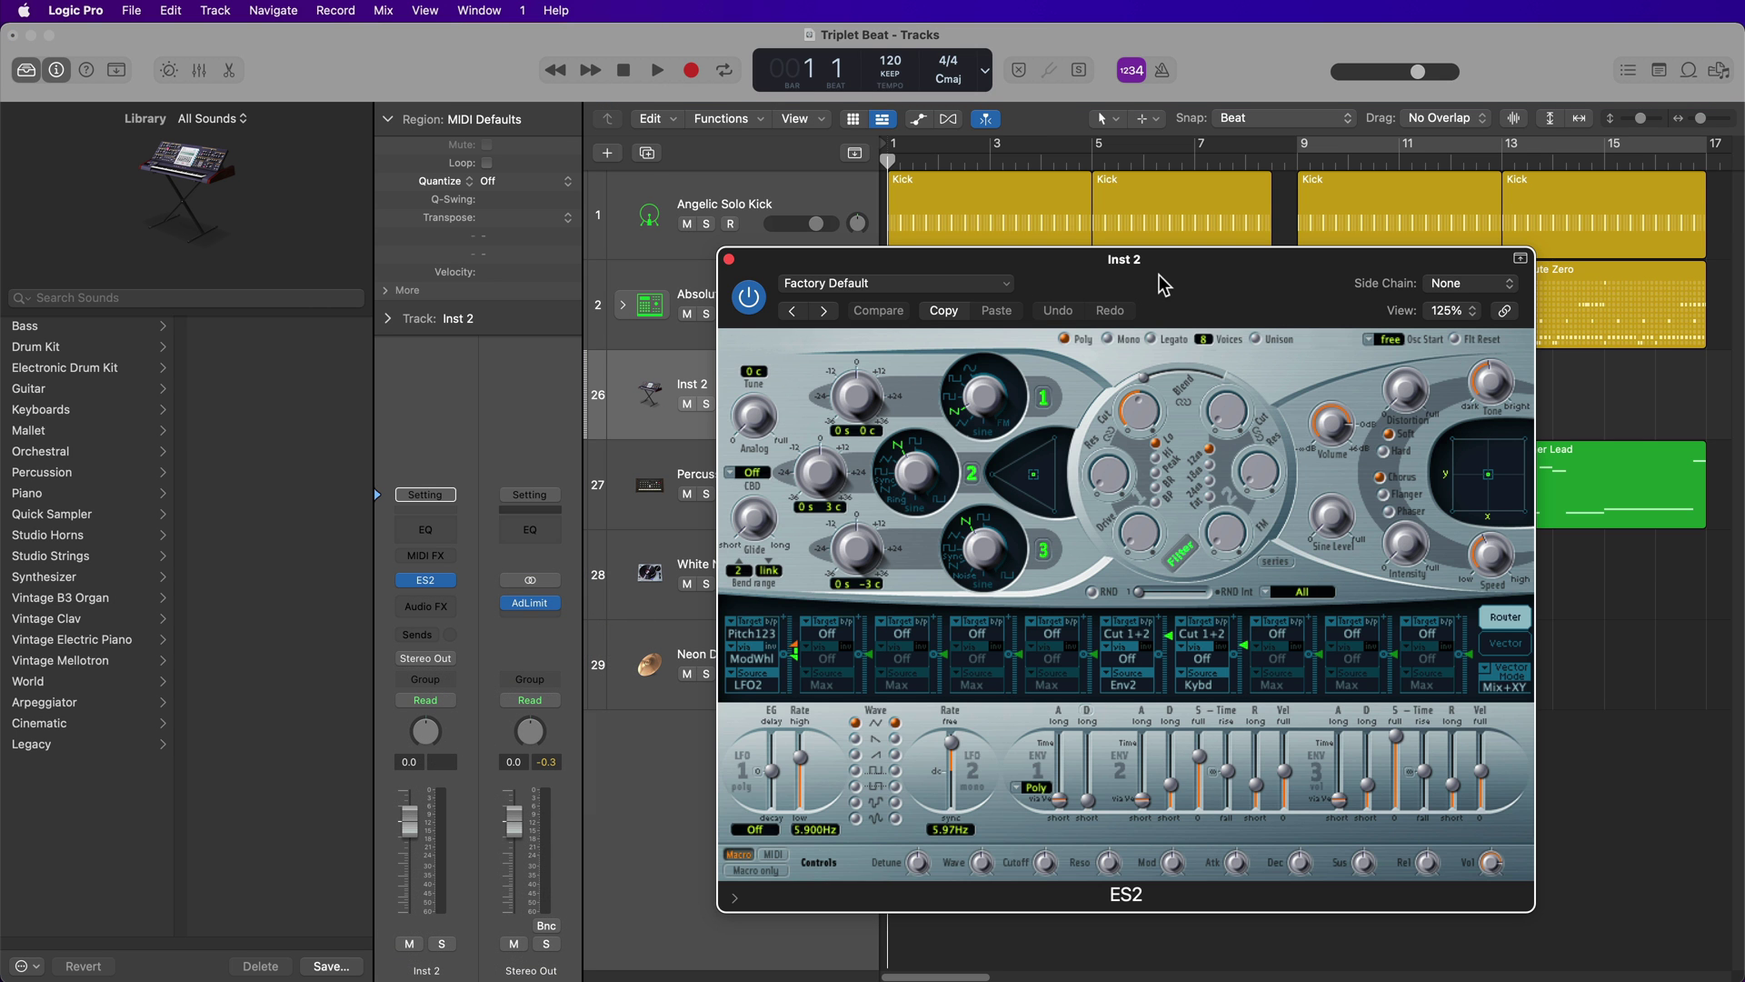
drag(1164, 275, 684, 307)
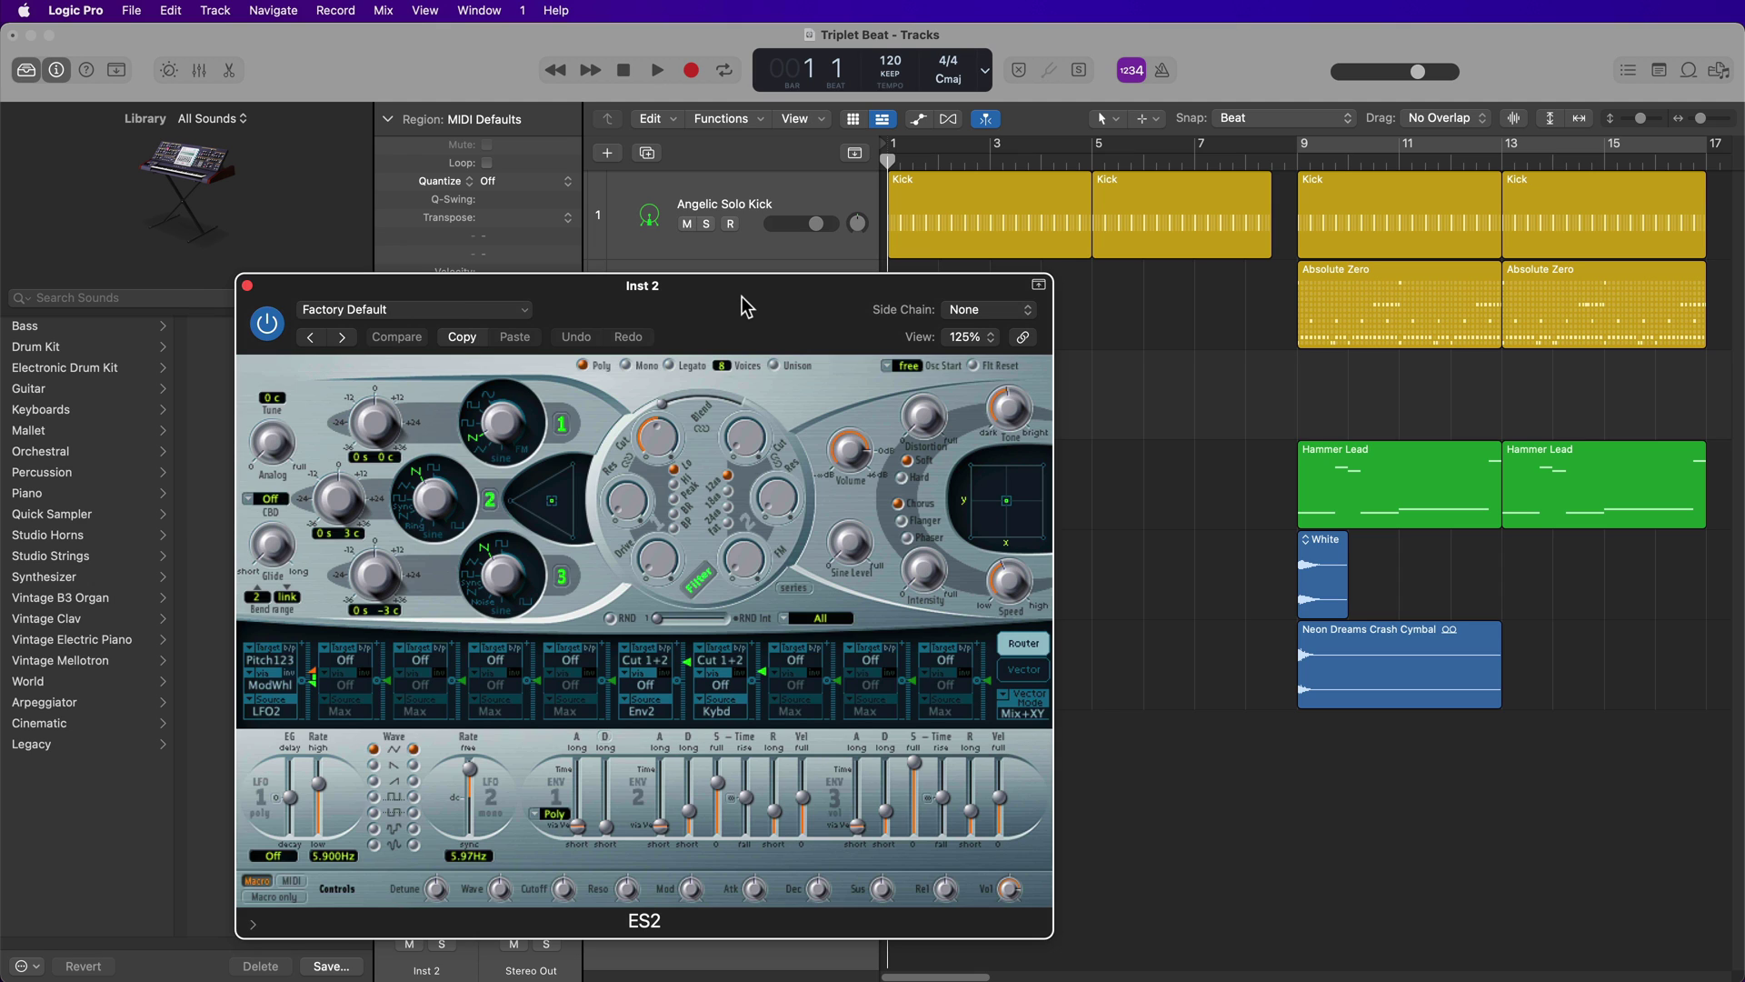
Step: Load the Hammer Lead preset from 01 Synth Leads into the new track's ES2 and close the plug-in window
click(741, 193)
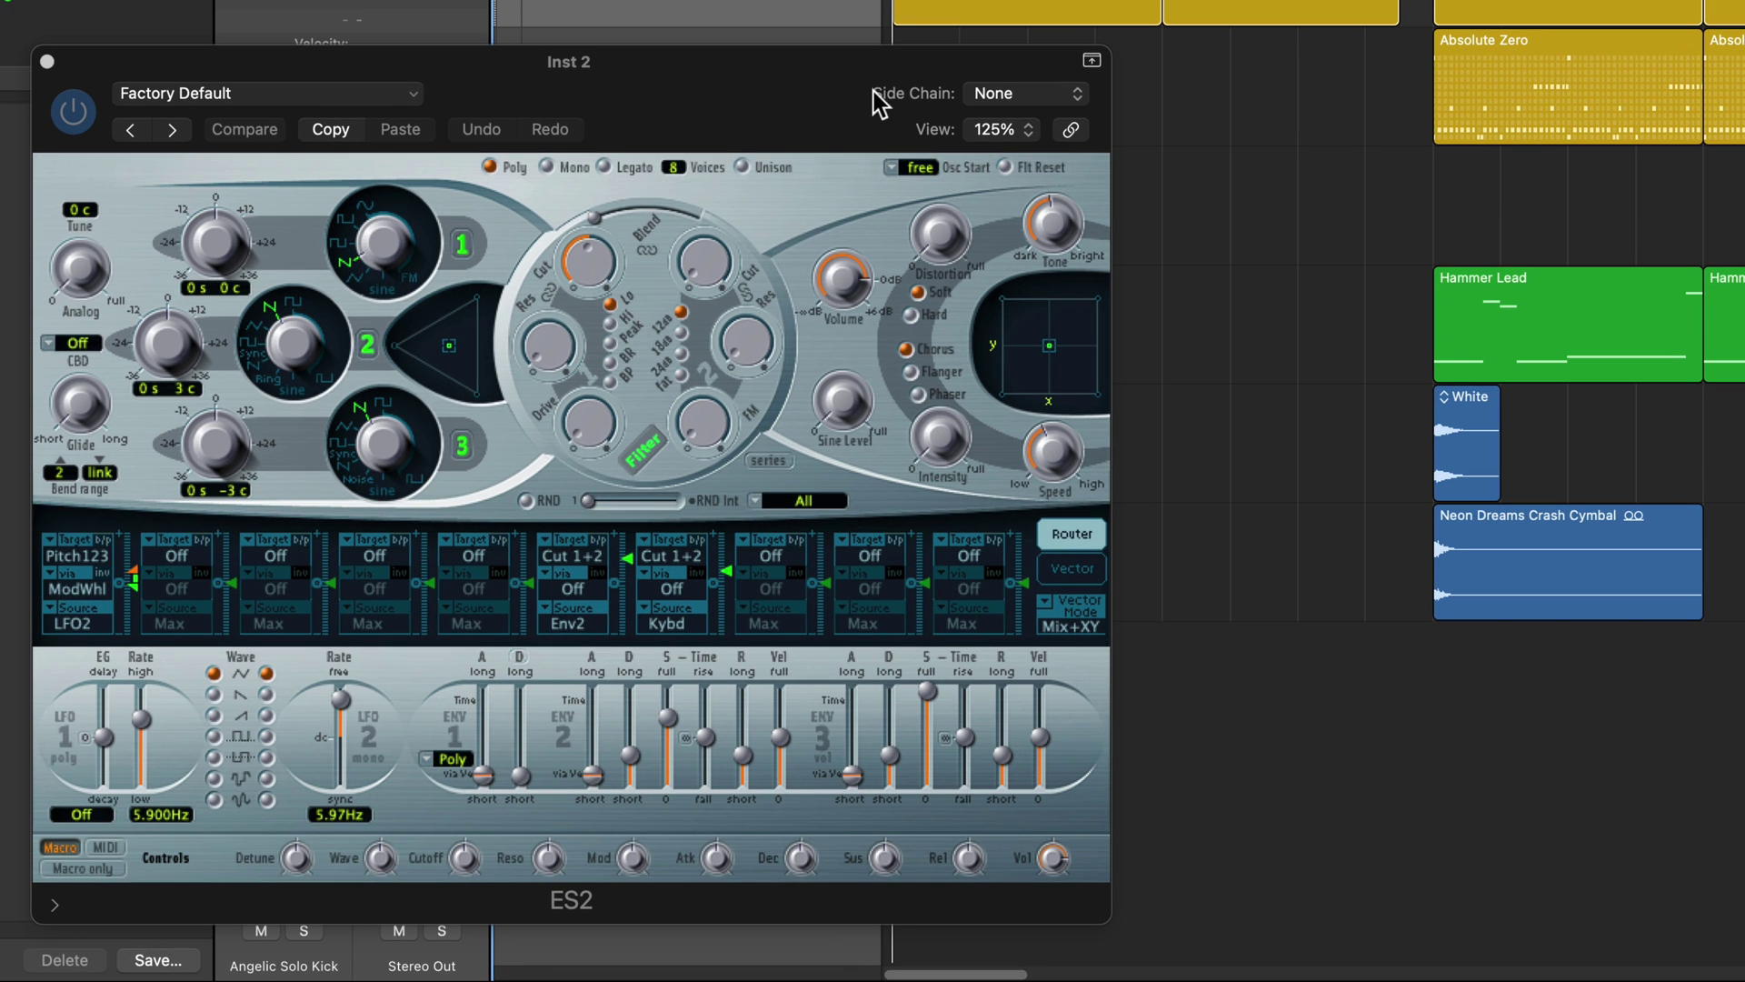
click(777, 117)
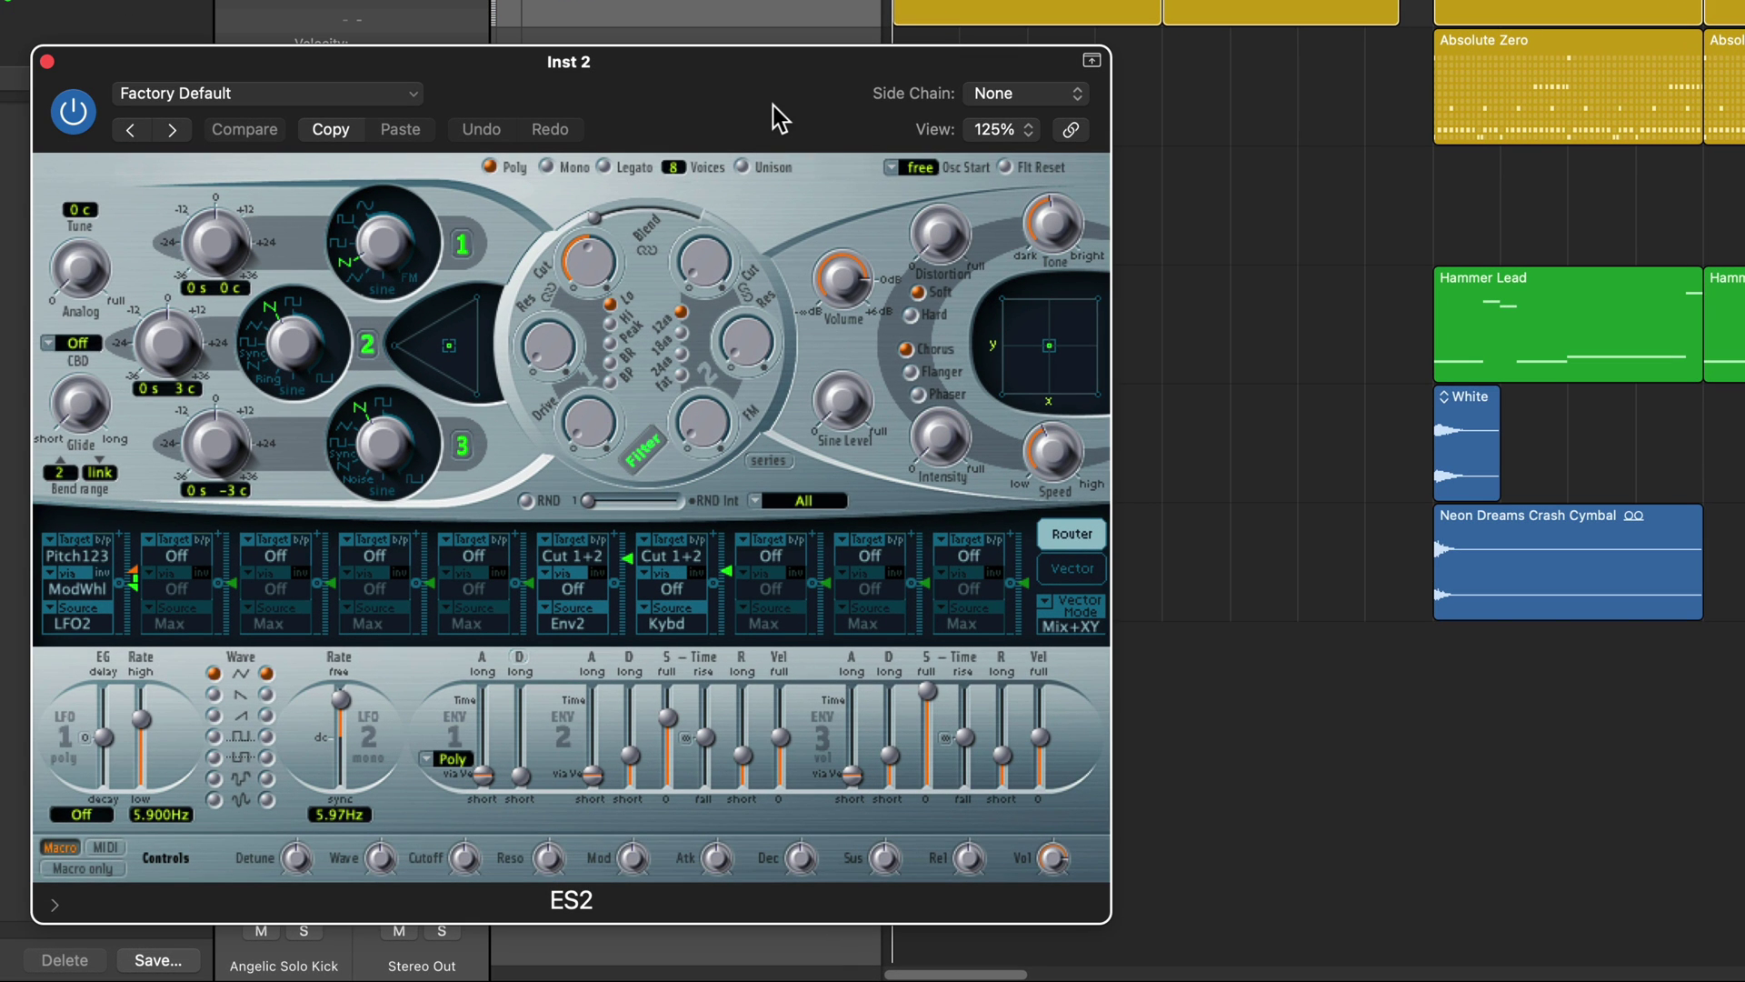
click(298, 94)
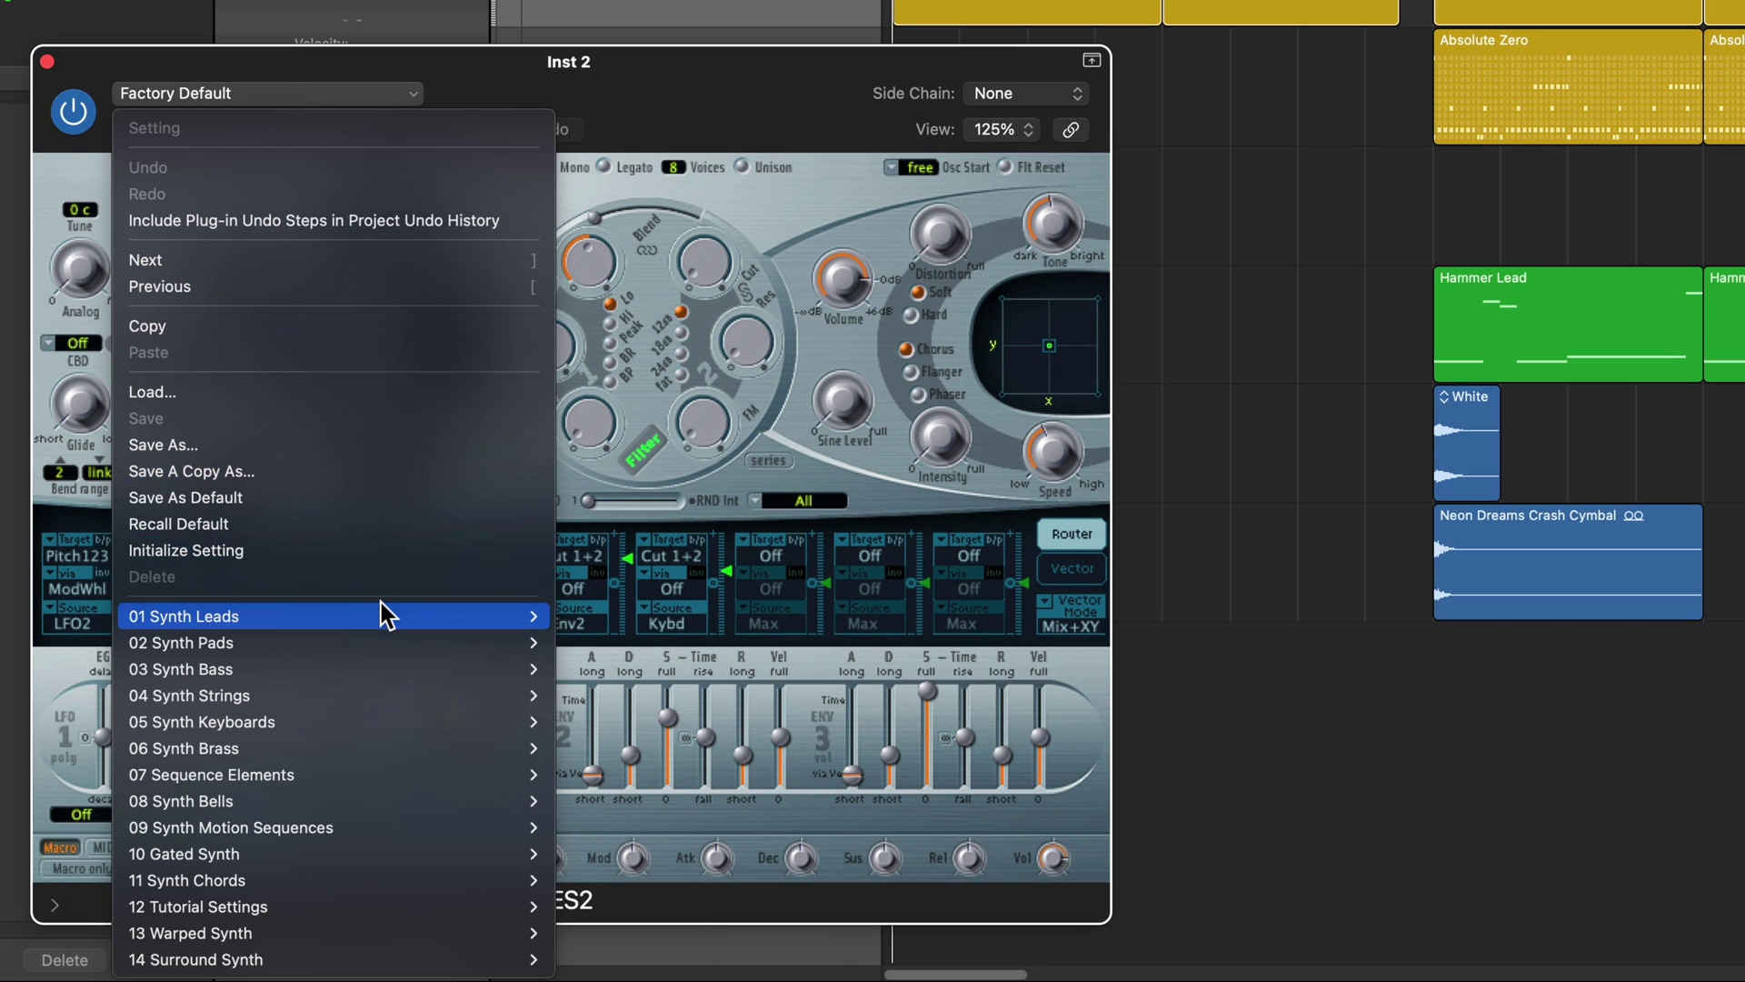
mouse_move(380, 604)
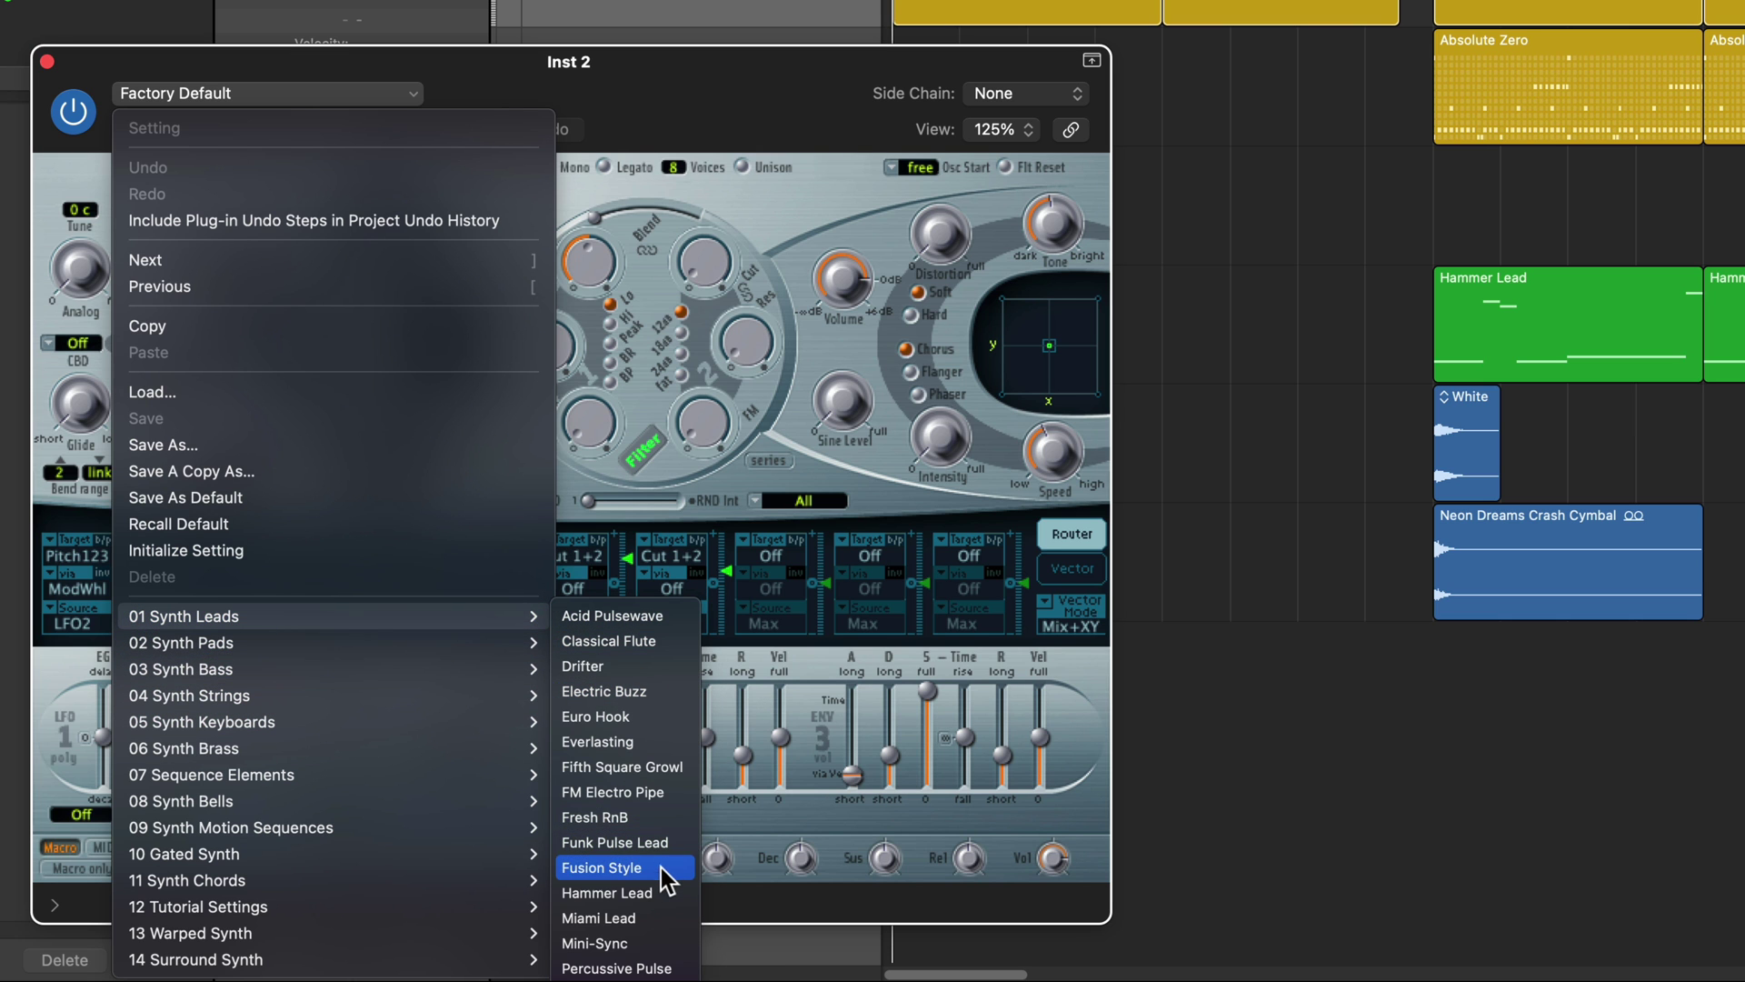
click(661, 894)
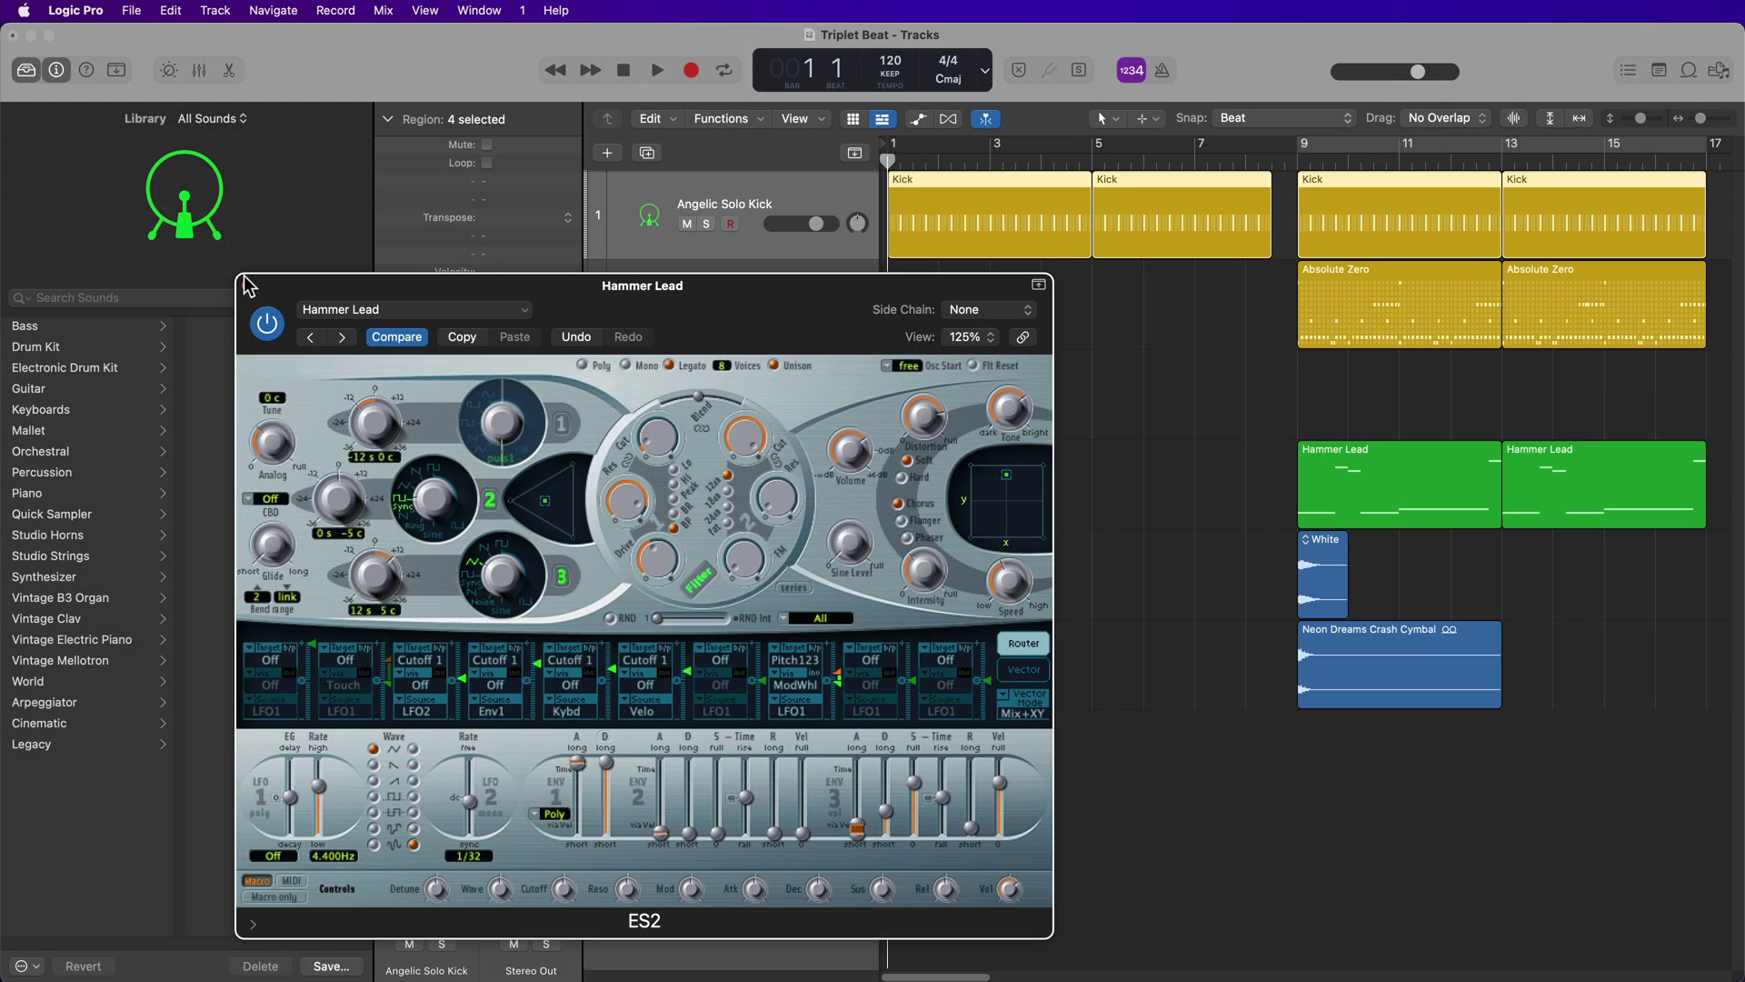
click(248, 282)
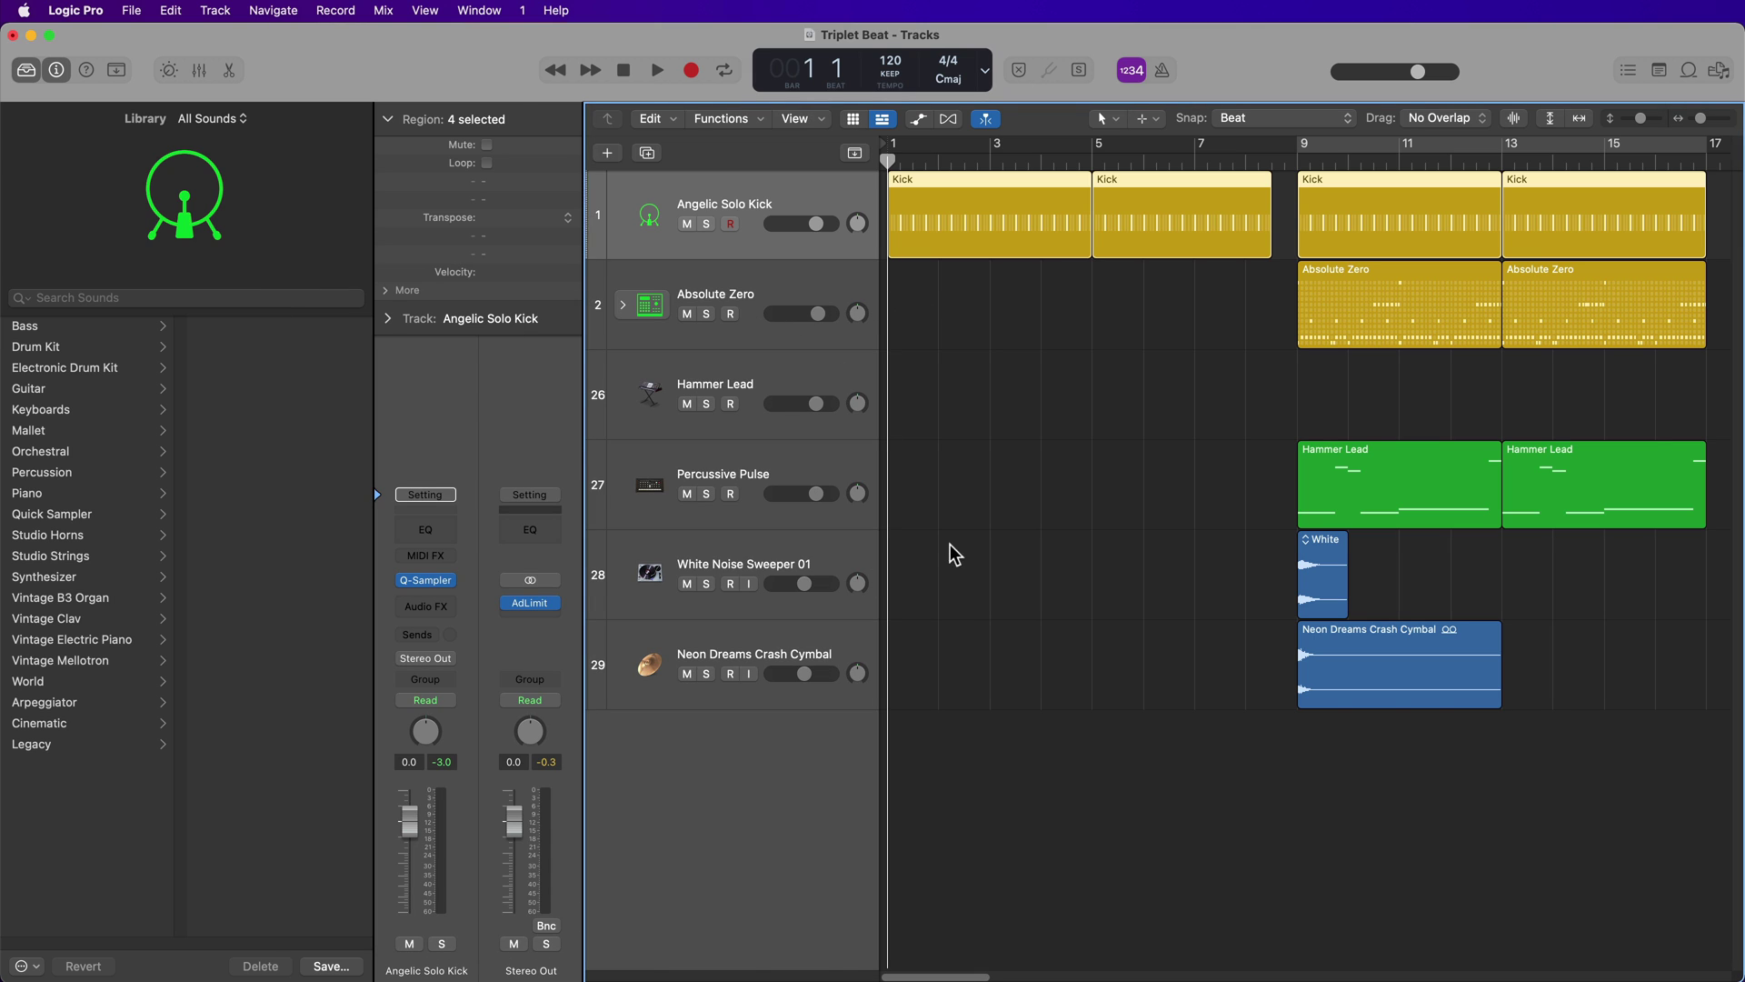
Step: Solo the Hammer Lead track and audition its sustained-note region from bar 1
click(1012, 418)
key(s)
key(space)
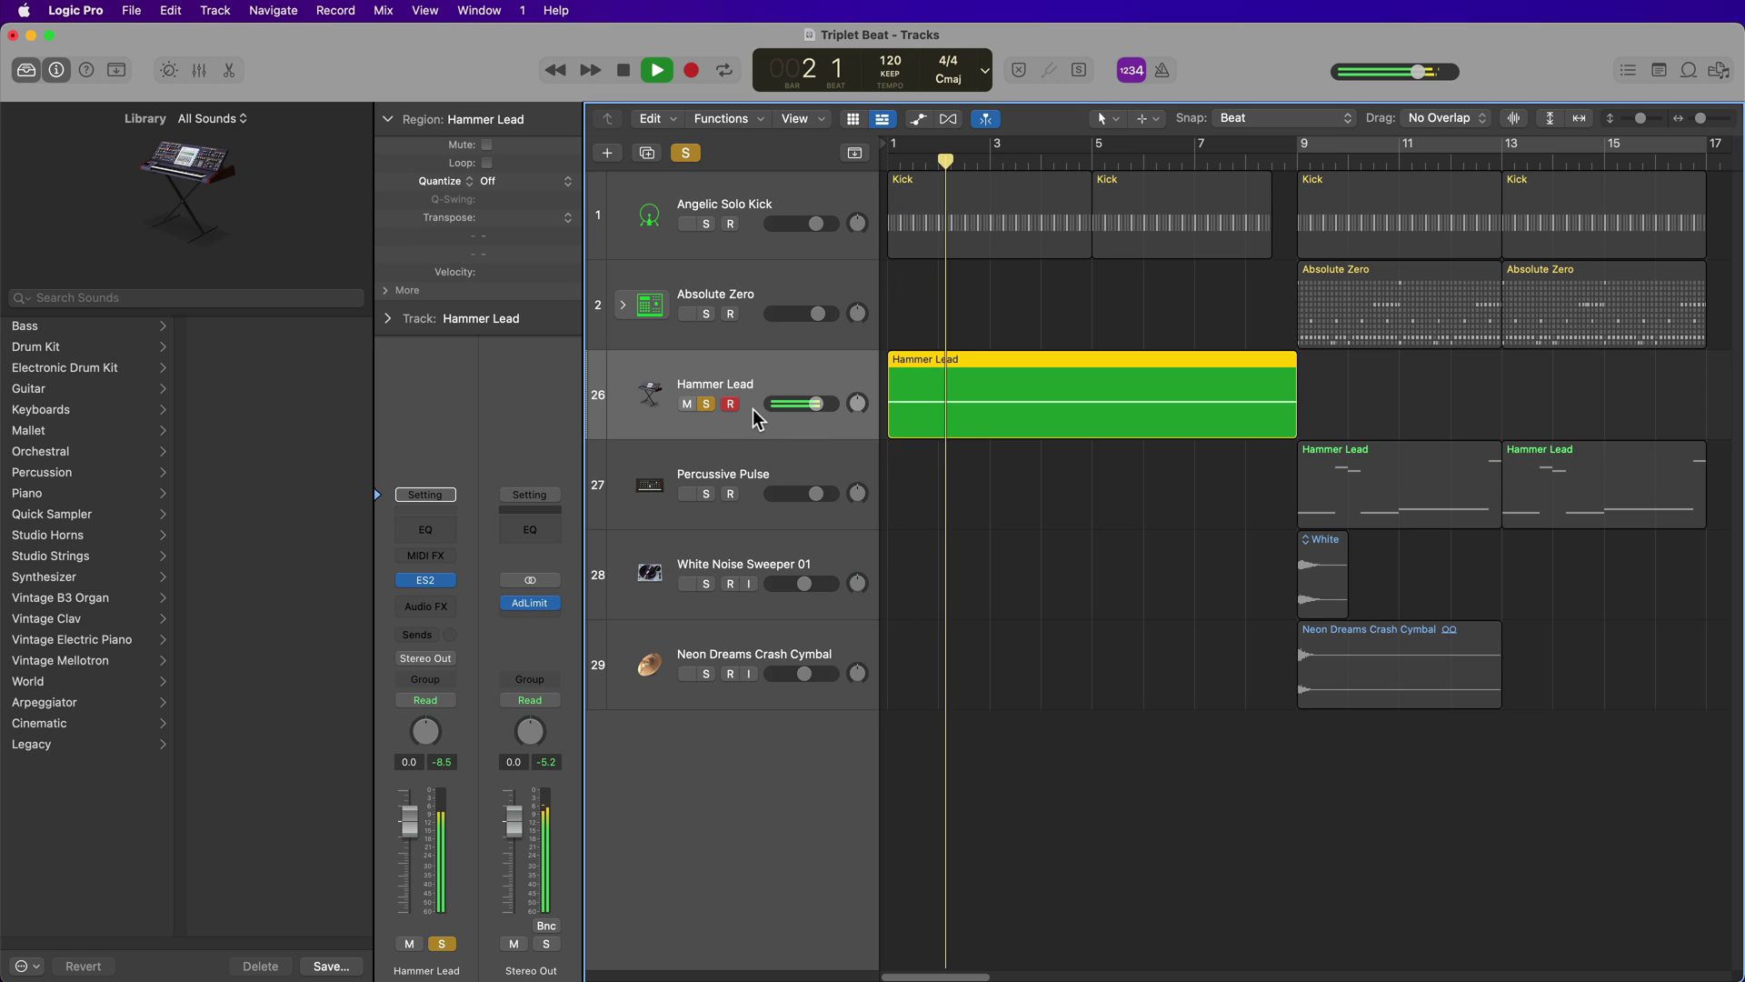
click(1027, 500)
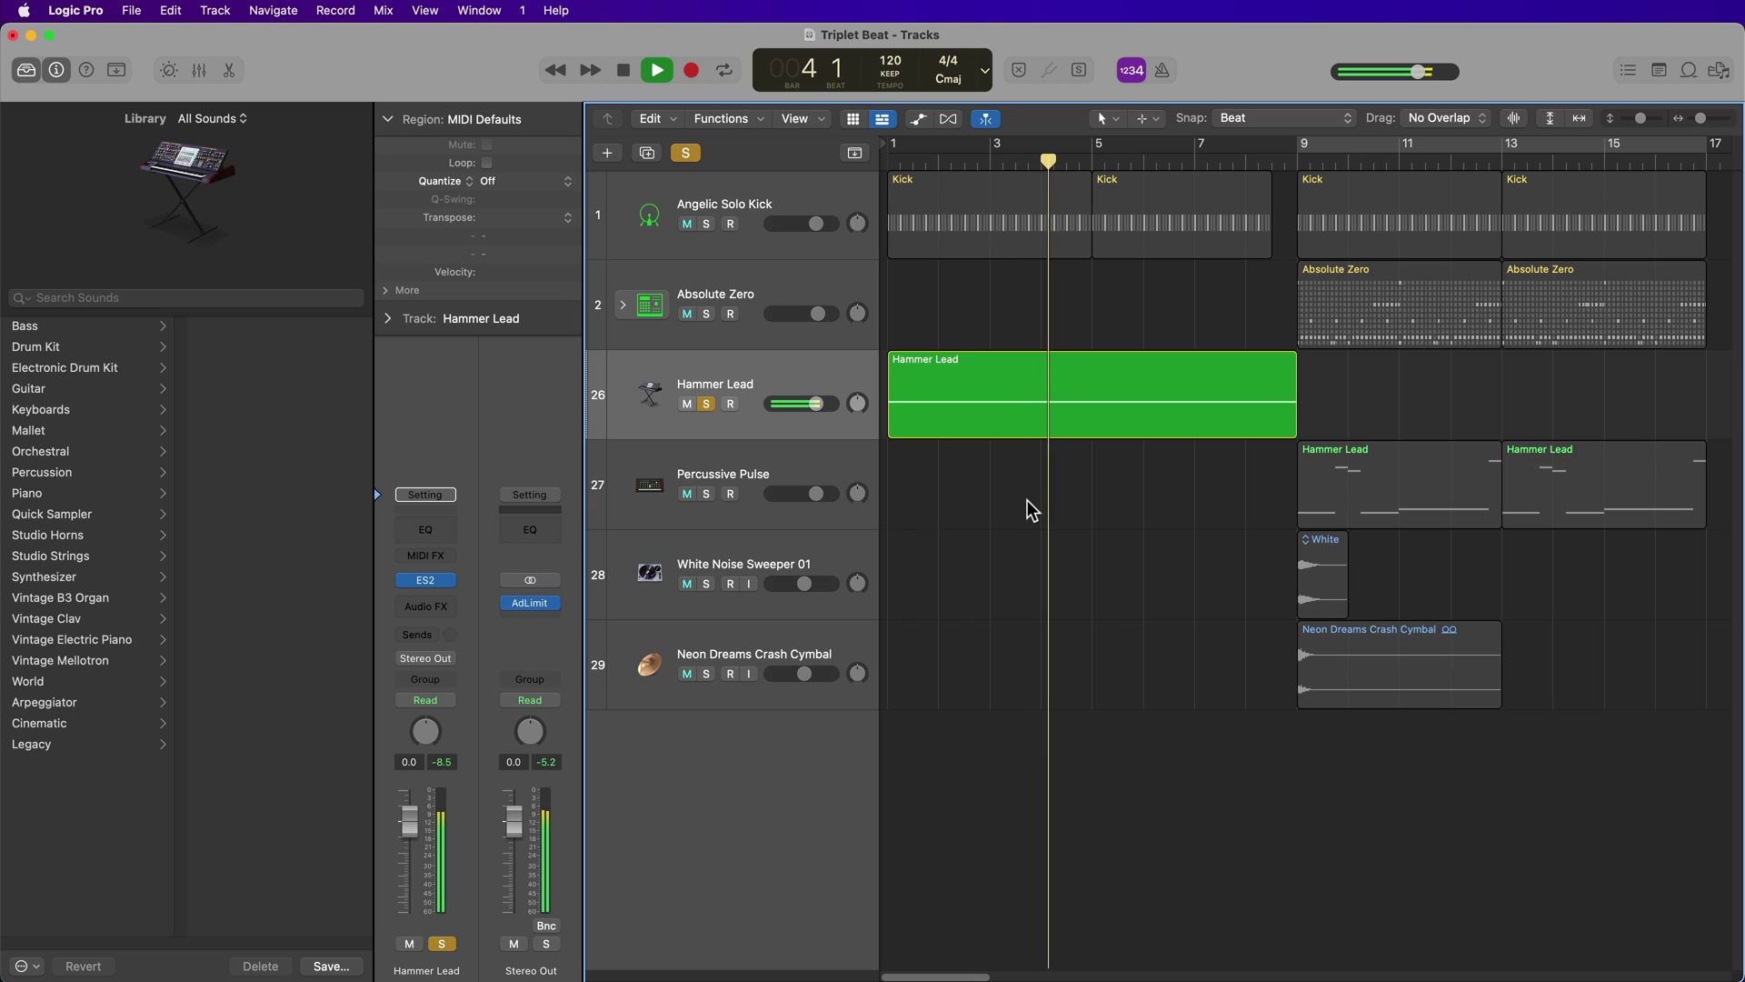
key(space)
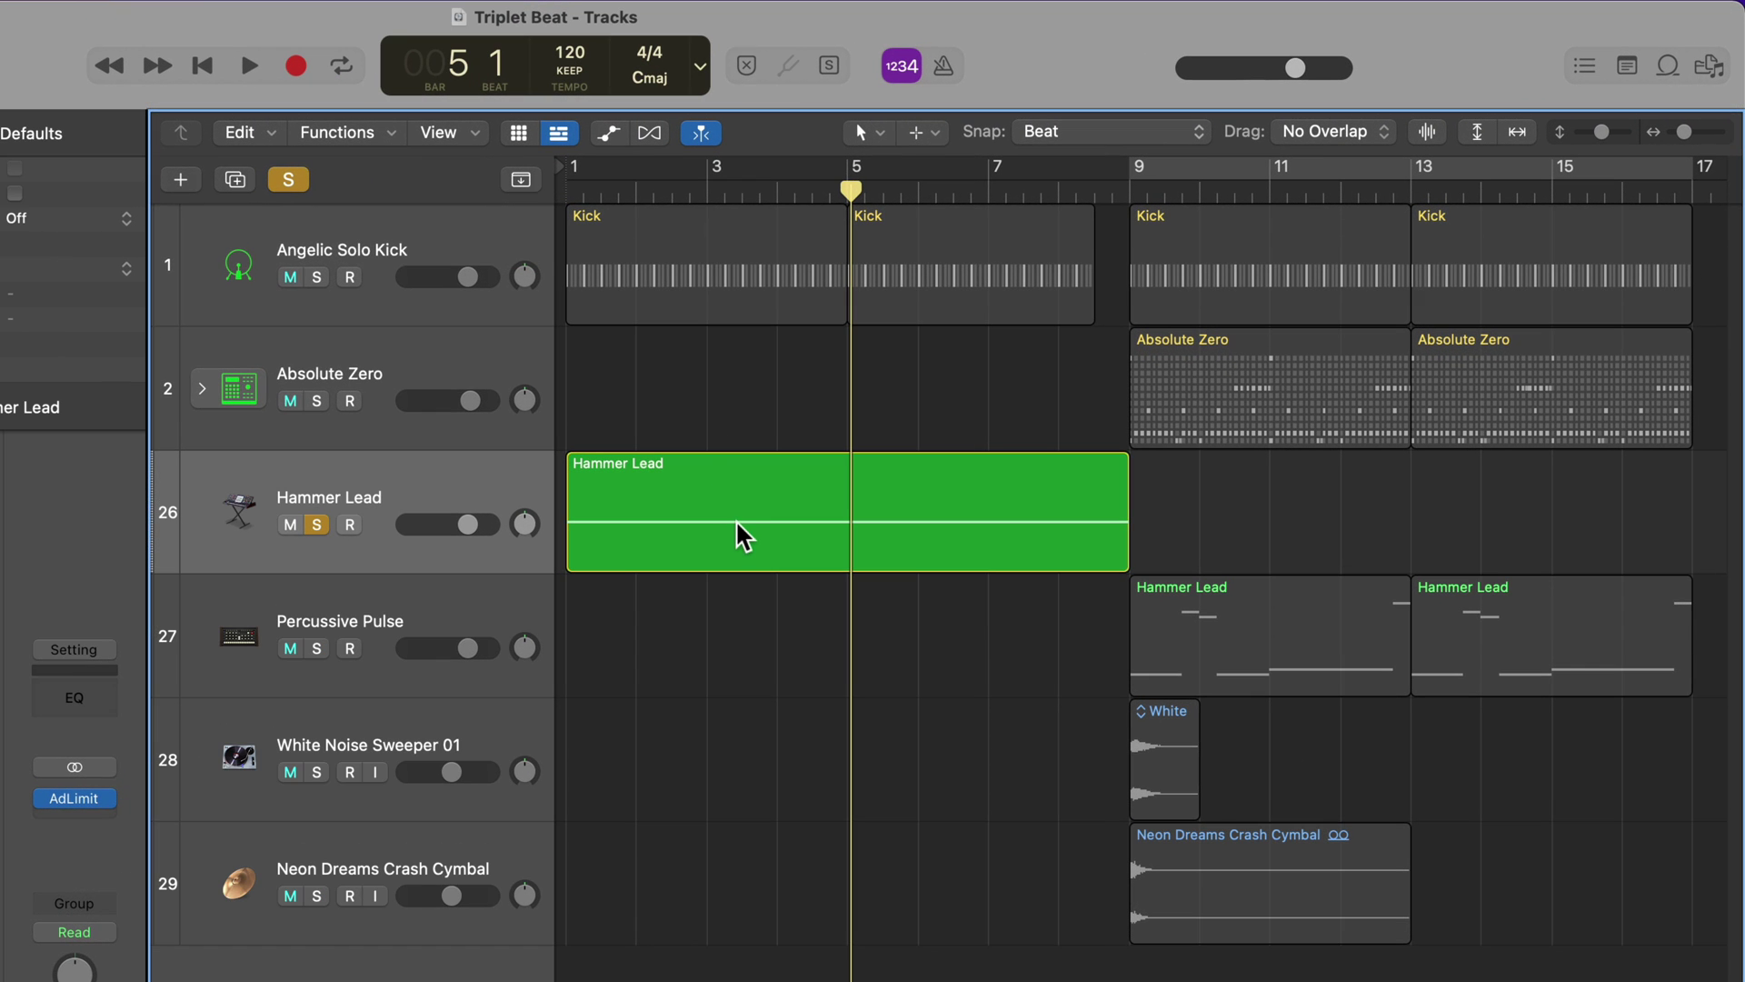
Step: Check that the Marquee Tool is the secondary tool and set the Snap value to Bar
click(924, 133)
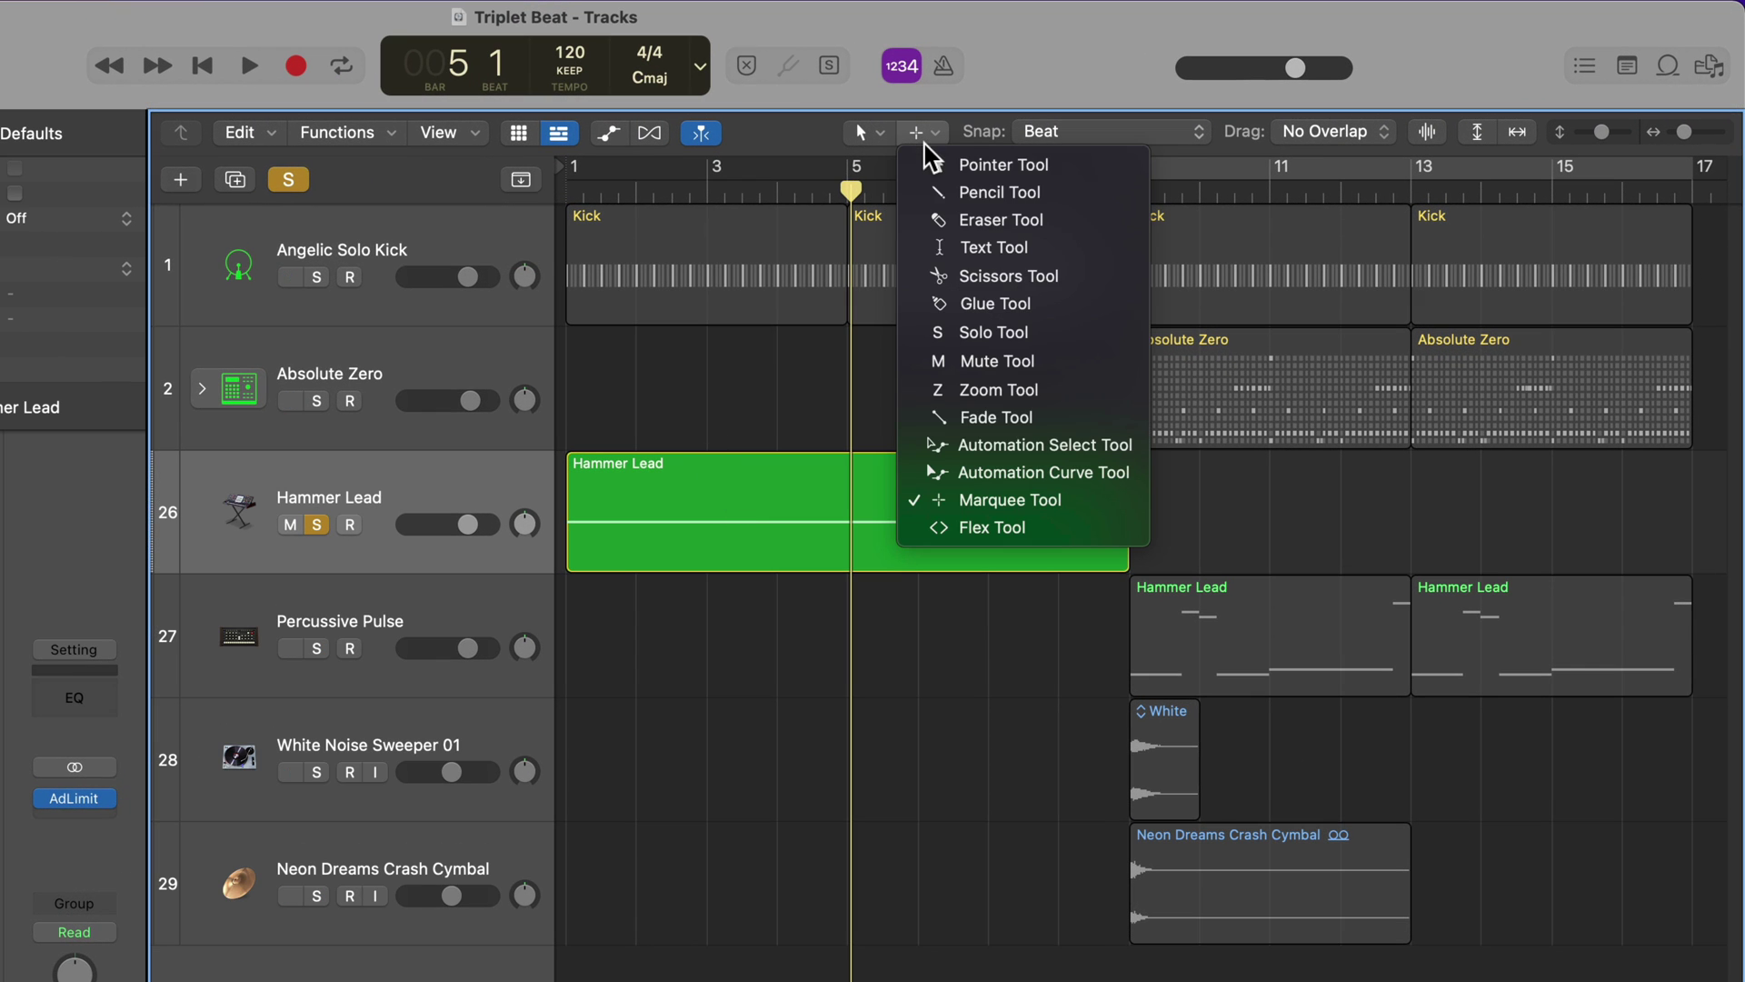
click(889, 358)
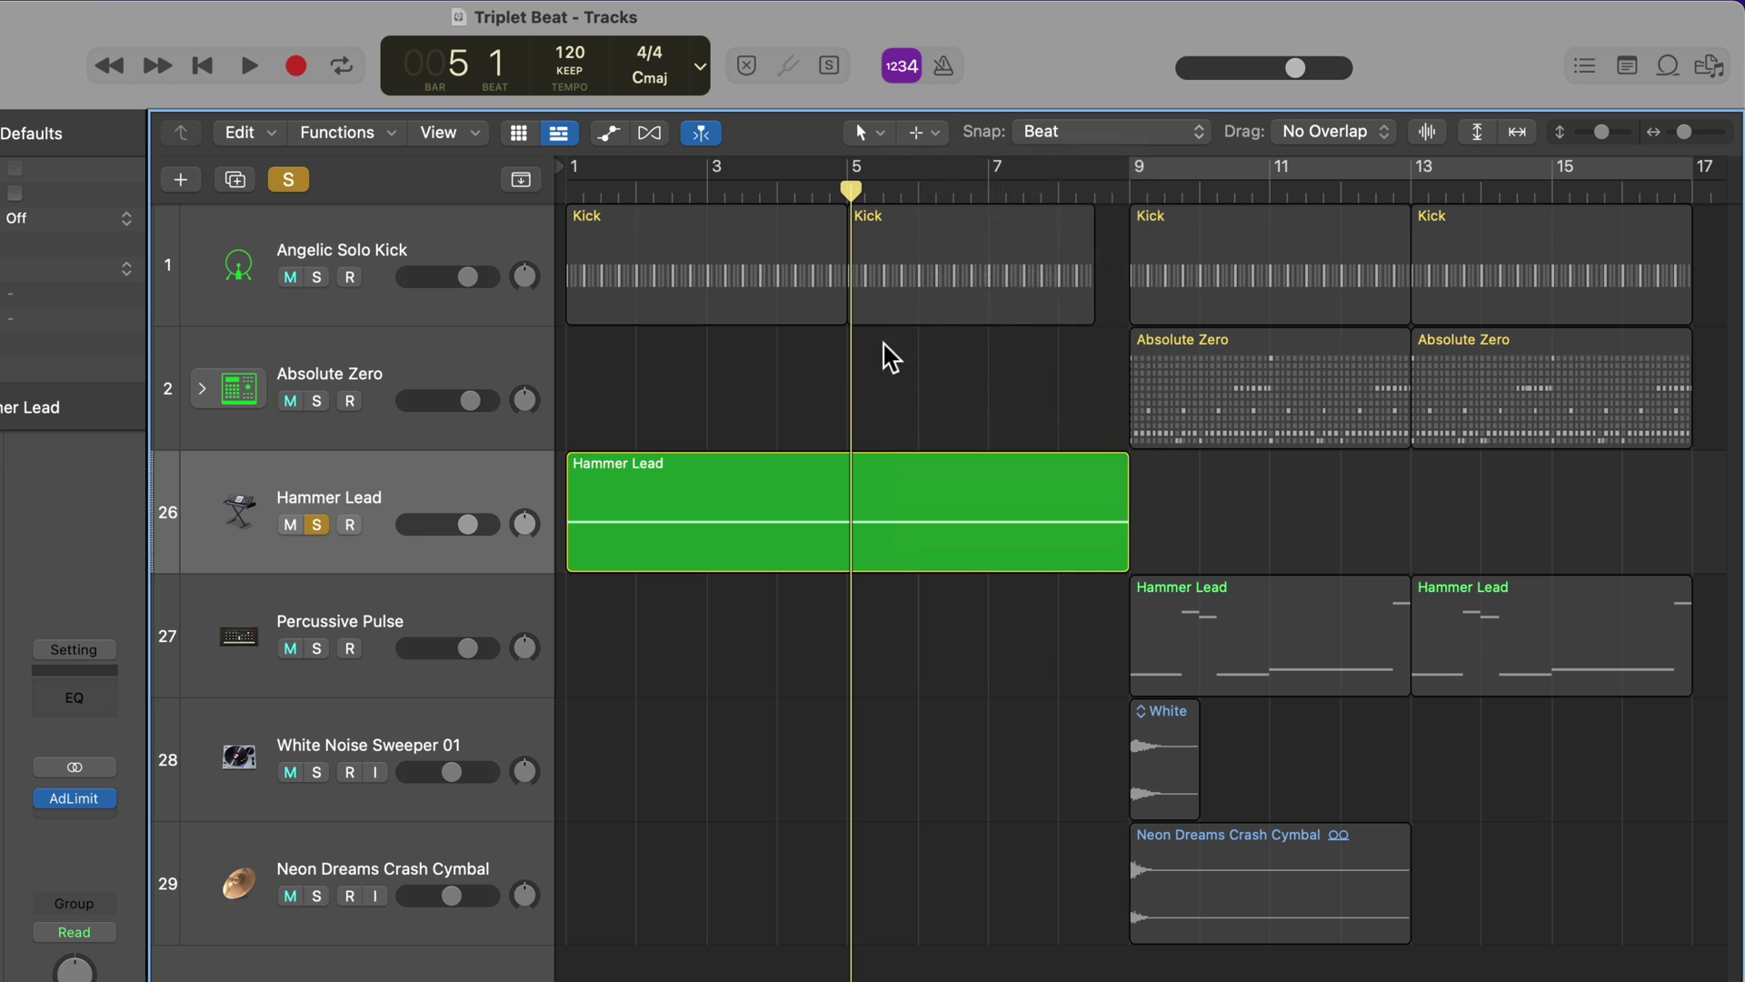
click(1102, 137)
click(1157, 113)
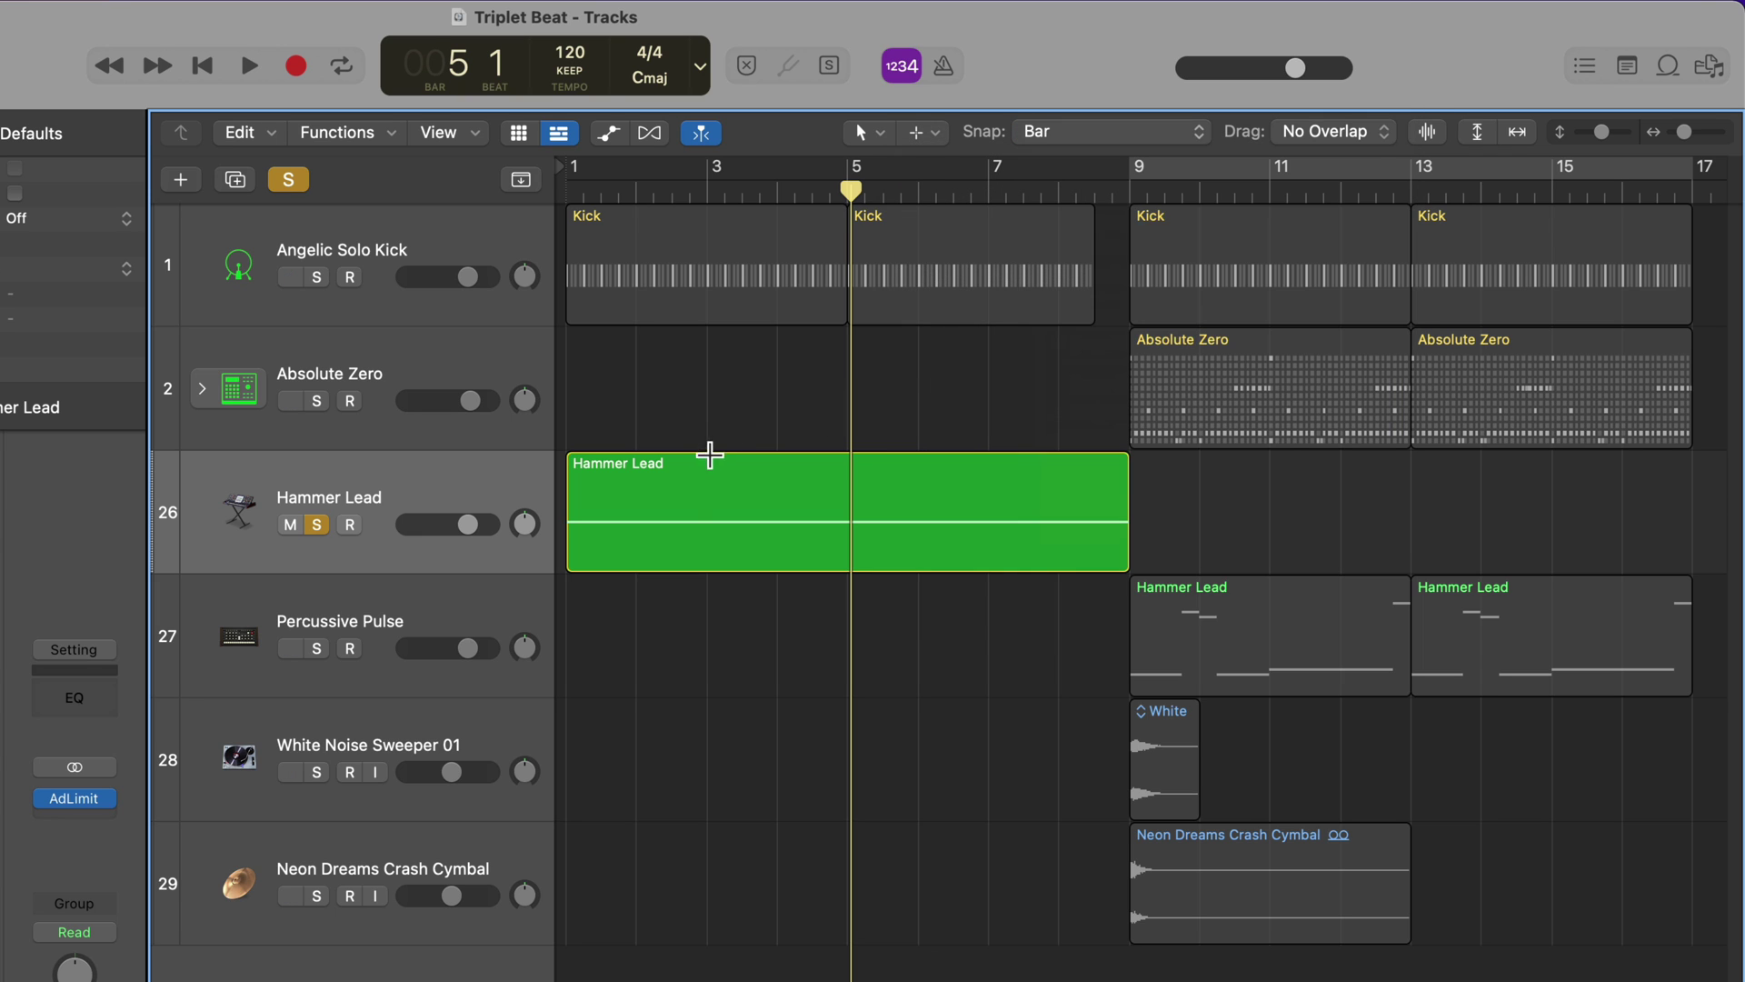
Step: Split the Hammer Lead region at bars 3 and 5 using a marquee selection, also splitting the crossing notes, and inspect the pieces
drag(713, 466, 847, 489)
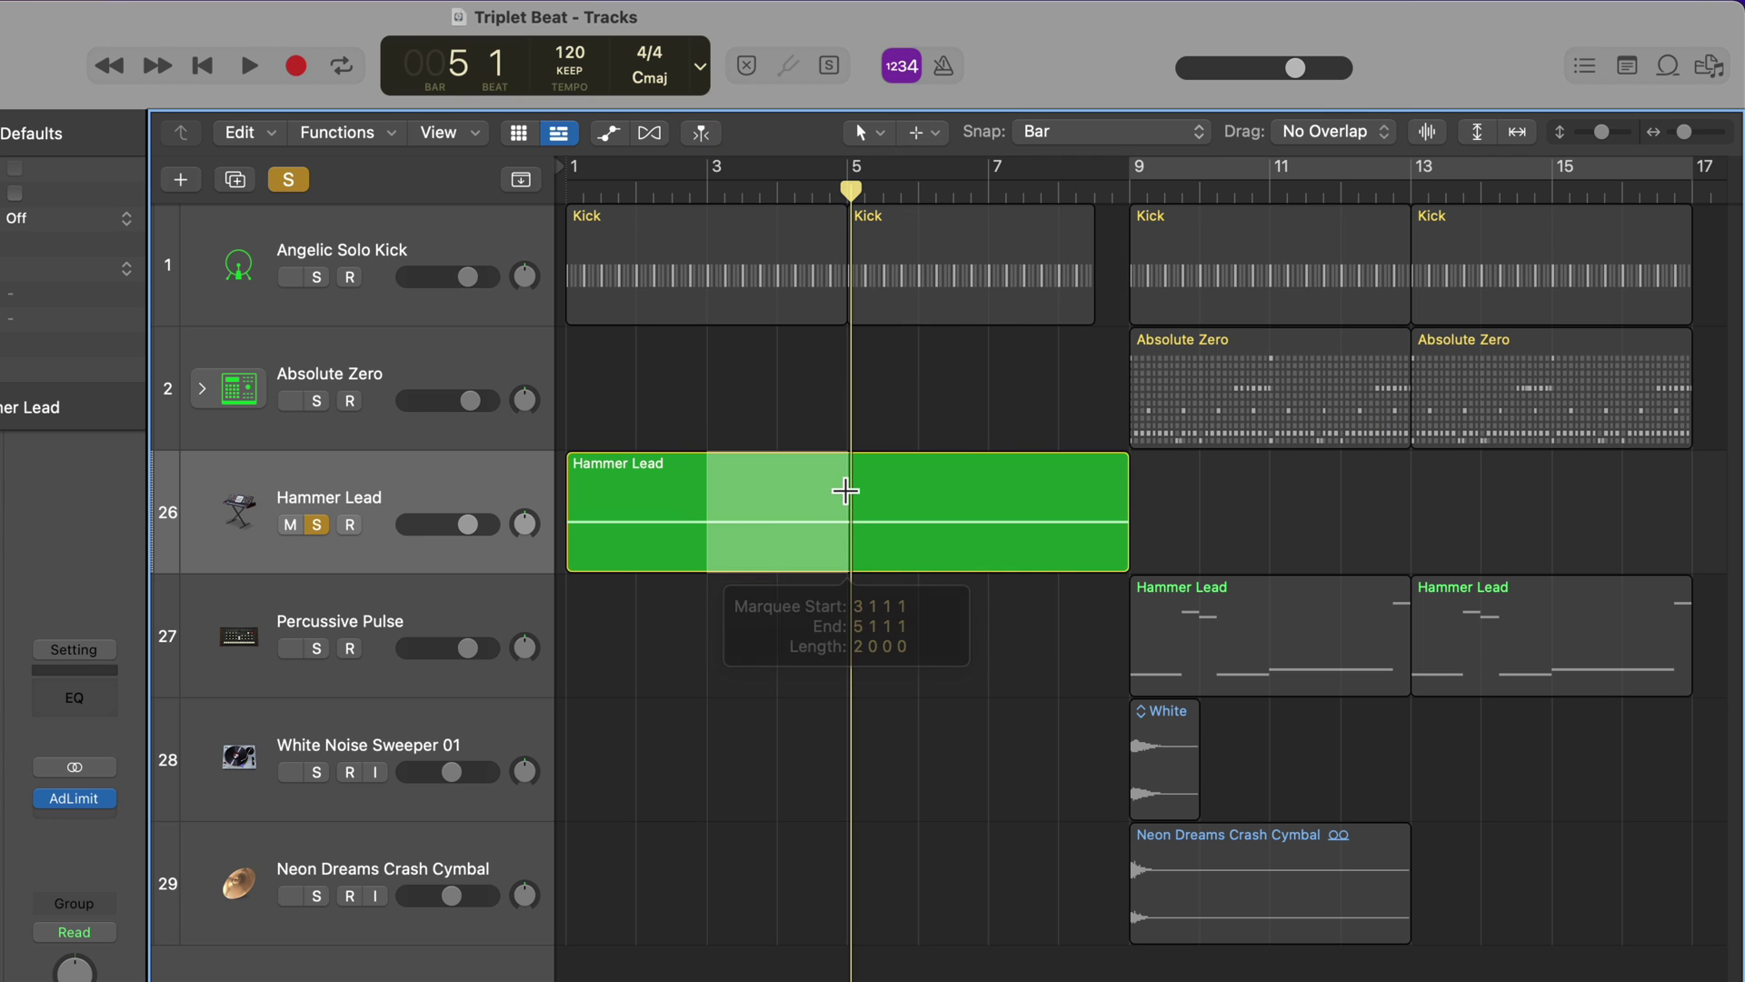
click(766, 512)
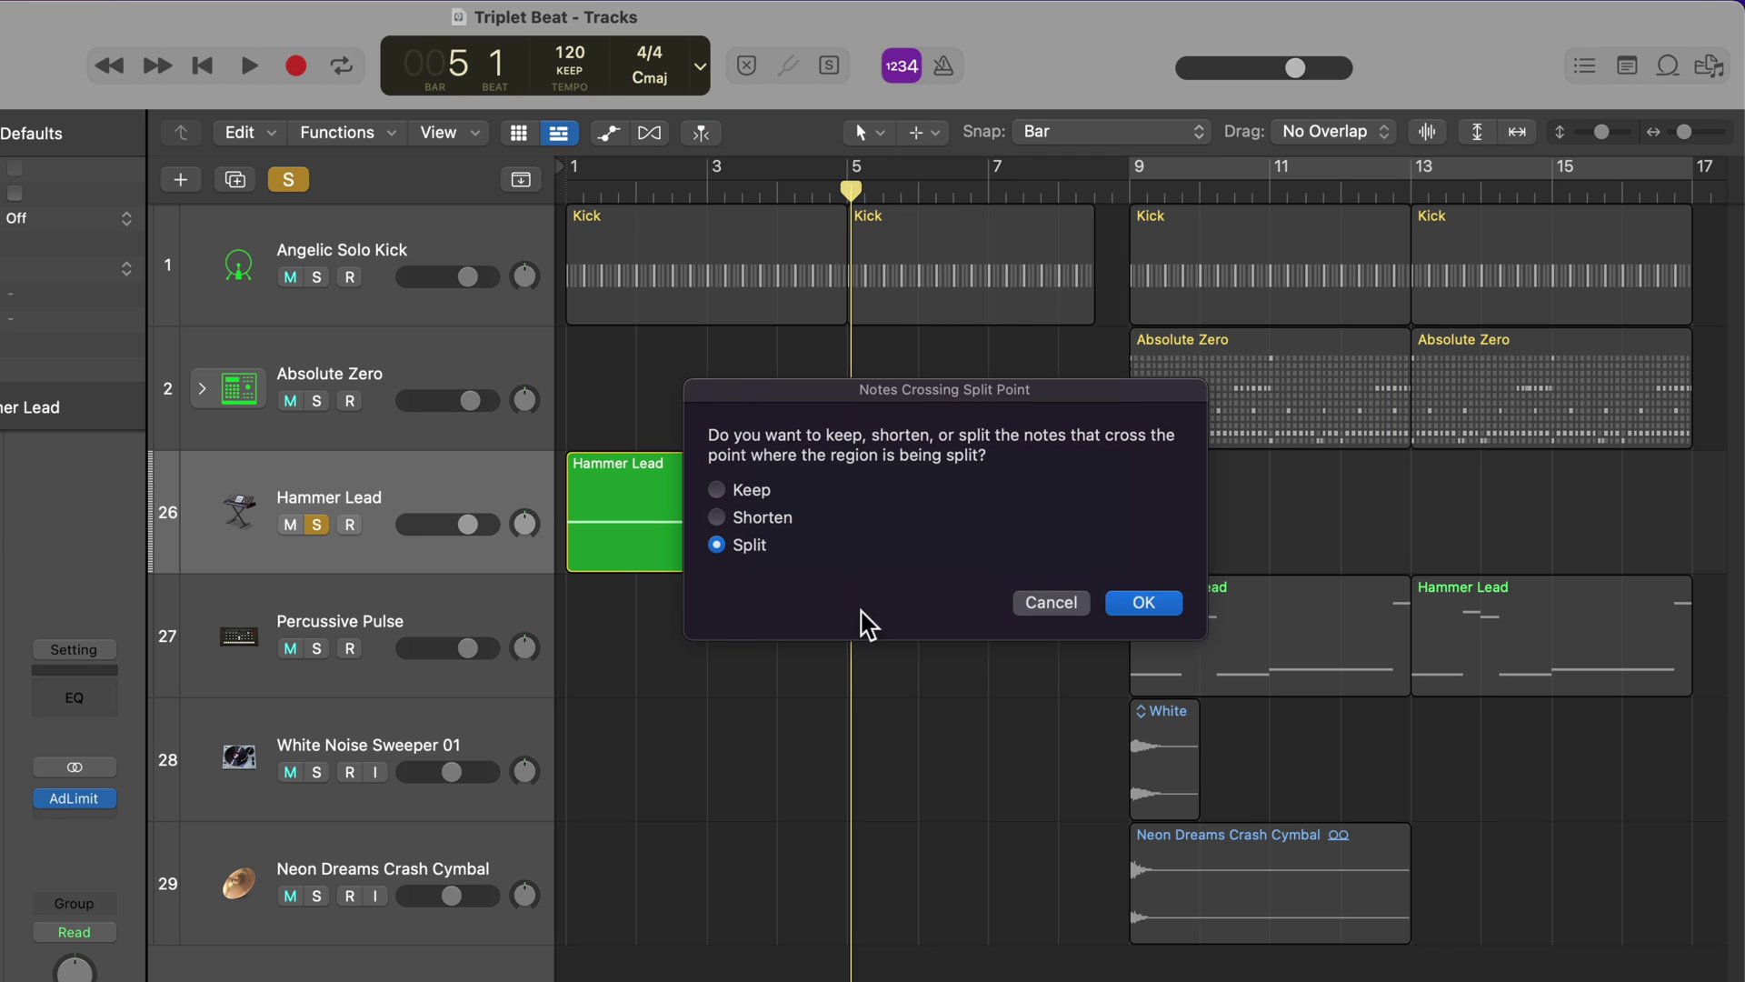
click(1137, 607)
click(625, 506)
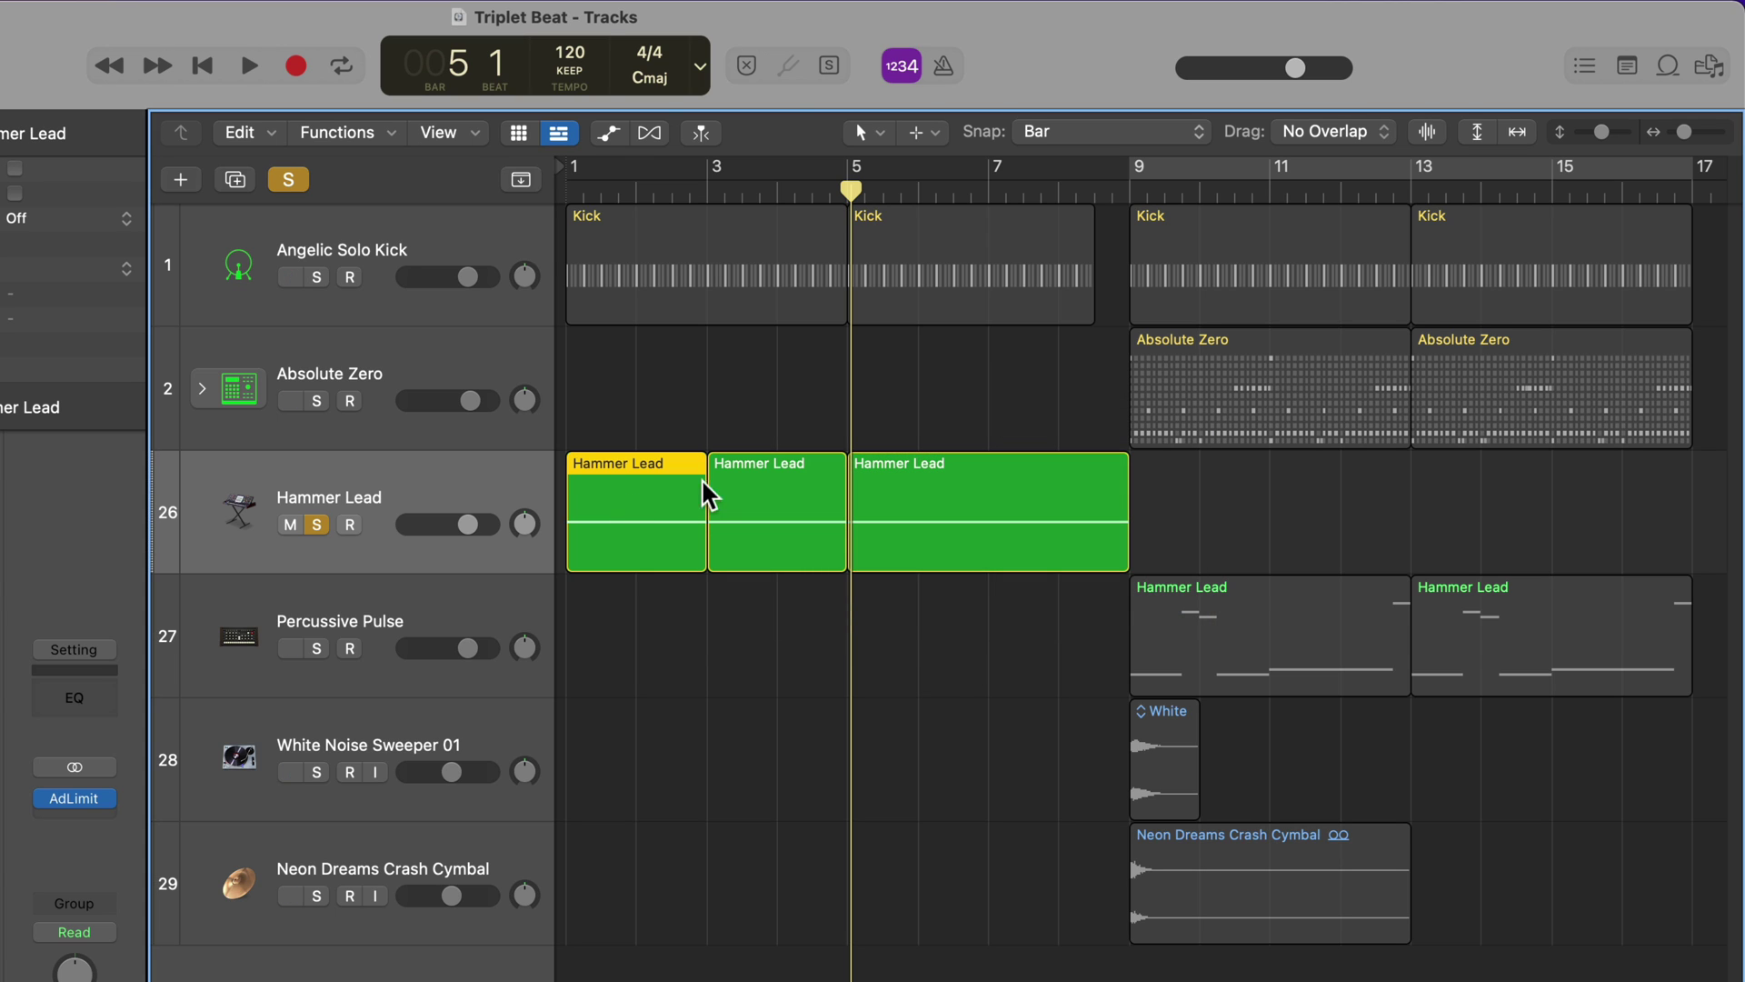
click(760, 487)
click(1021, 538)
click(956, 715)
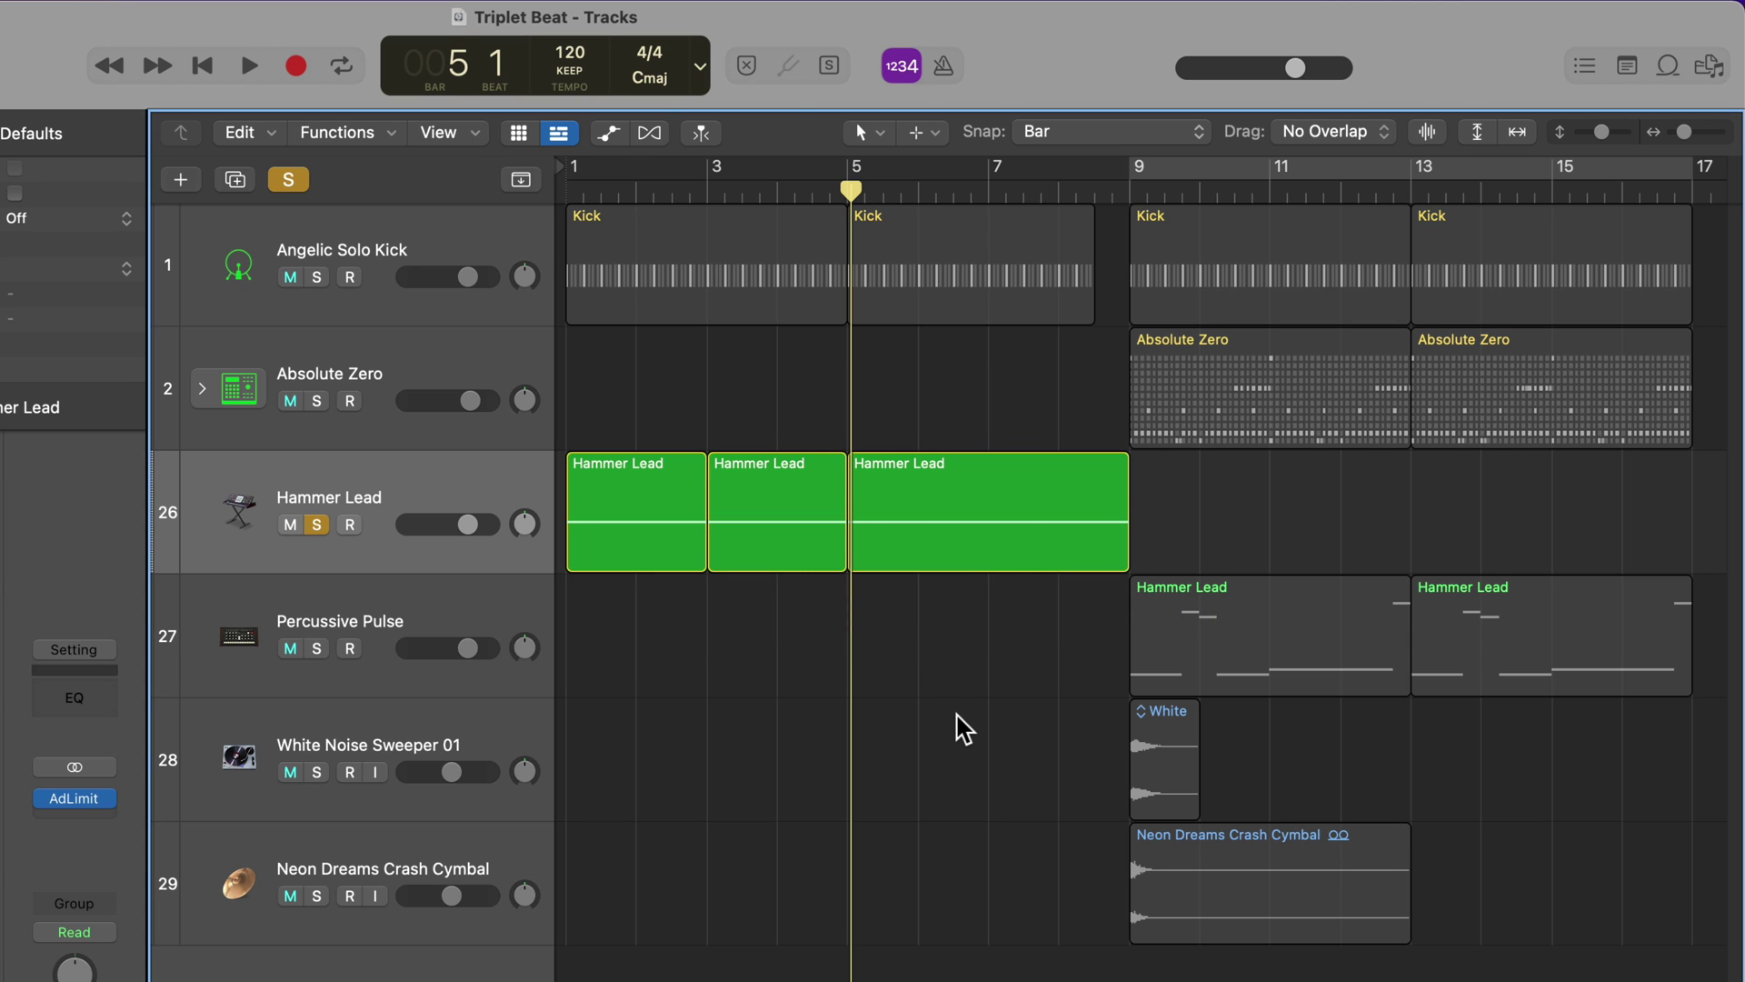
Step: Play the three split Hammer Lead regions from bar 1
key(Return)
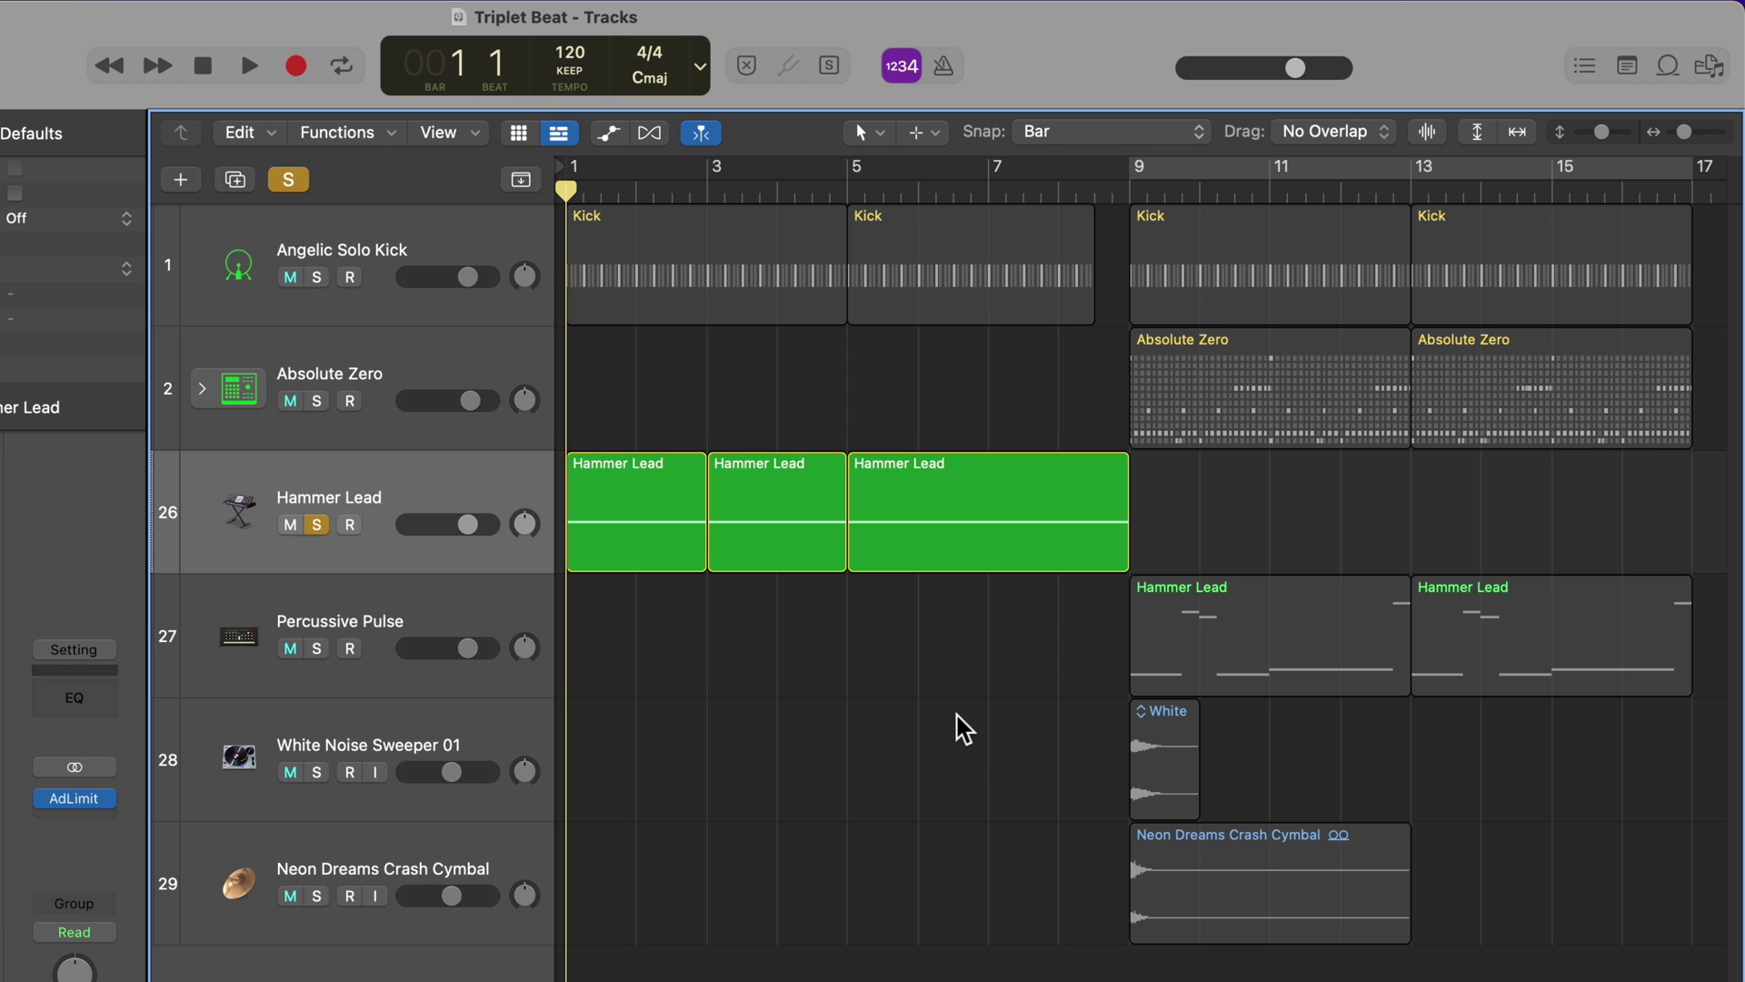
key(space)
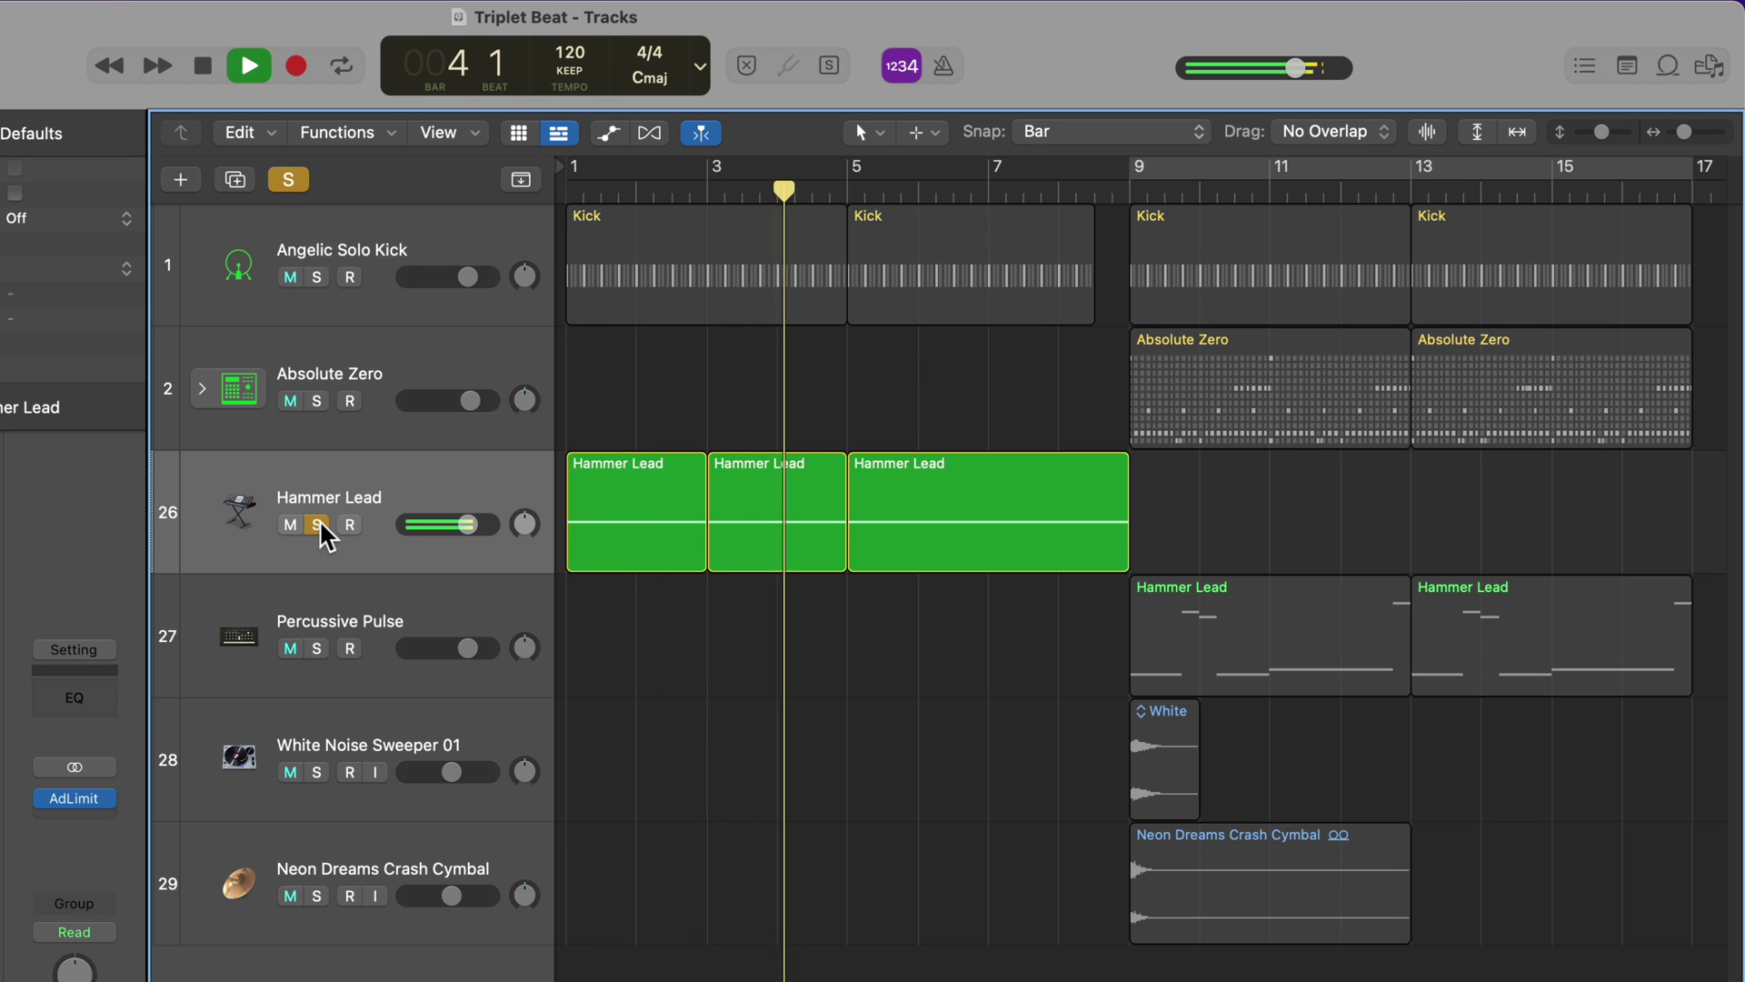
Step: Stop playback, unsolo the Hammer Lead track, and set its ES2 side chain to Angelic Solo Kick (Inst 1)
key(space)
click(317, 524)
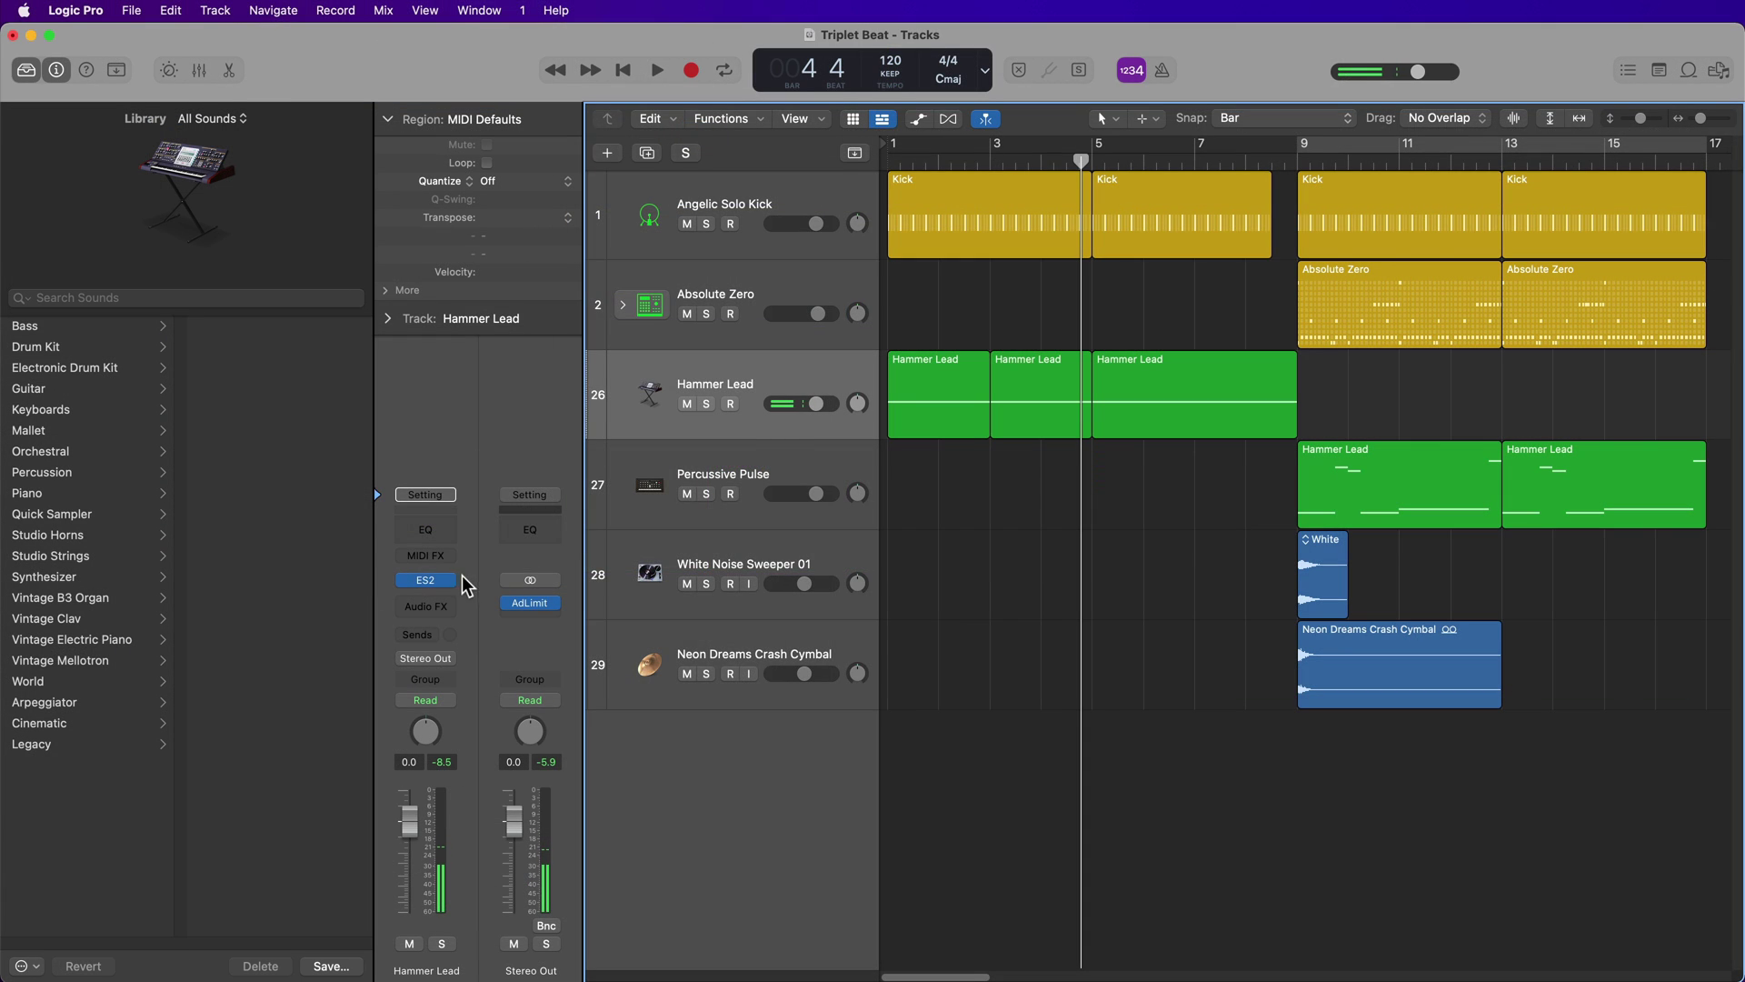
click(427, 580)
drag(771, 337, 575, 322)
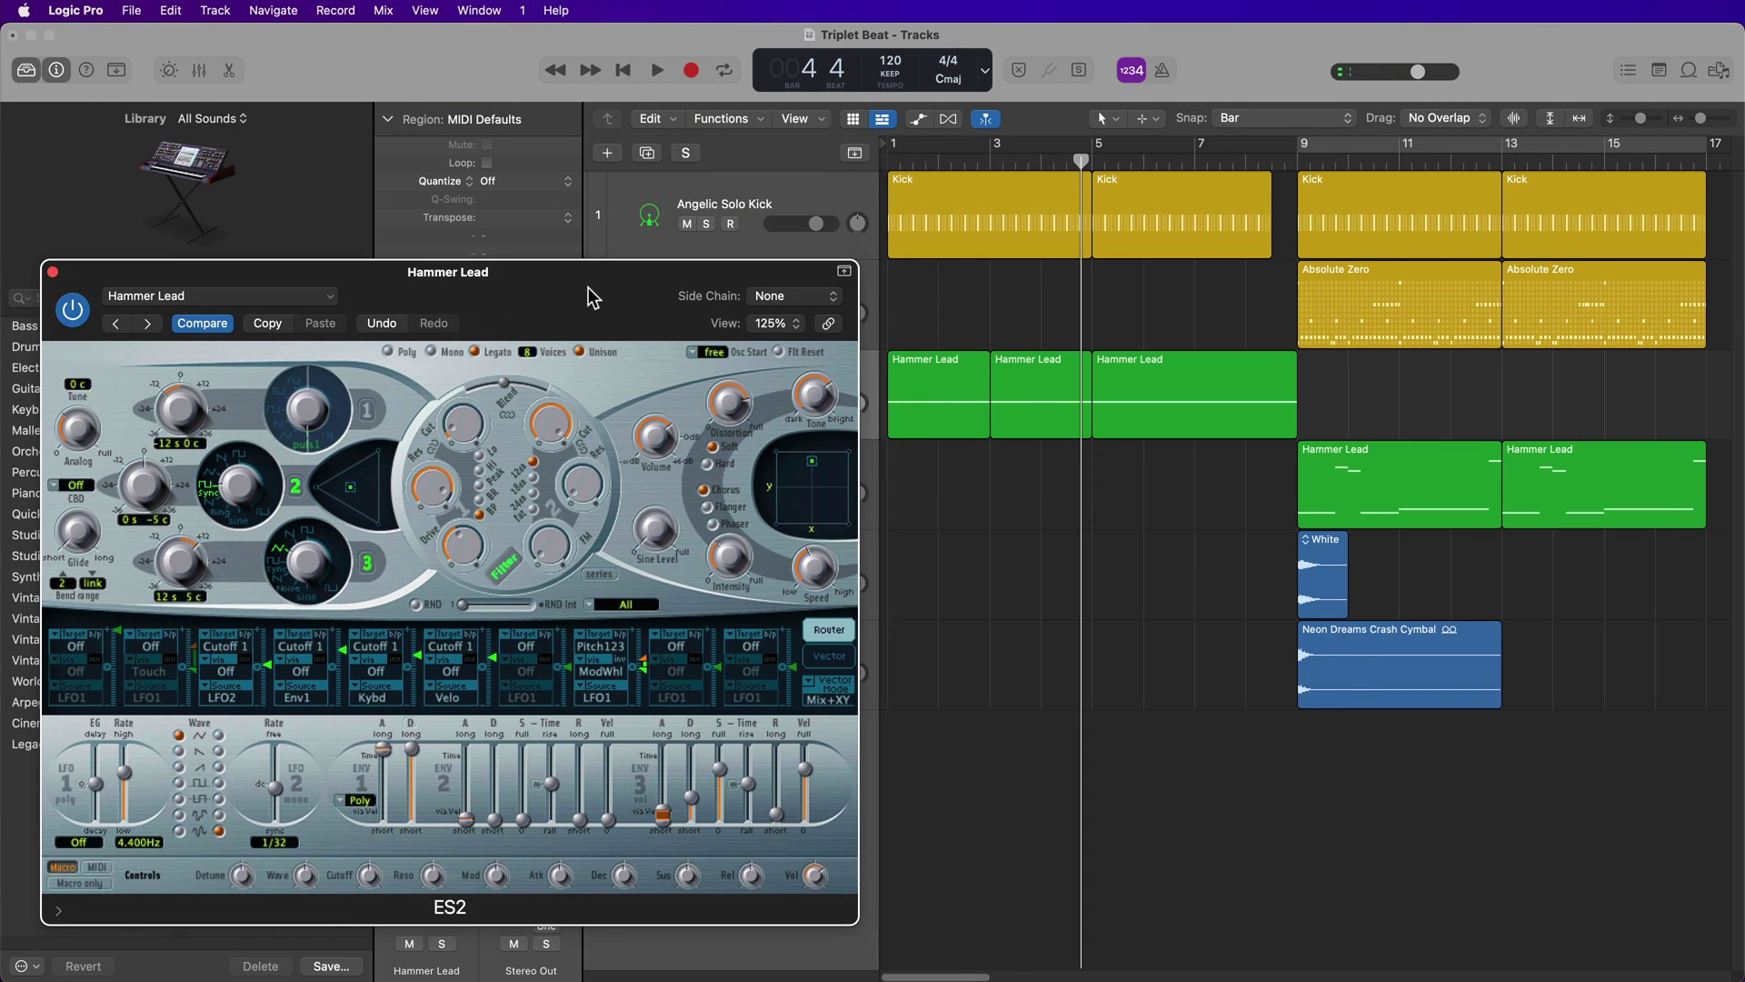
click(786, 303)
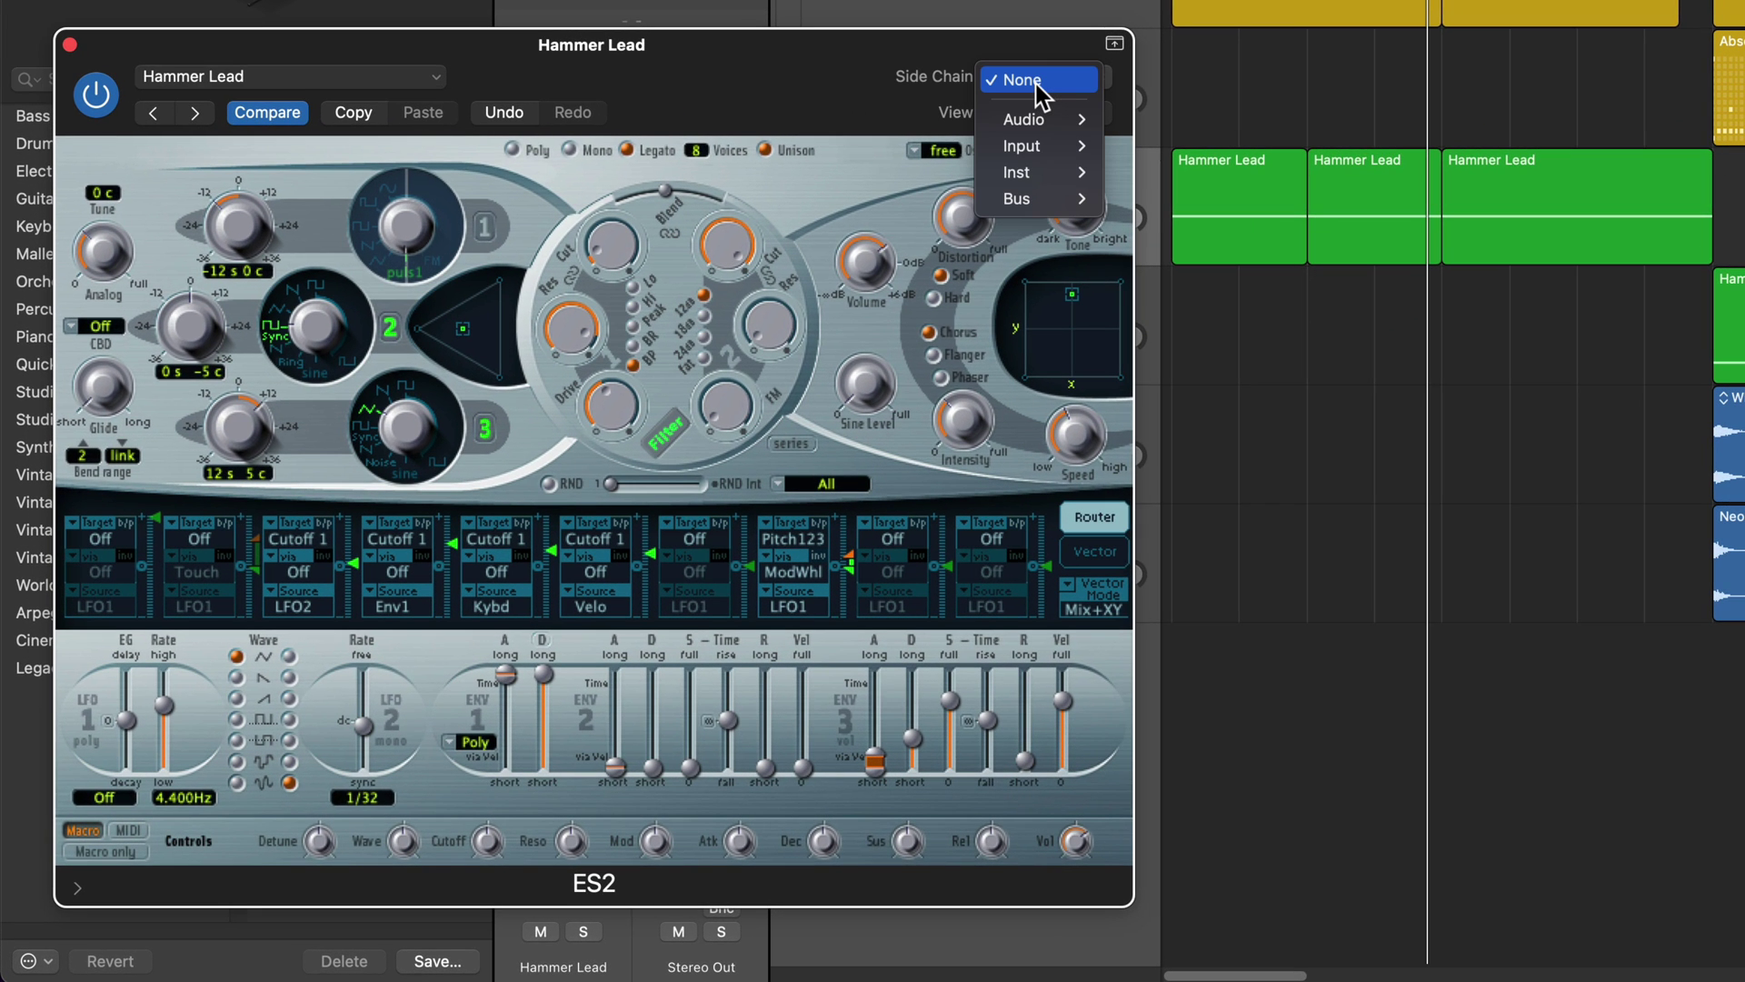
mouse_move(1045, 116)
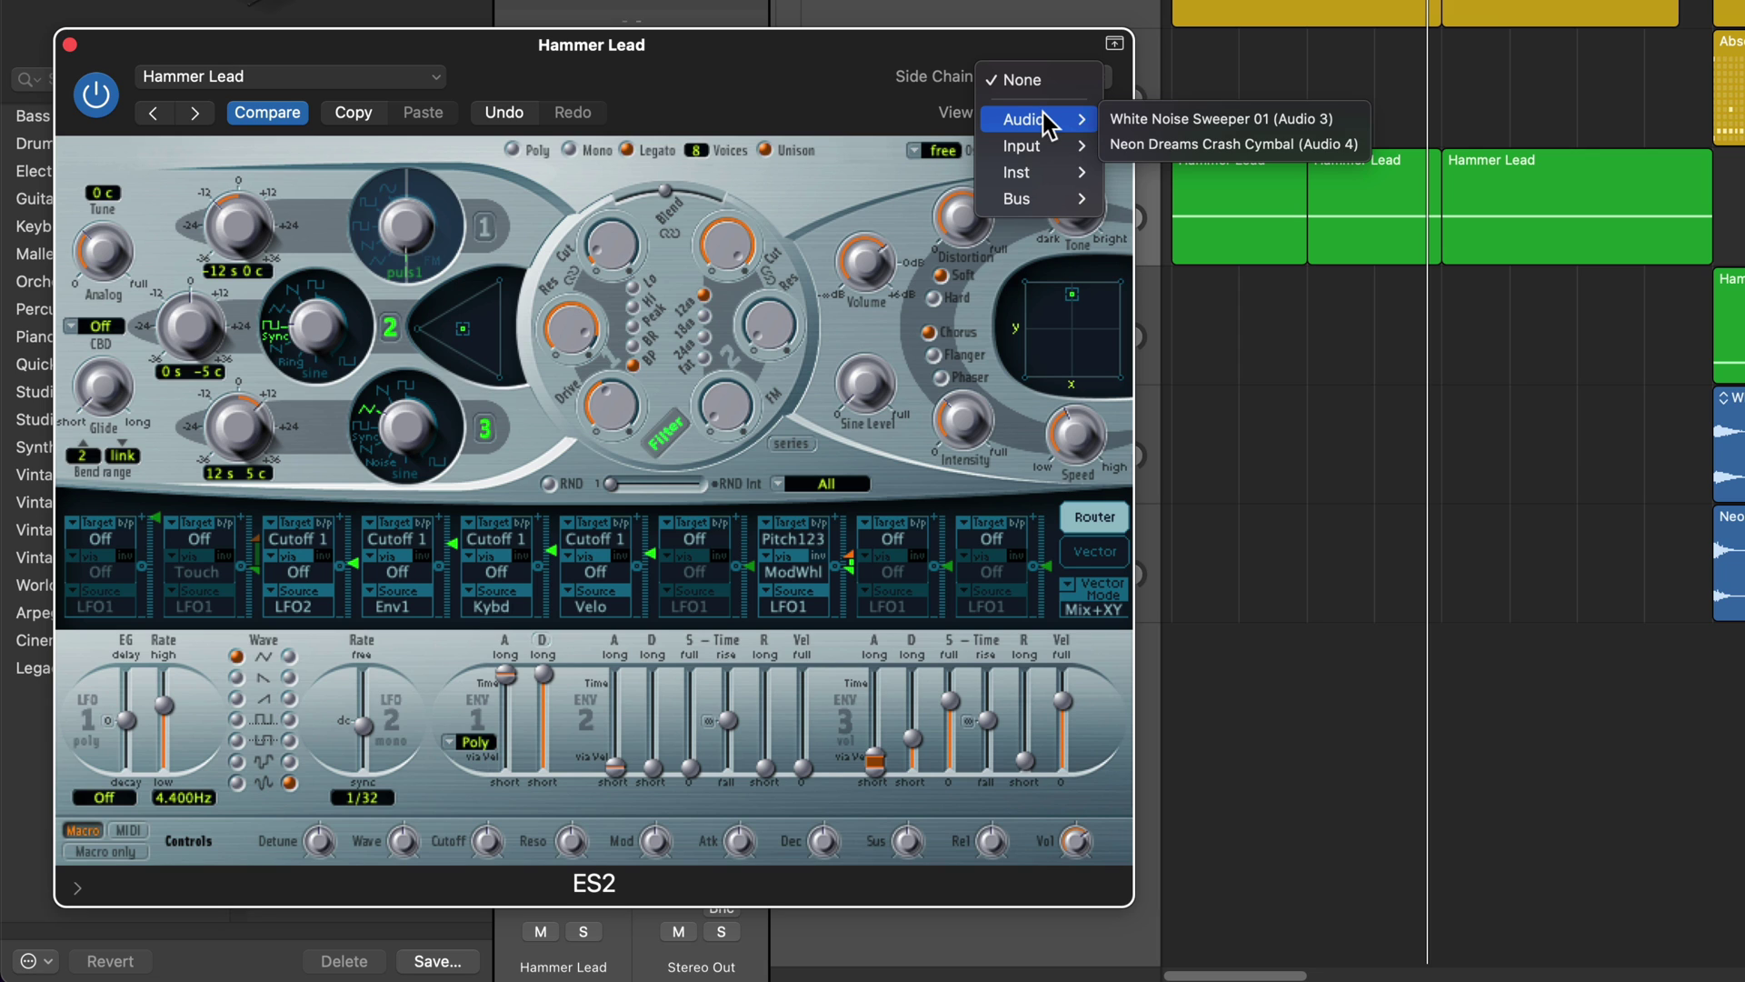
mouse_move(1035, 177)
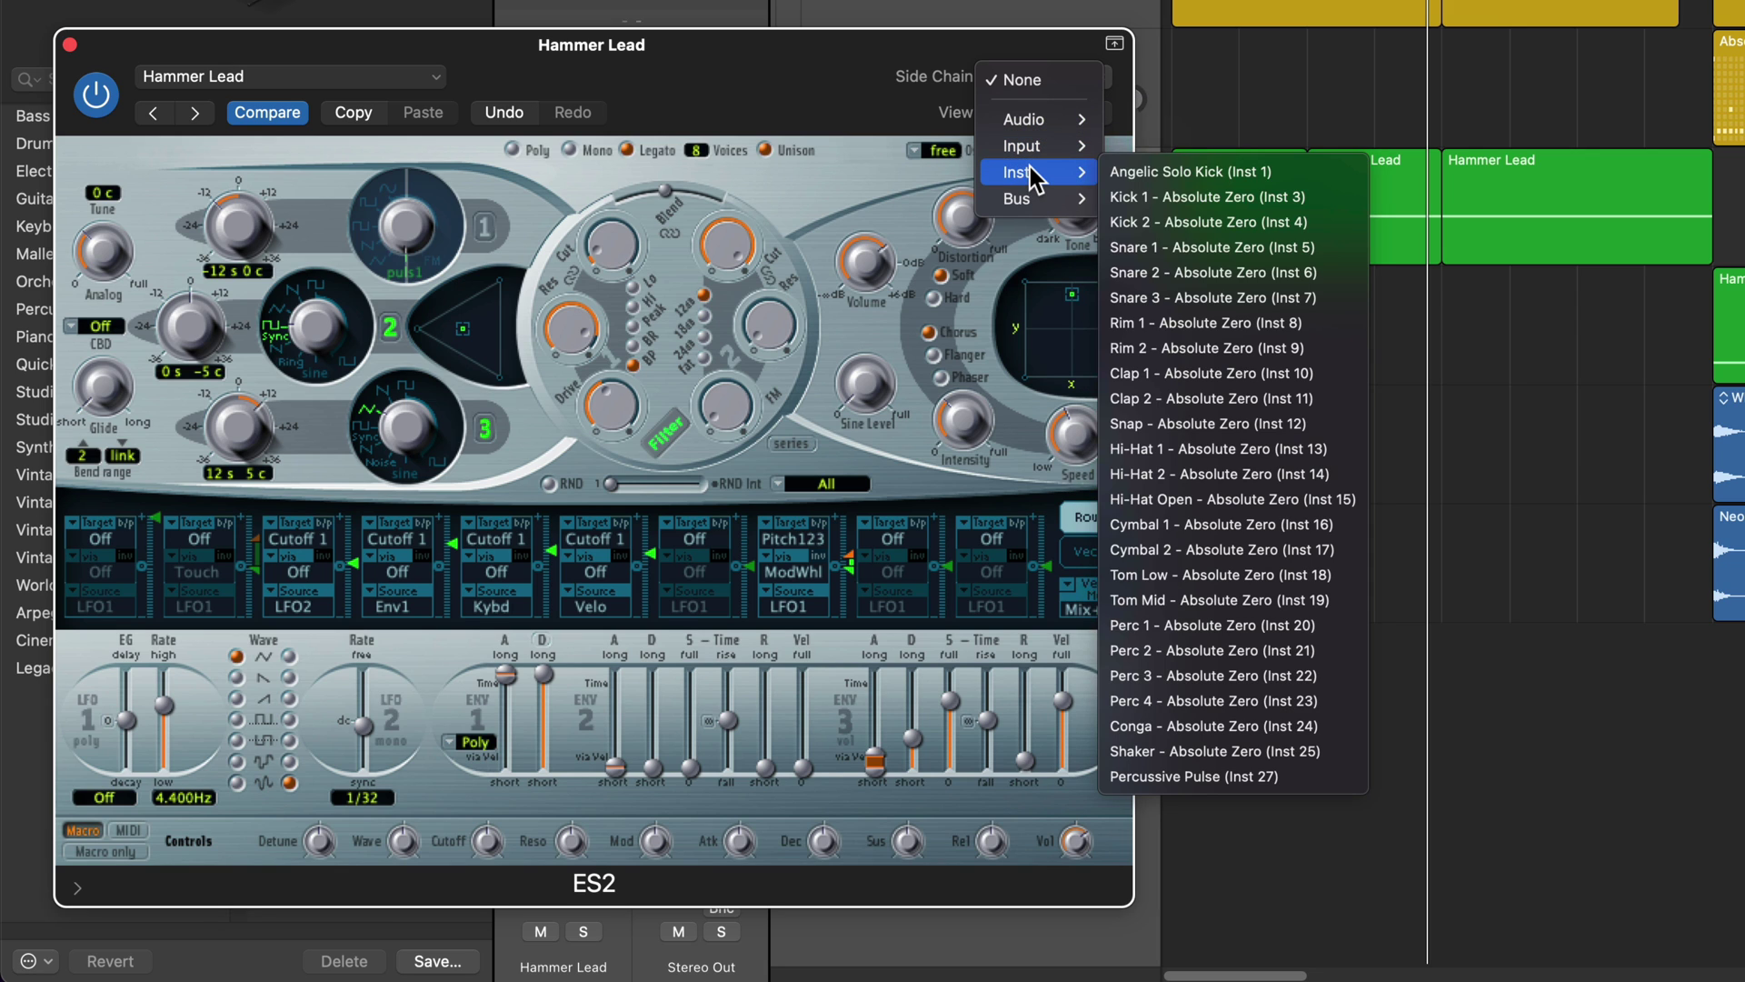
click(1166, 176)
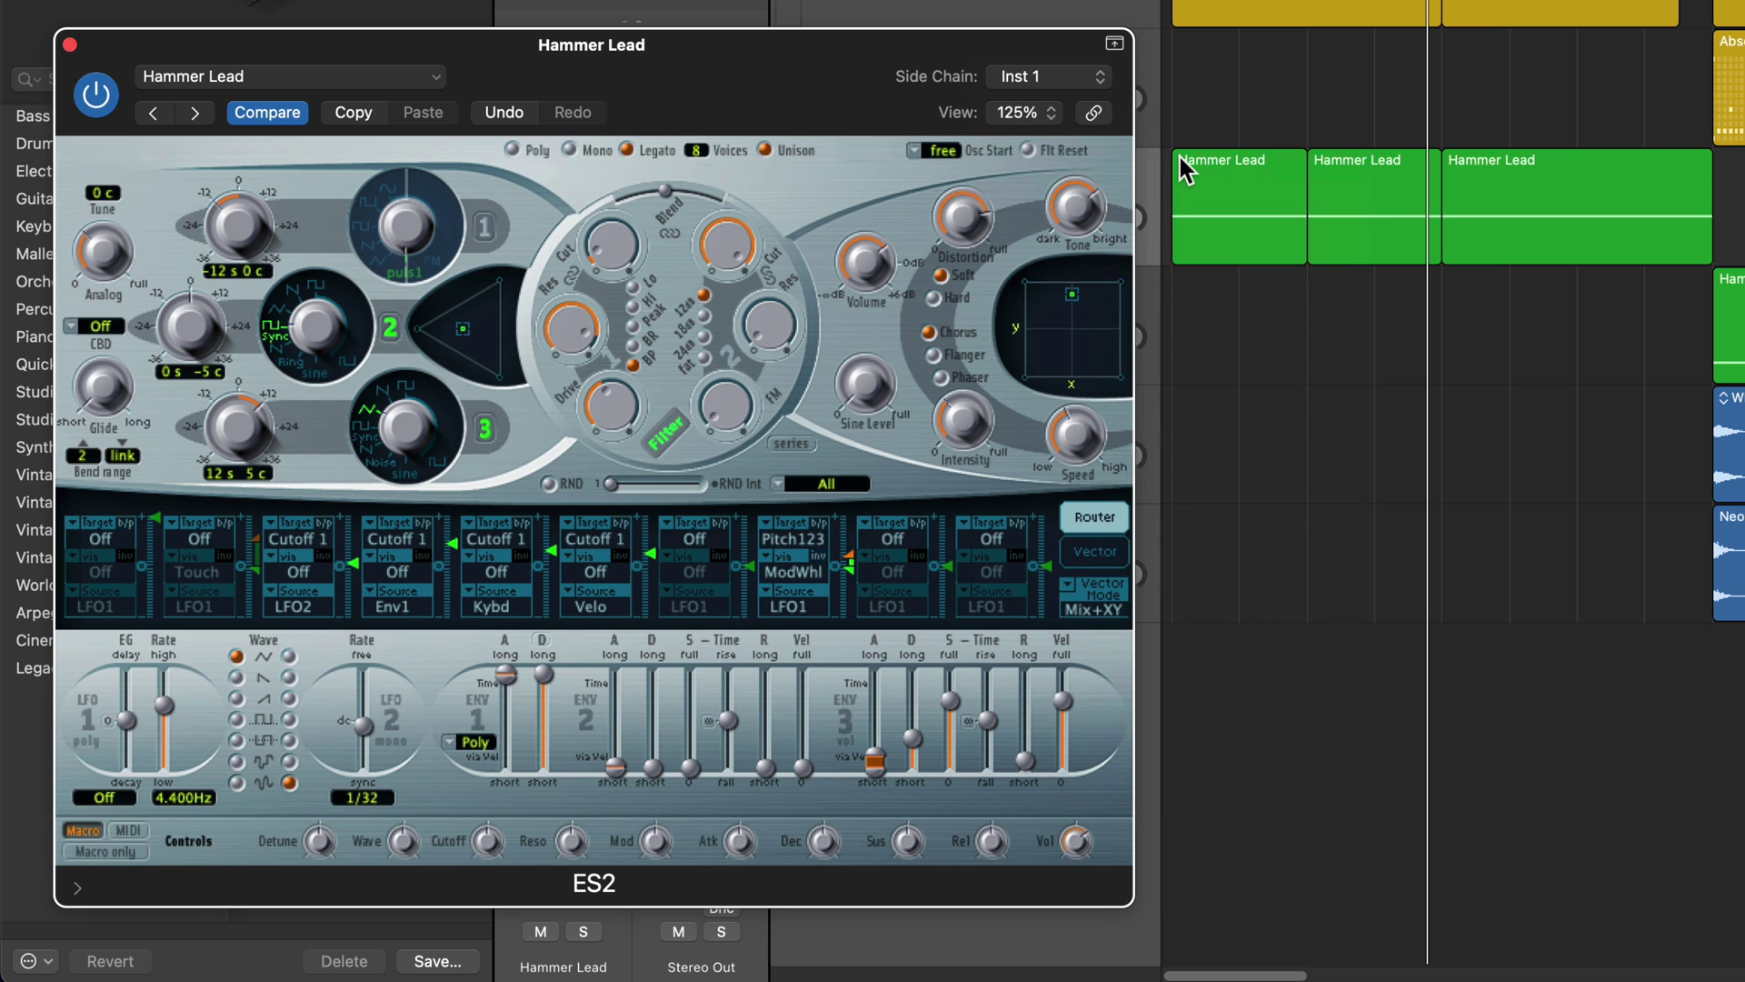
Step: Set up the ninth ES2 modulation router slot with target Cut 1+2, via SideCh and source Max
key(Return)
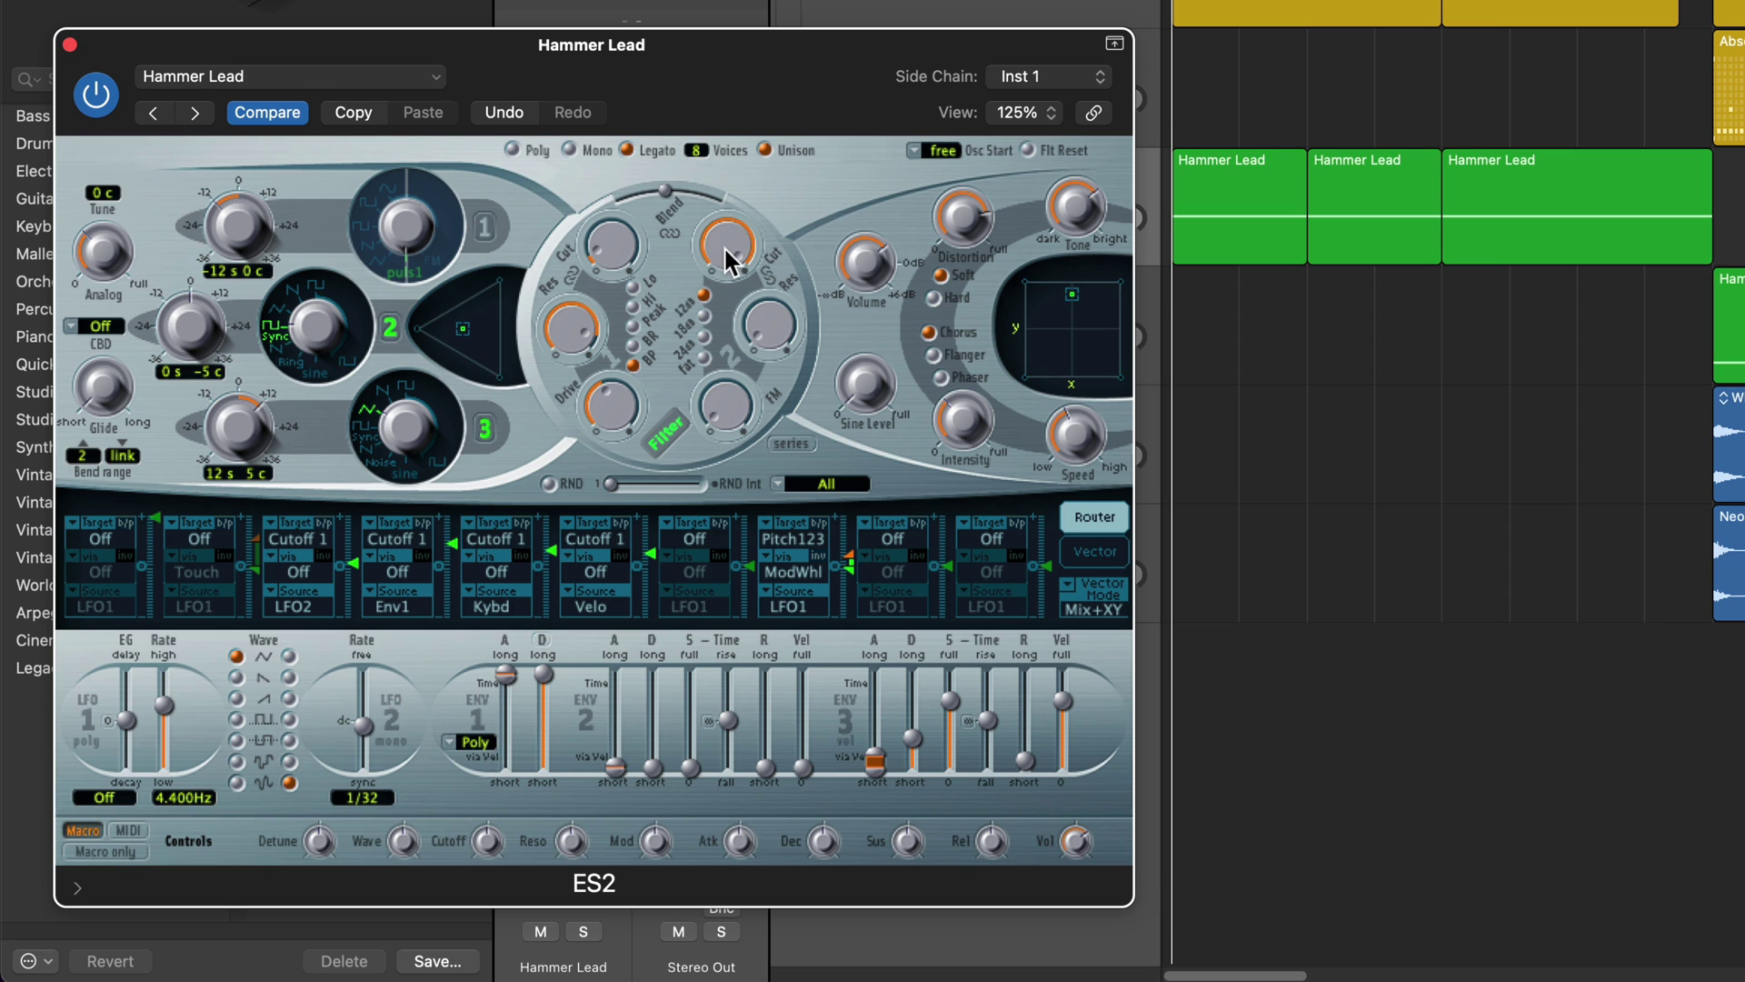
mouse_move(668, 198)
mouse_down()
mouse_move(642, 194)
mouse_move(627, 217)
mouse_move(664, 209)
mouse_up()
click(905, 537)
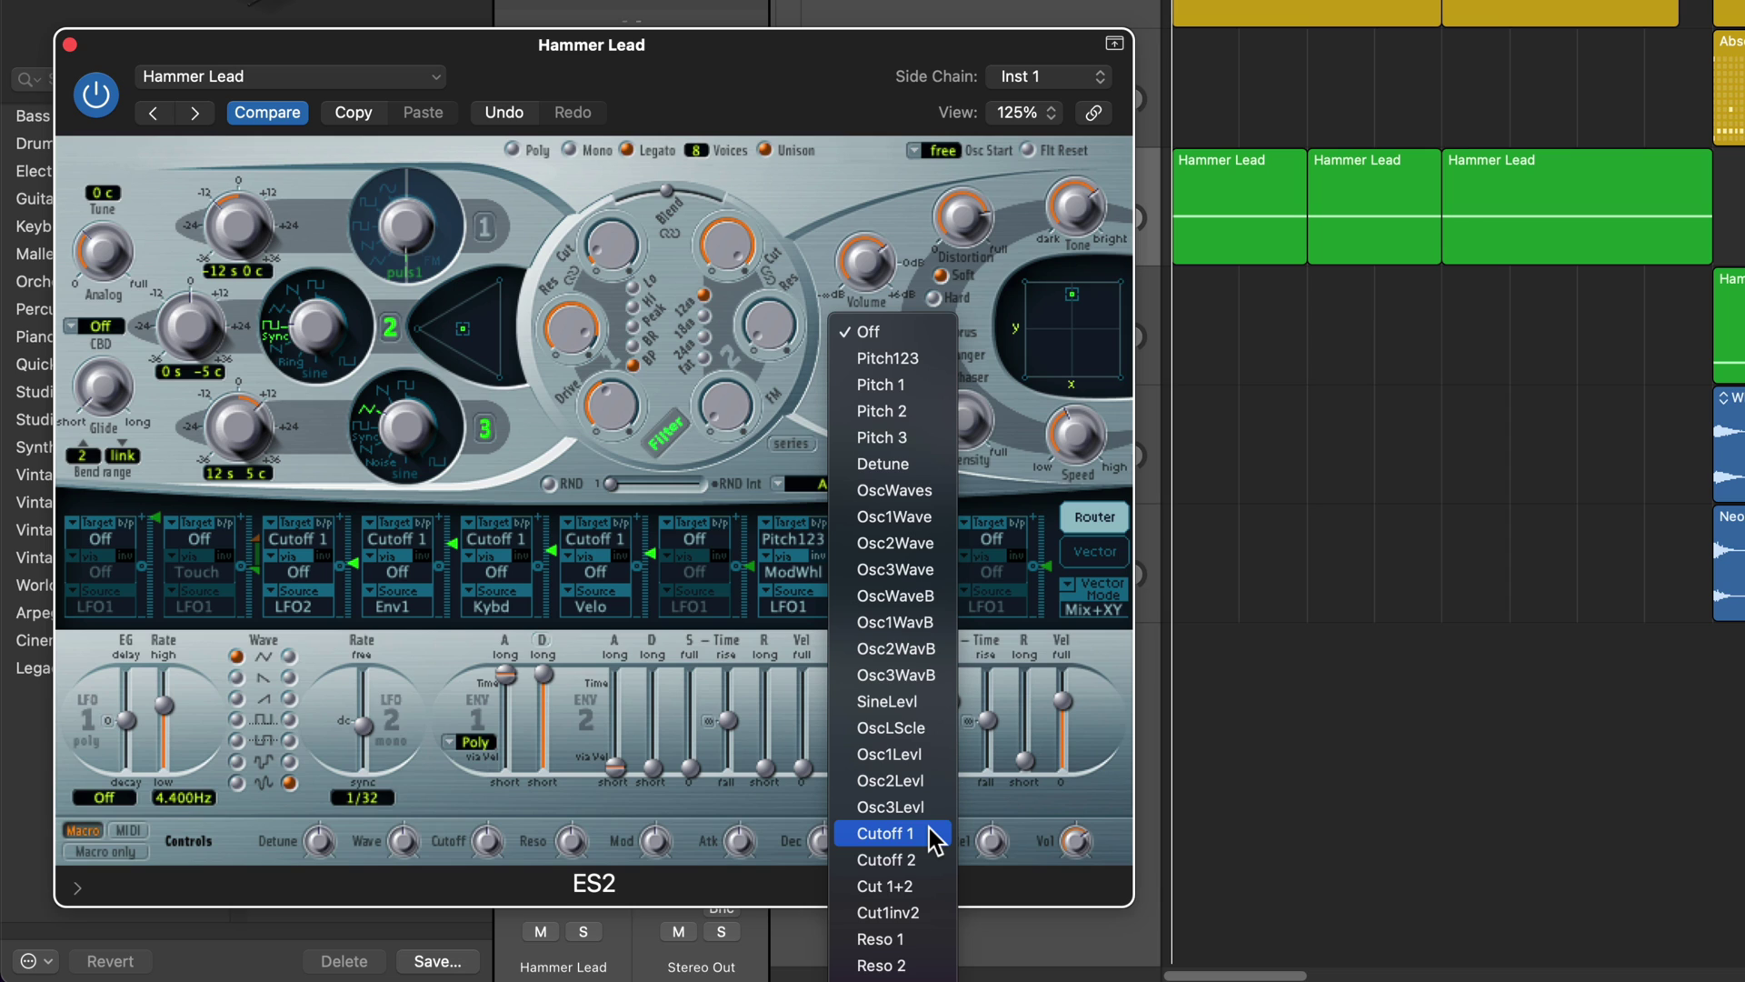
click(927, 887)
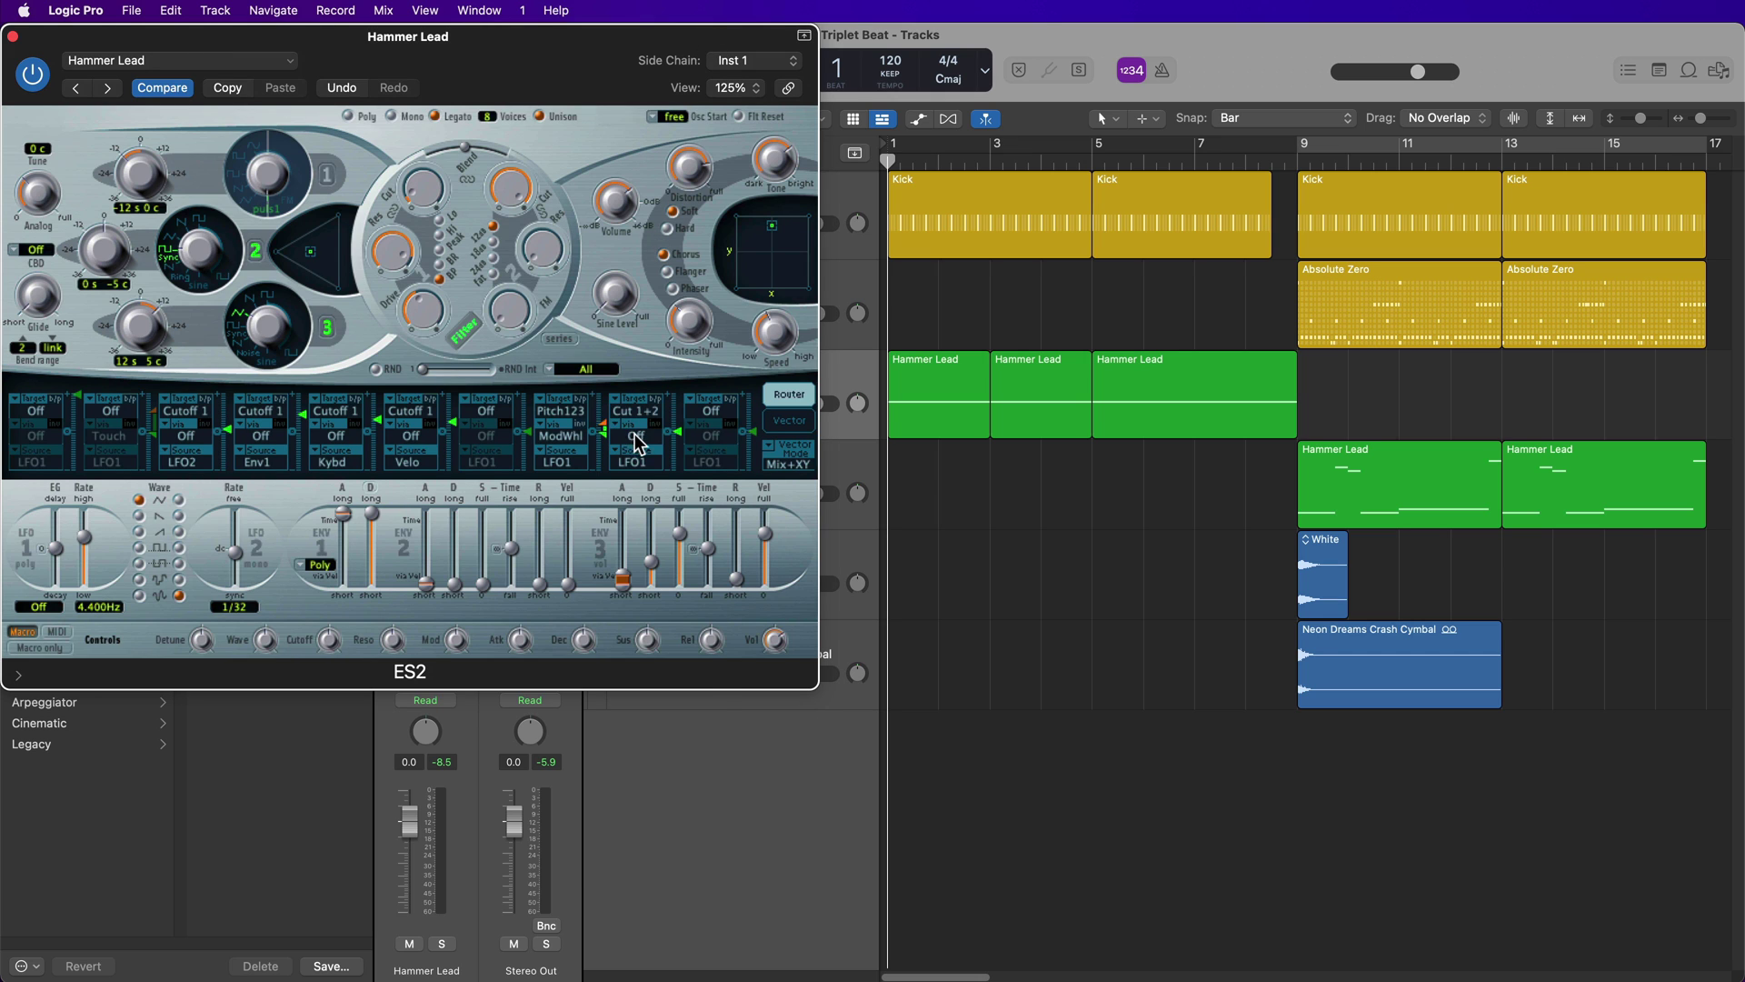
click(634, 437)
click(663, 876)
click(638, 460)
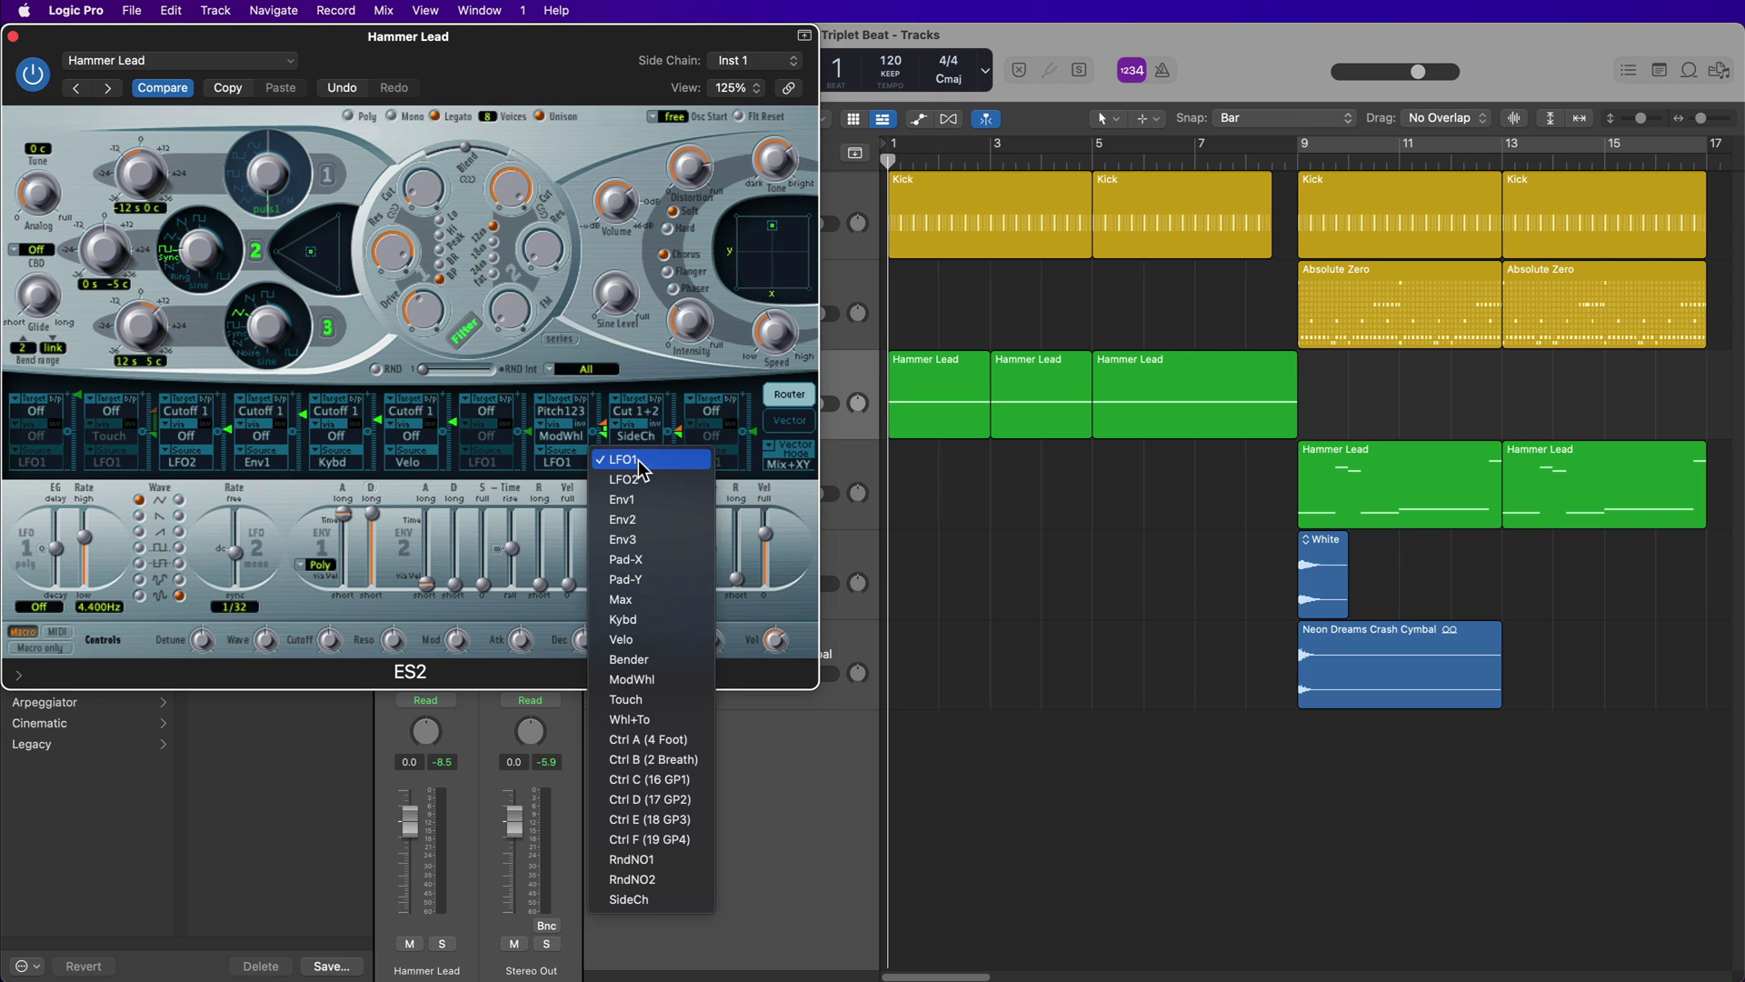
click(666, 600)
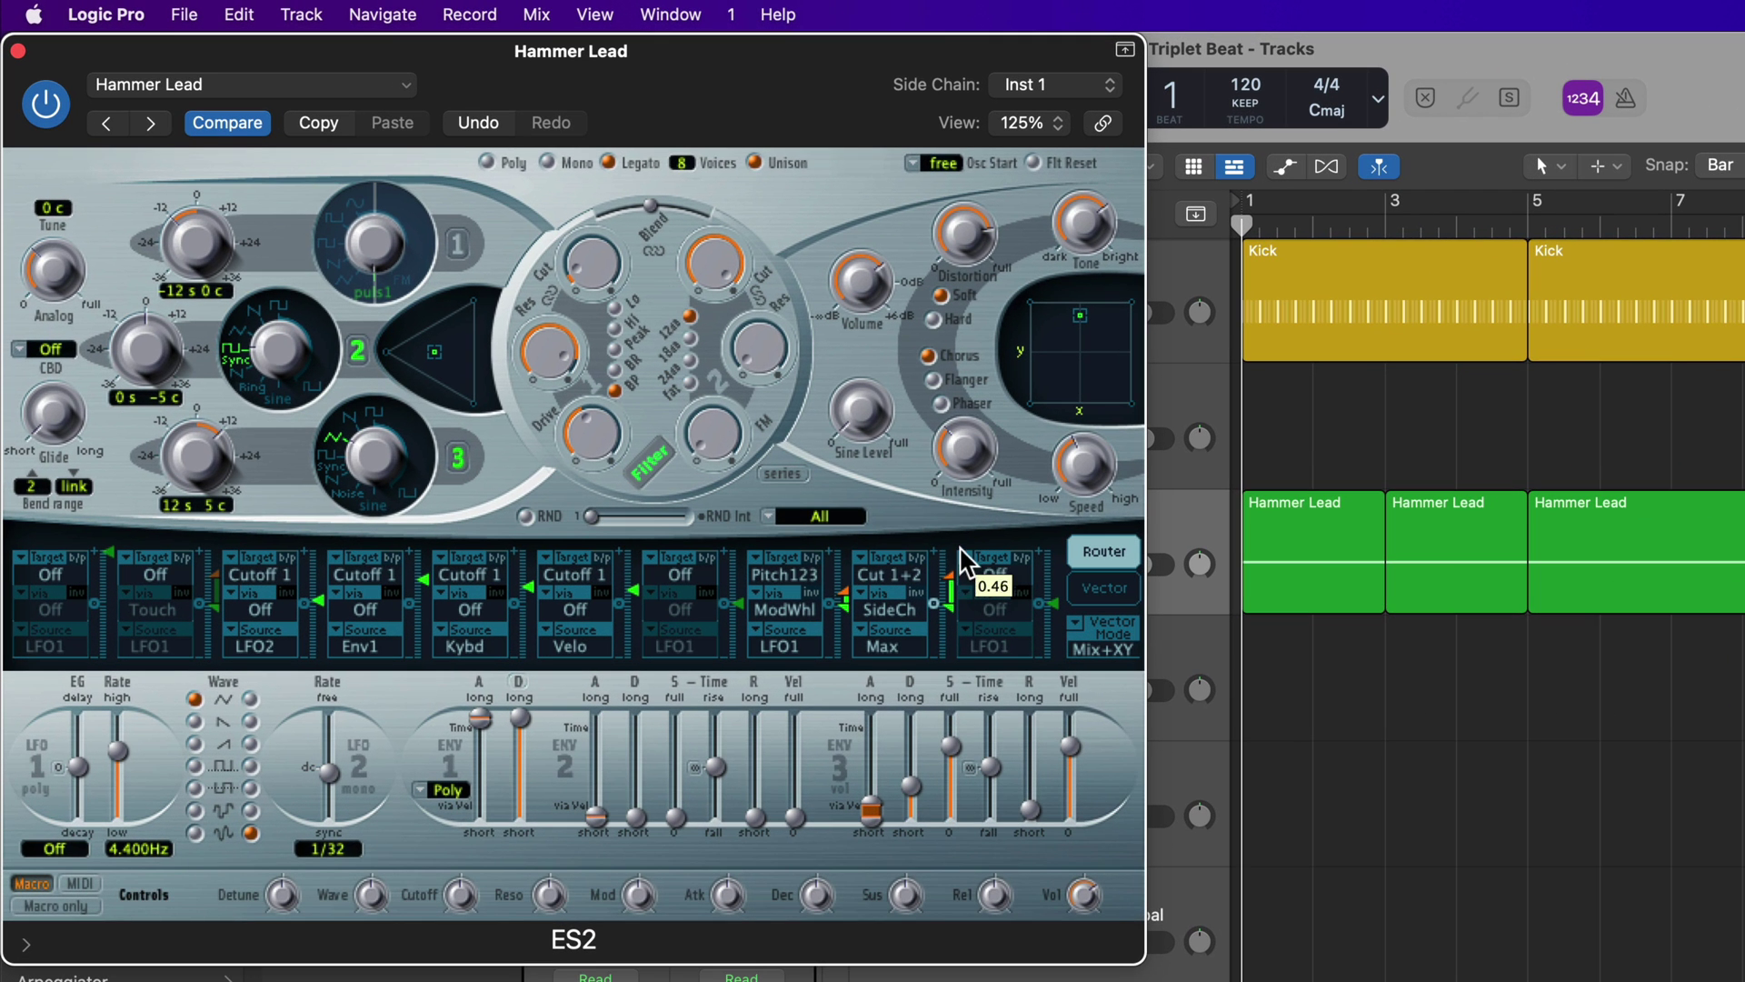
Step: Cycle and play the three Hammer Lead regions from bar 1 while adjusting the Cut 1+2 slot's modulation amount range
drag(966, 562, 946, 602)
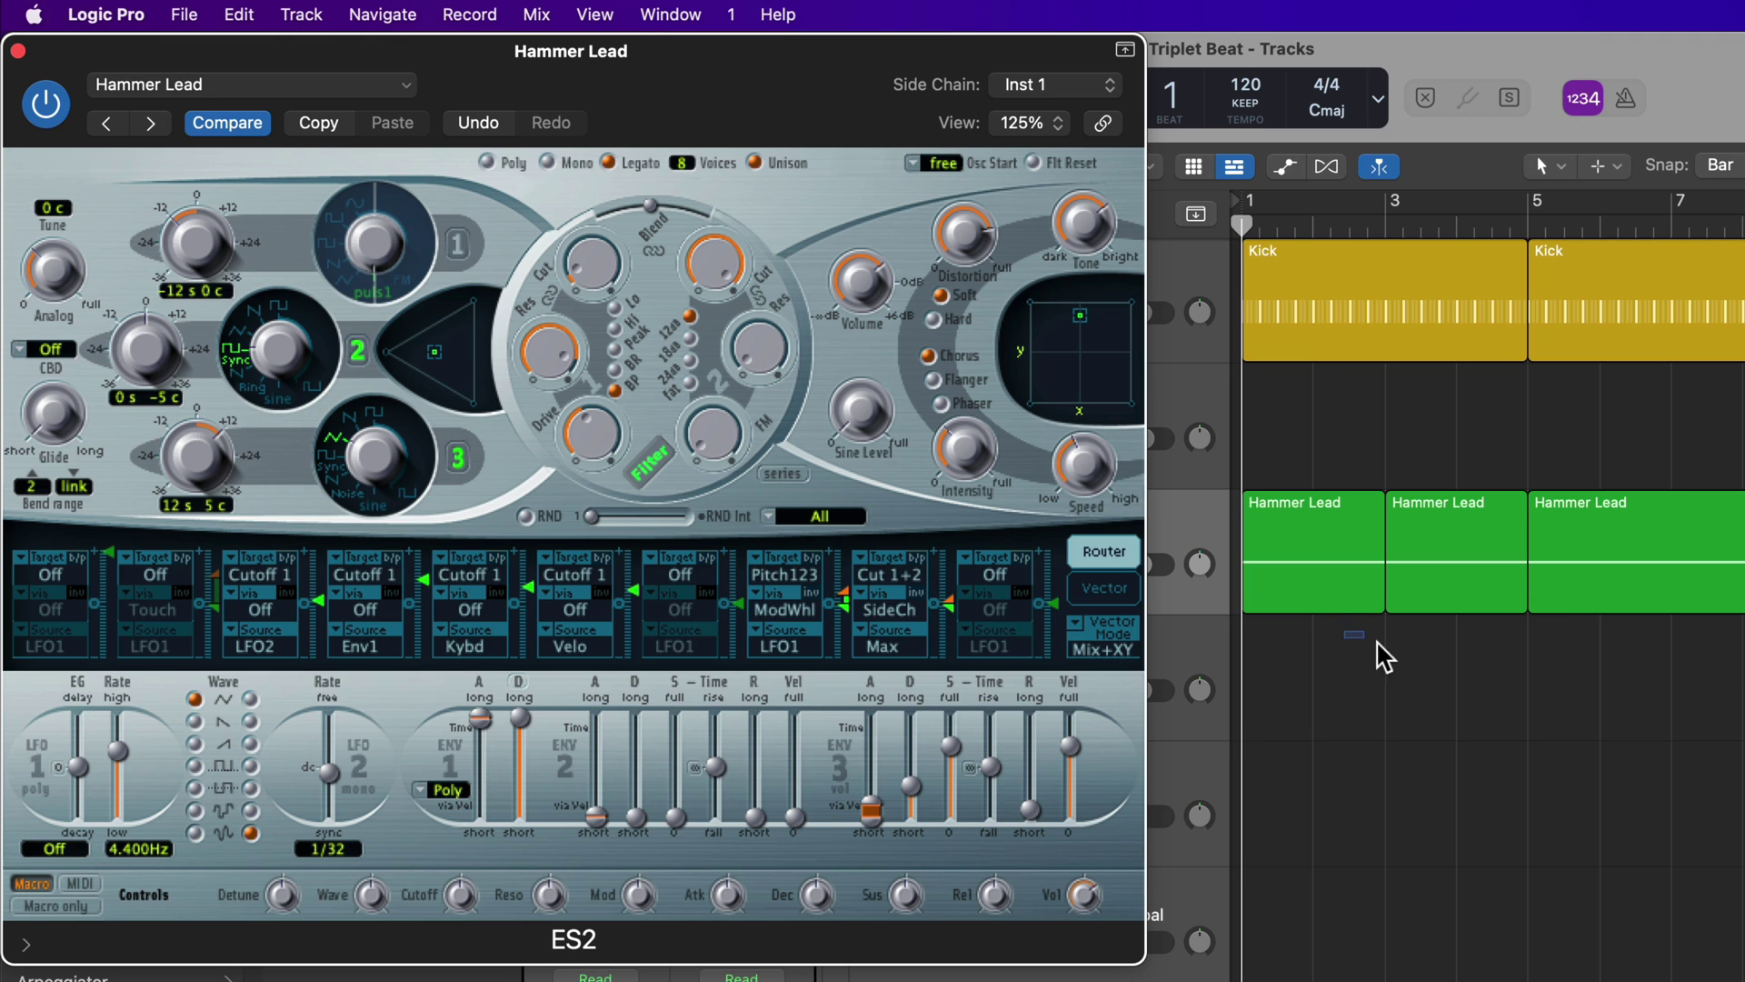
drag(1379, 654, 1578, 604)
key(space)
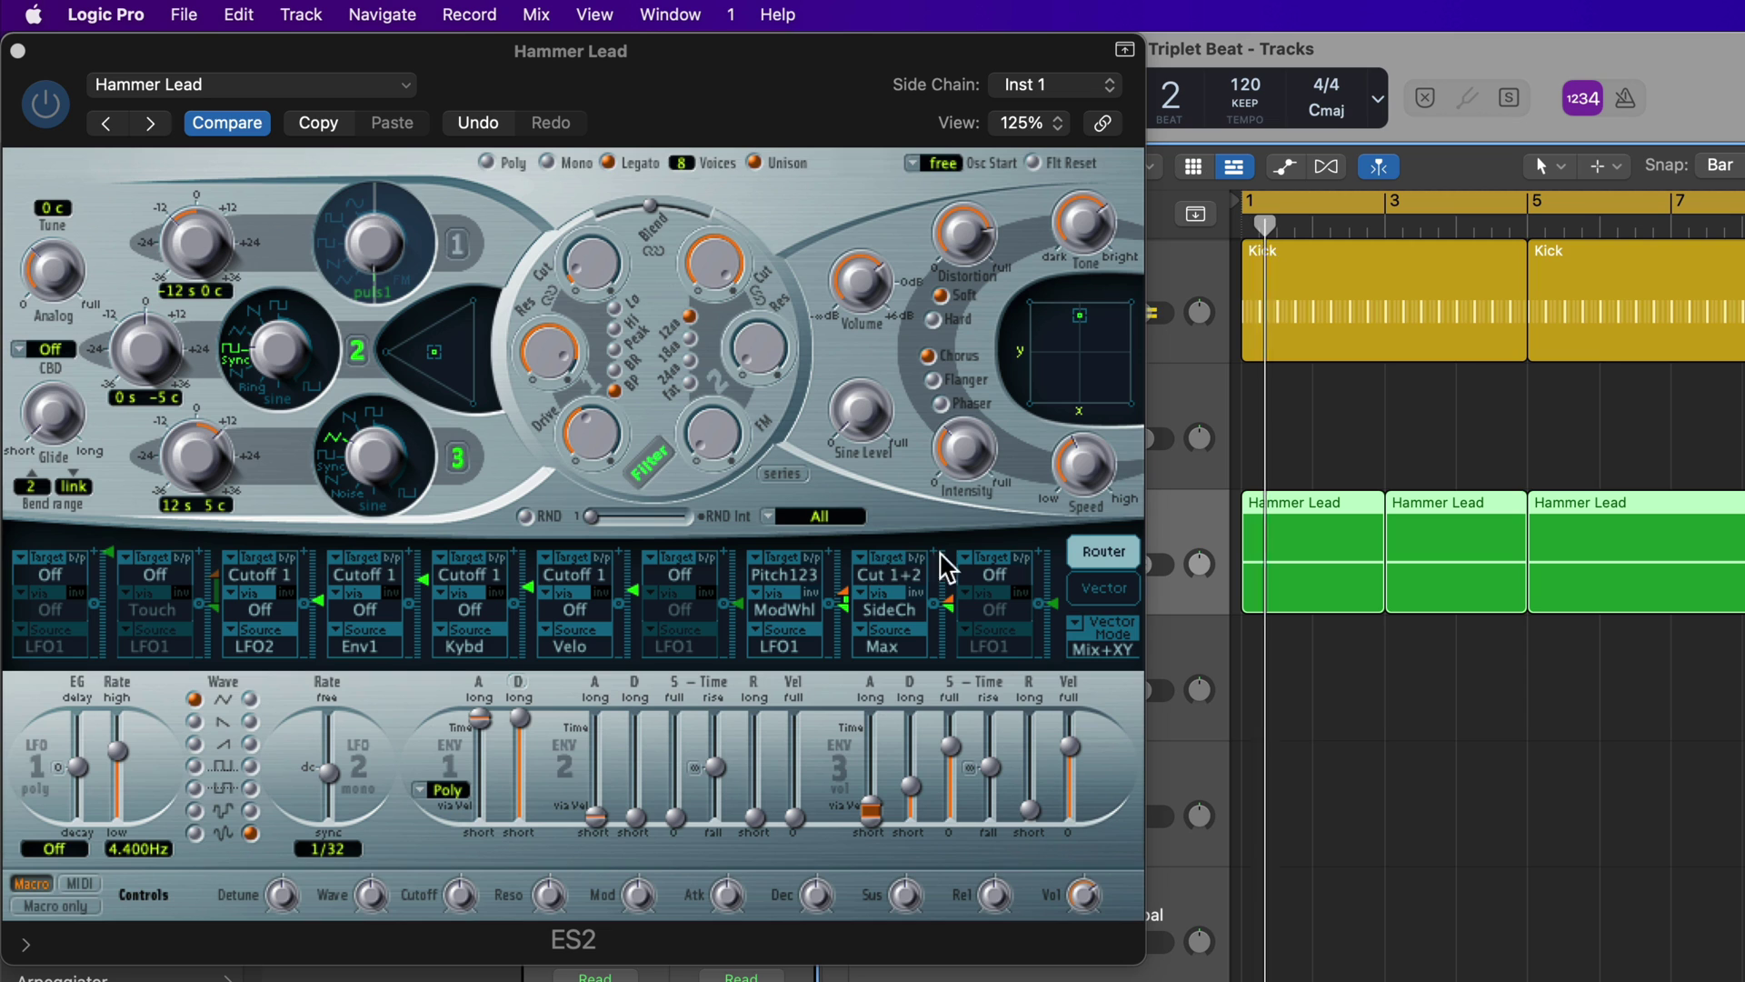
drag(955, 608, 928, 728)
drag(937, 584, 952, 623)
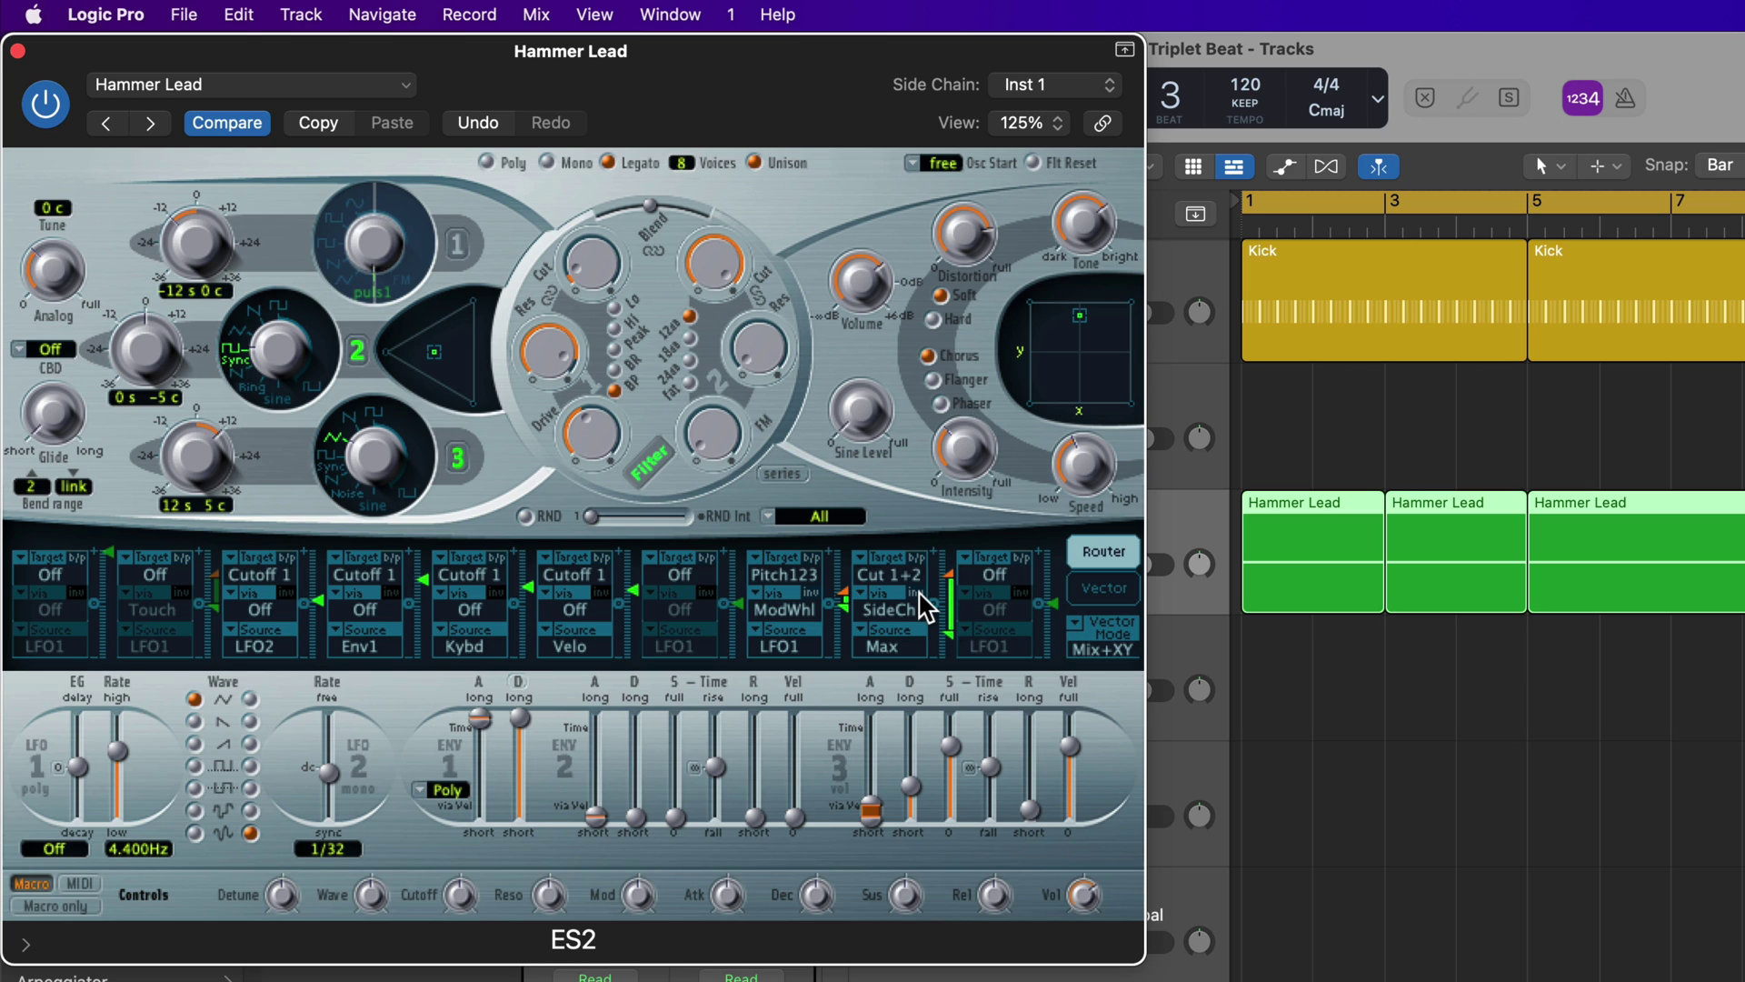
Step: Invert the Cut 1+2 slot's via modulation and adjust its amount range and the filter 1 cutoff while playing
click(921, 595)
key(space)
drag(951, 604, 946, 642)
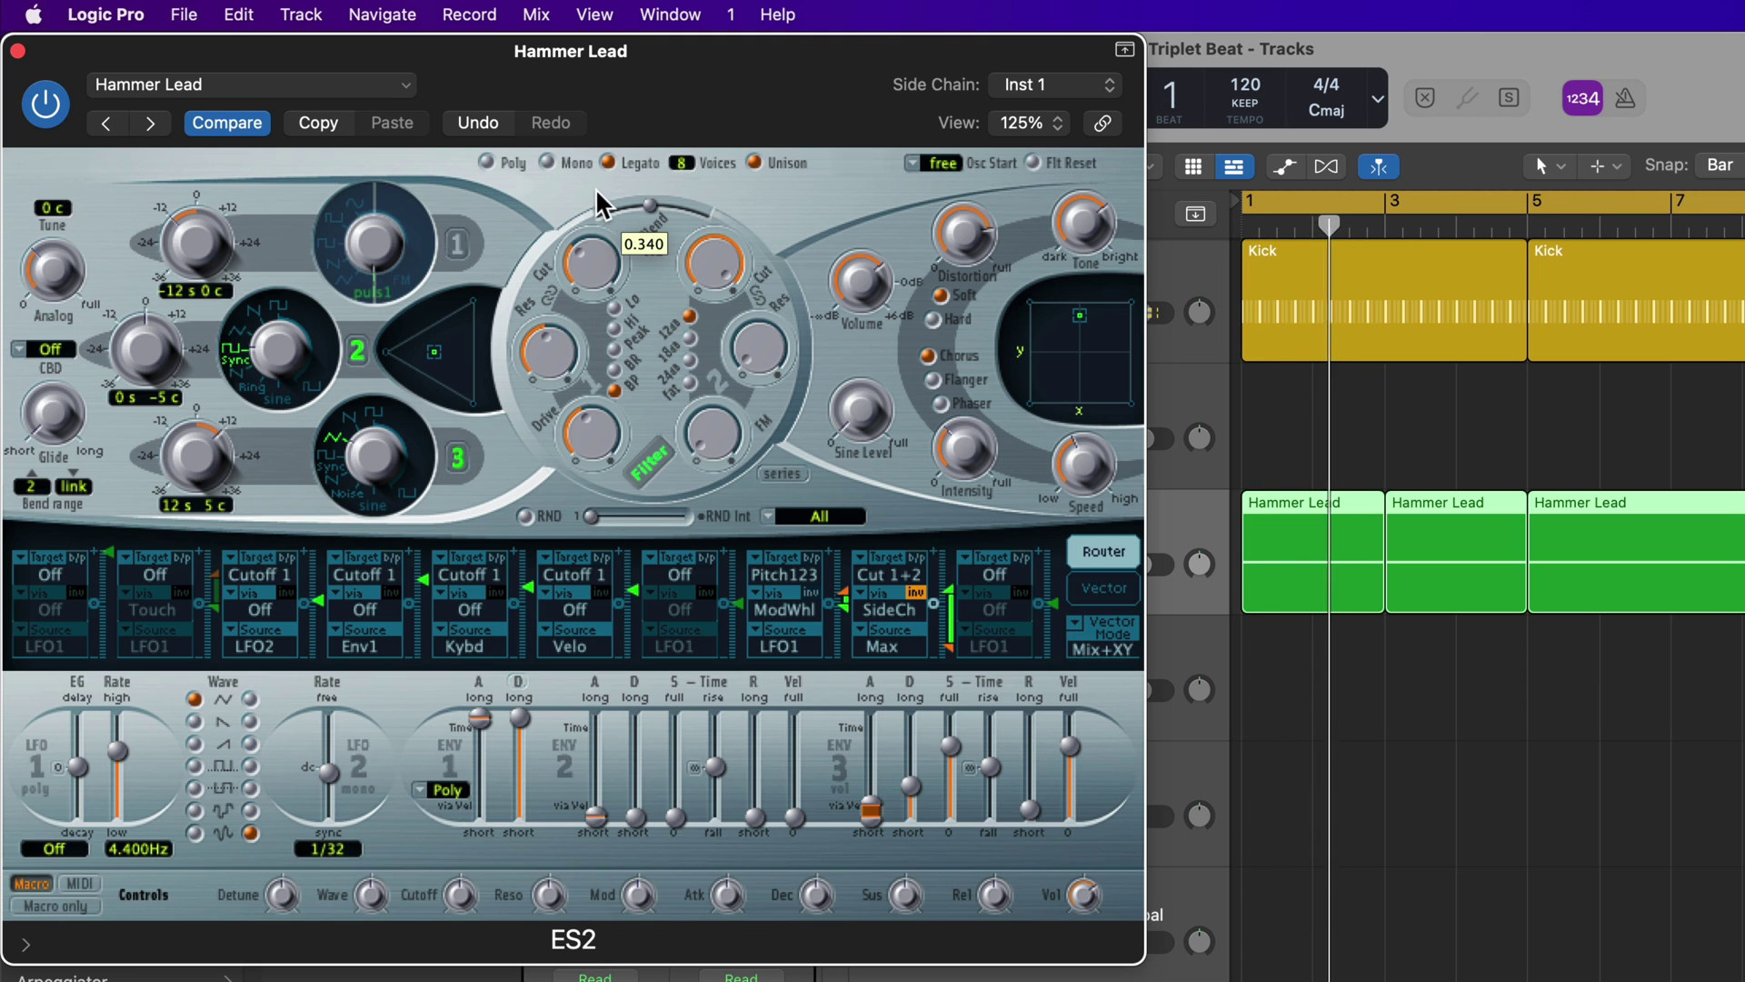
drag(596, 188, 583, 252)
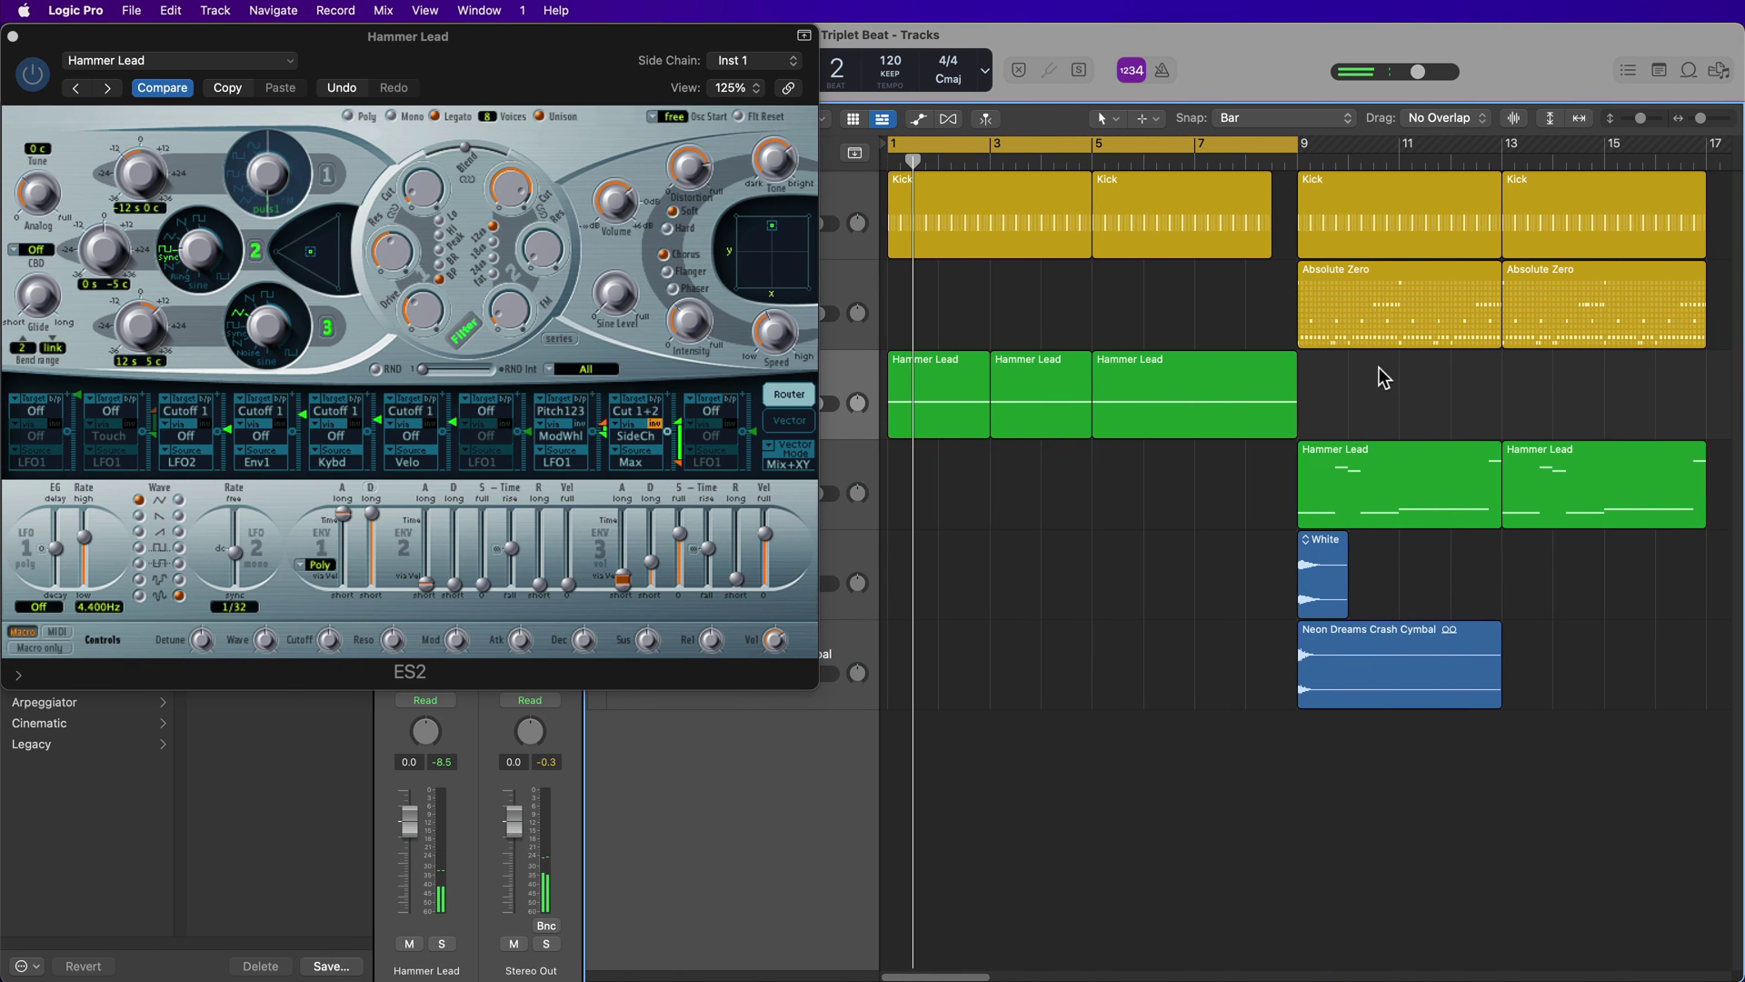
Step: Set Snap to Beat and delete the Hammer Lead section past the end of the second Kick region, splitting the crossing notes
click(1272, 162)
scroll(1272, 163, up, 4)
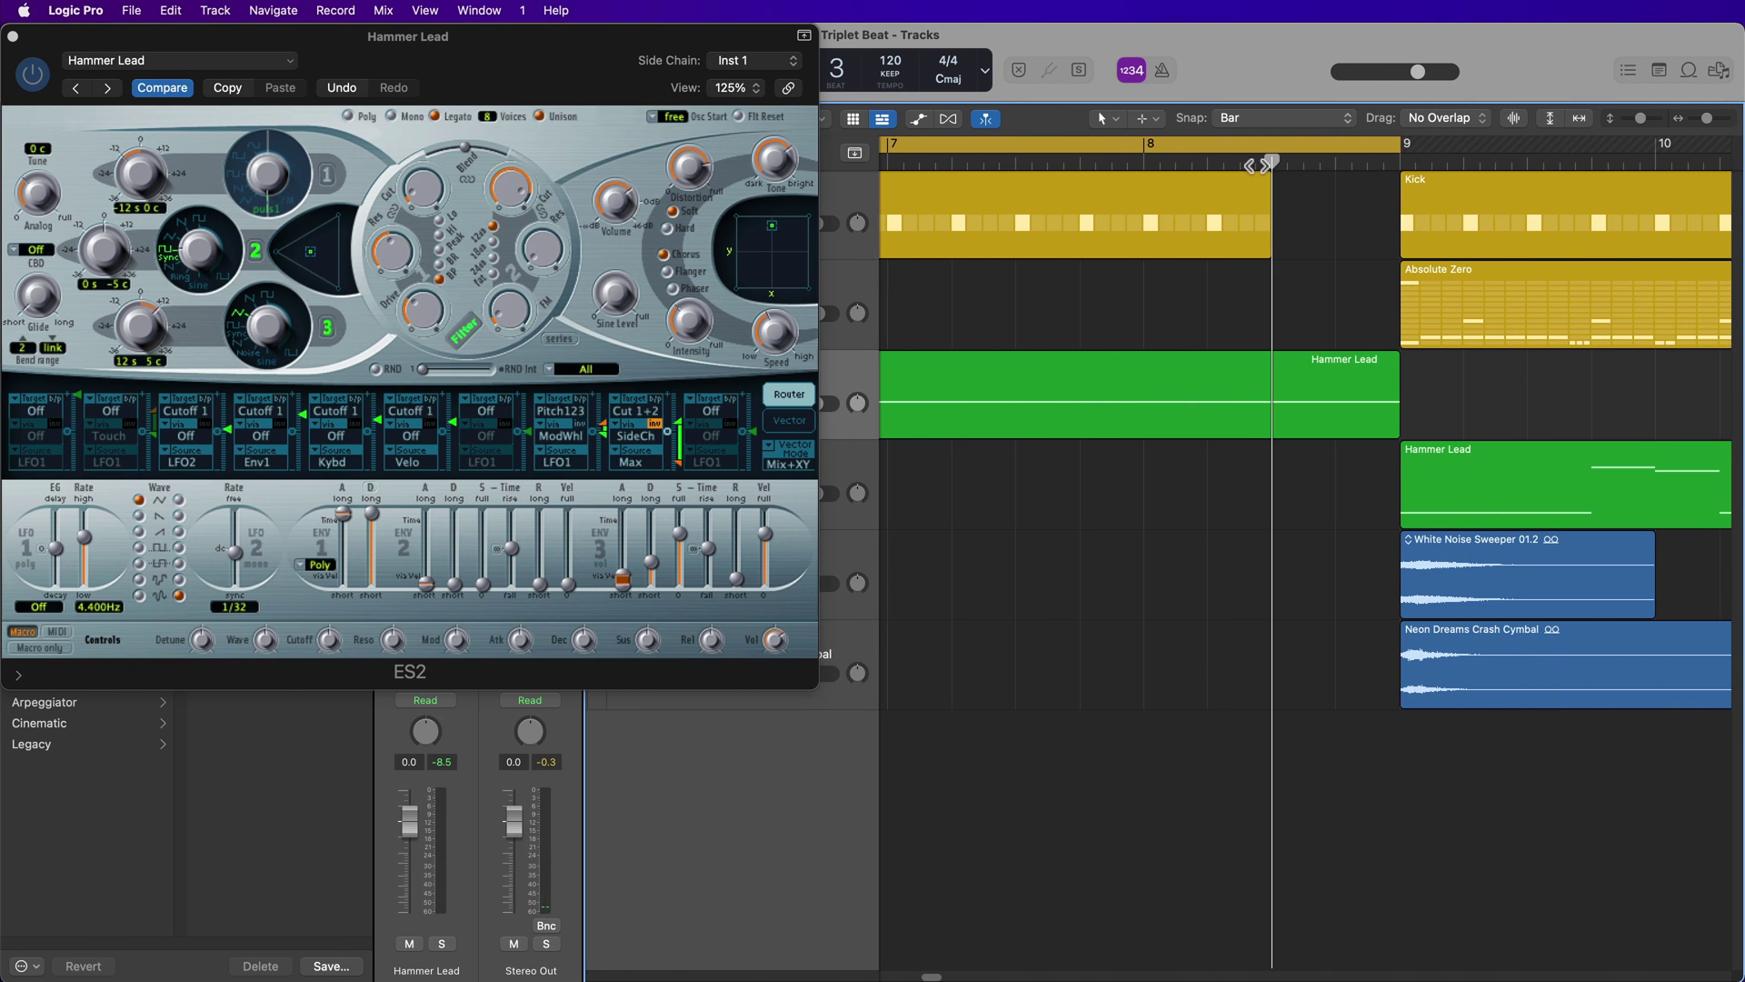
click(1268, 120)
click(1284, 141)
drag(1447, 378, 1294, 391)
key(Delete)
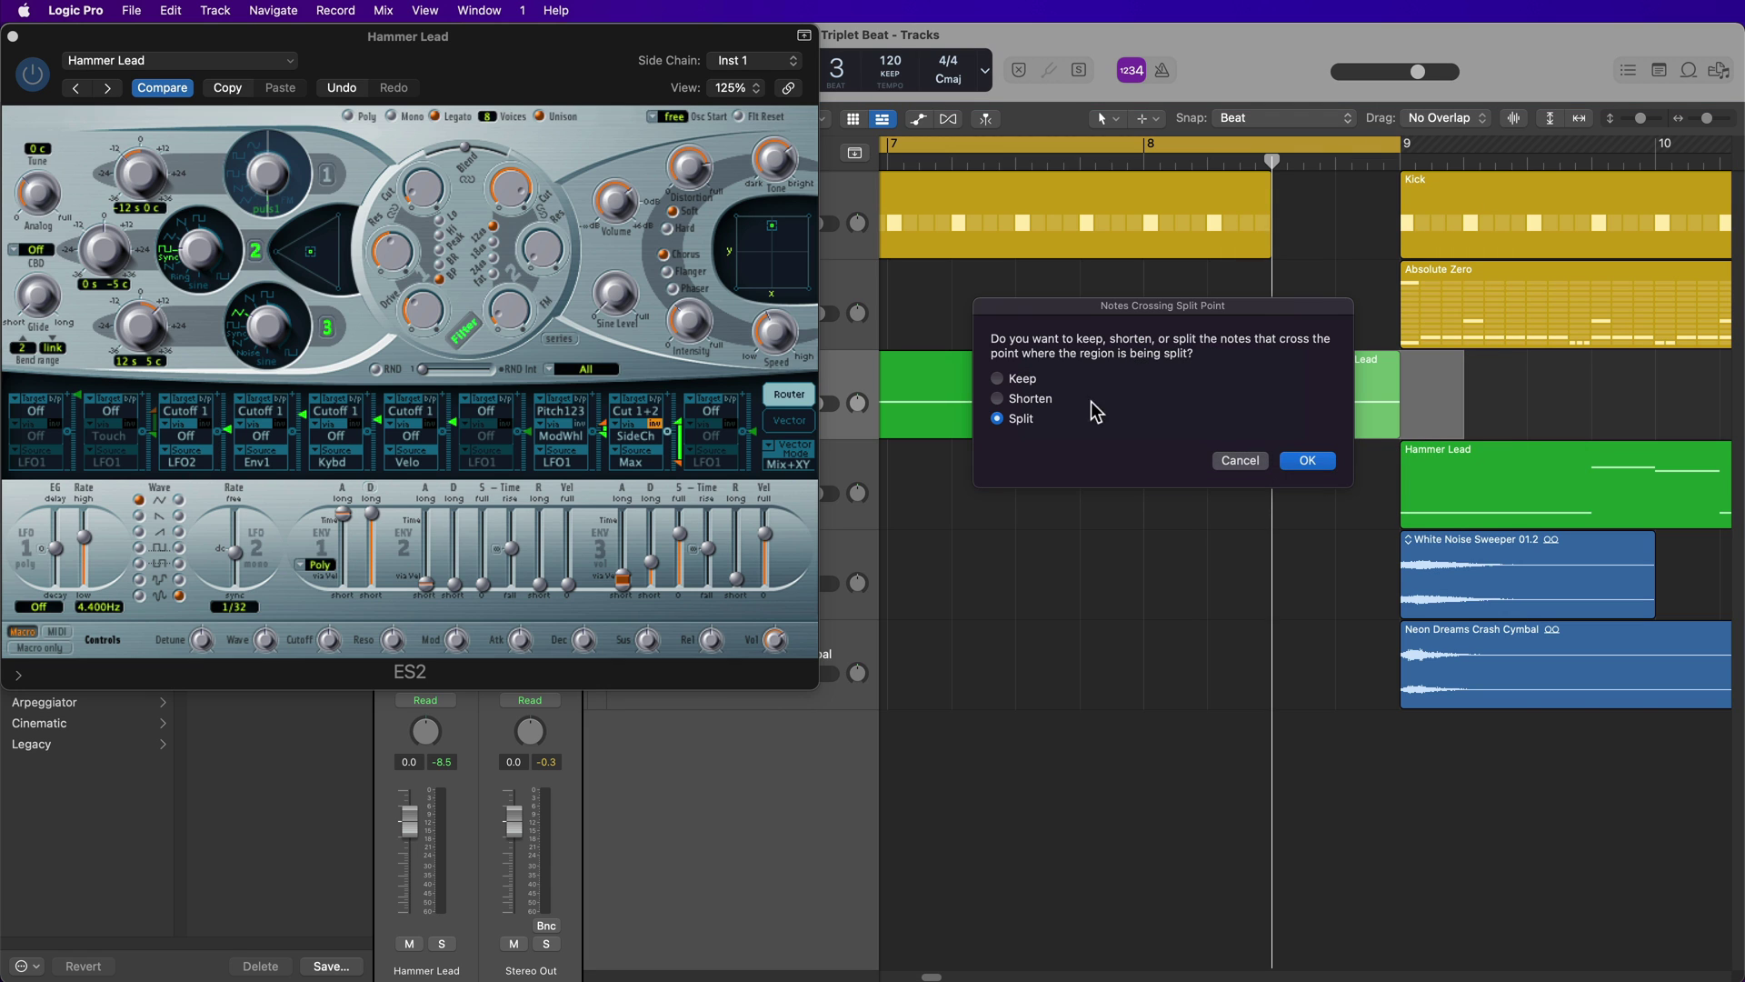
click(1294, 457)
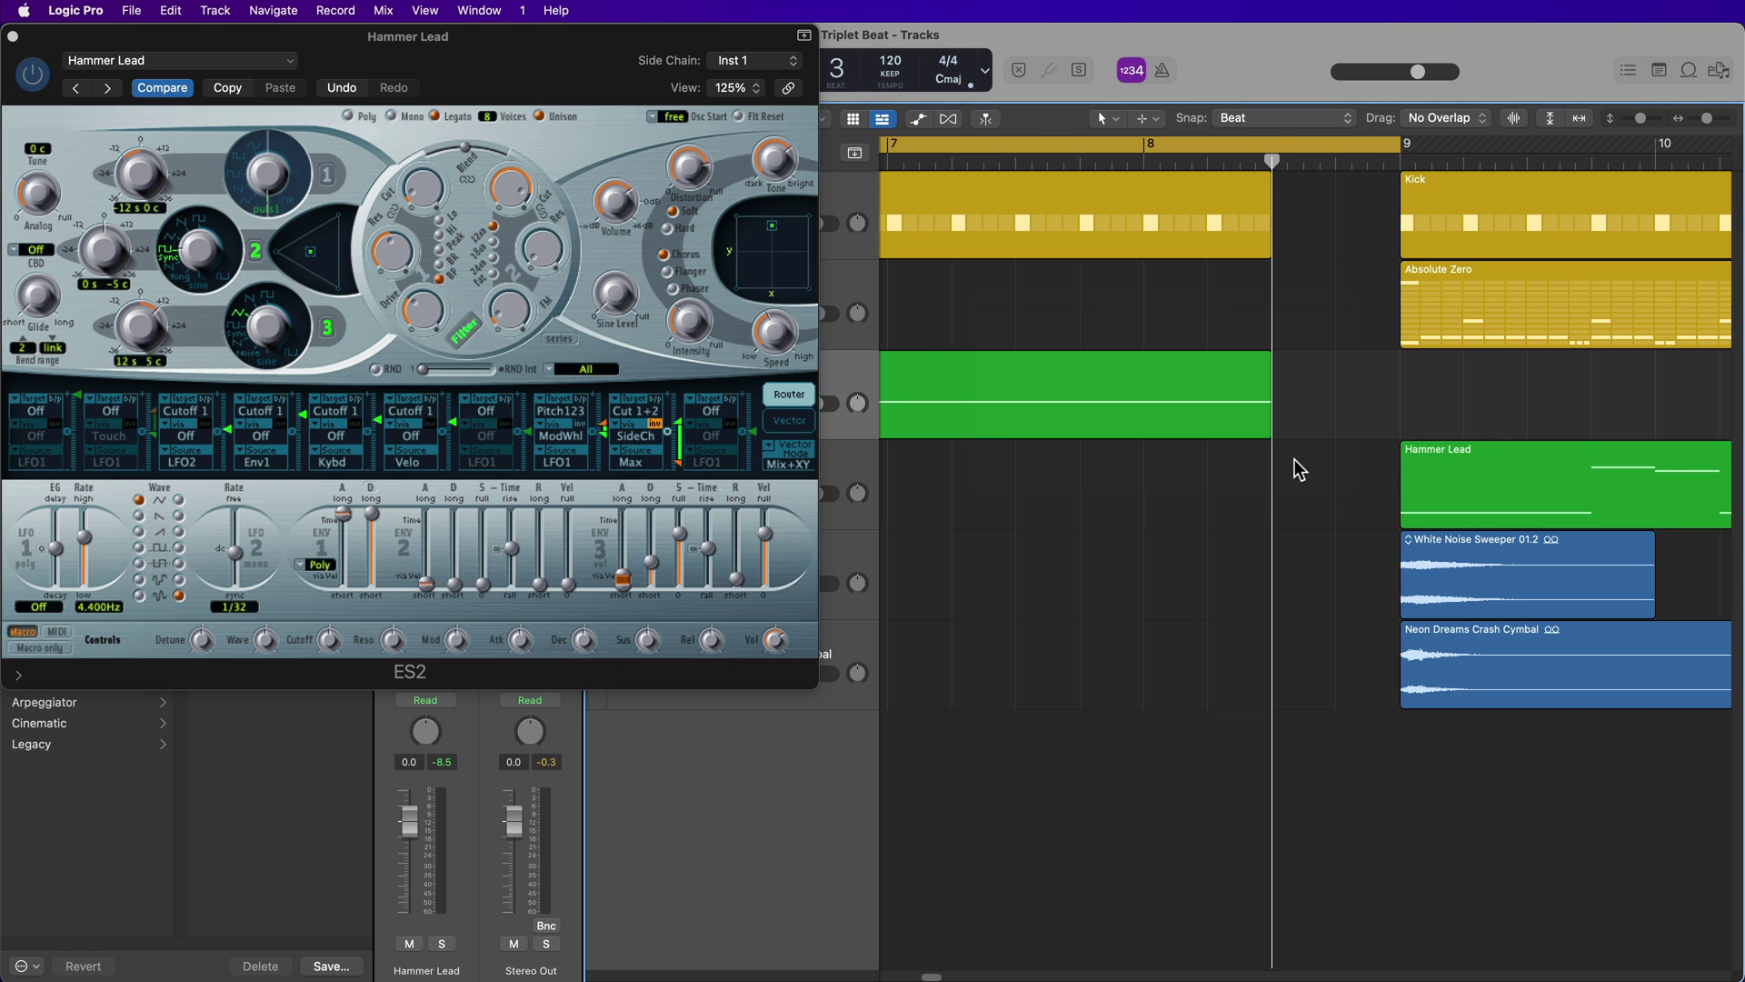
key(Return)
key(z)
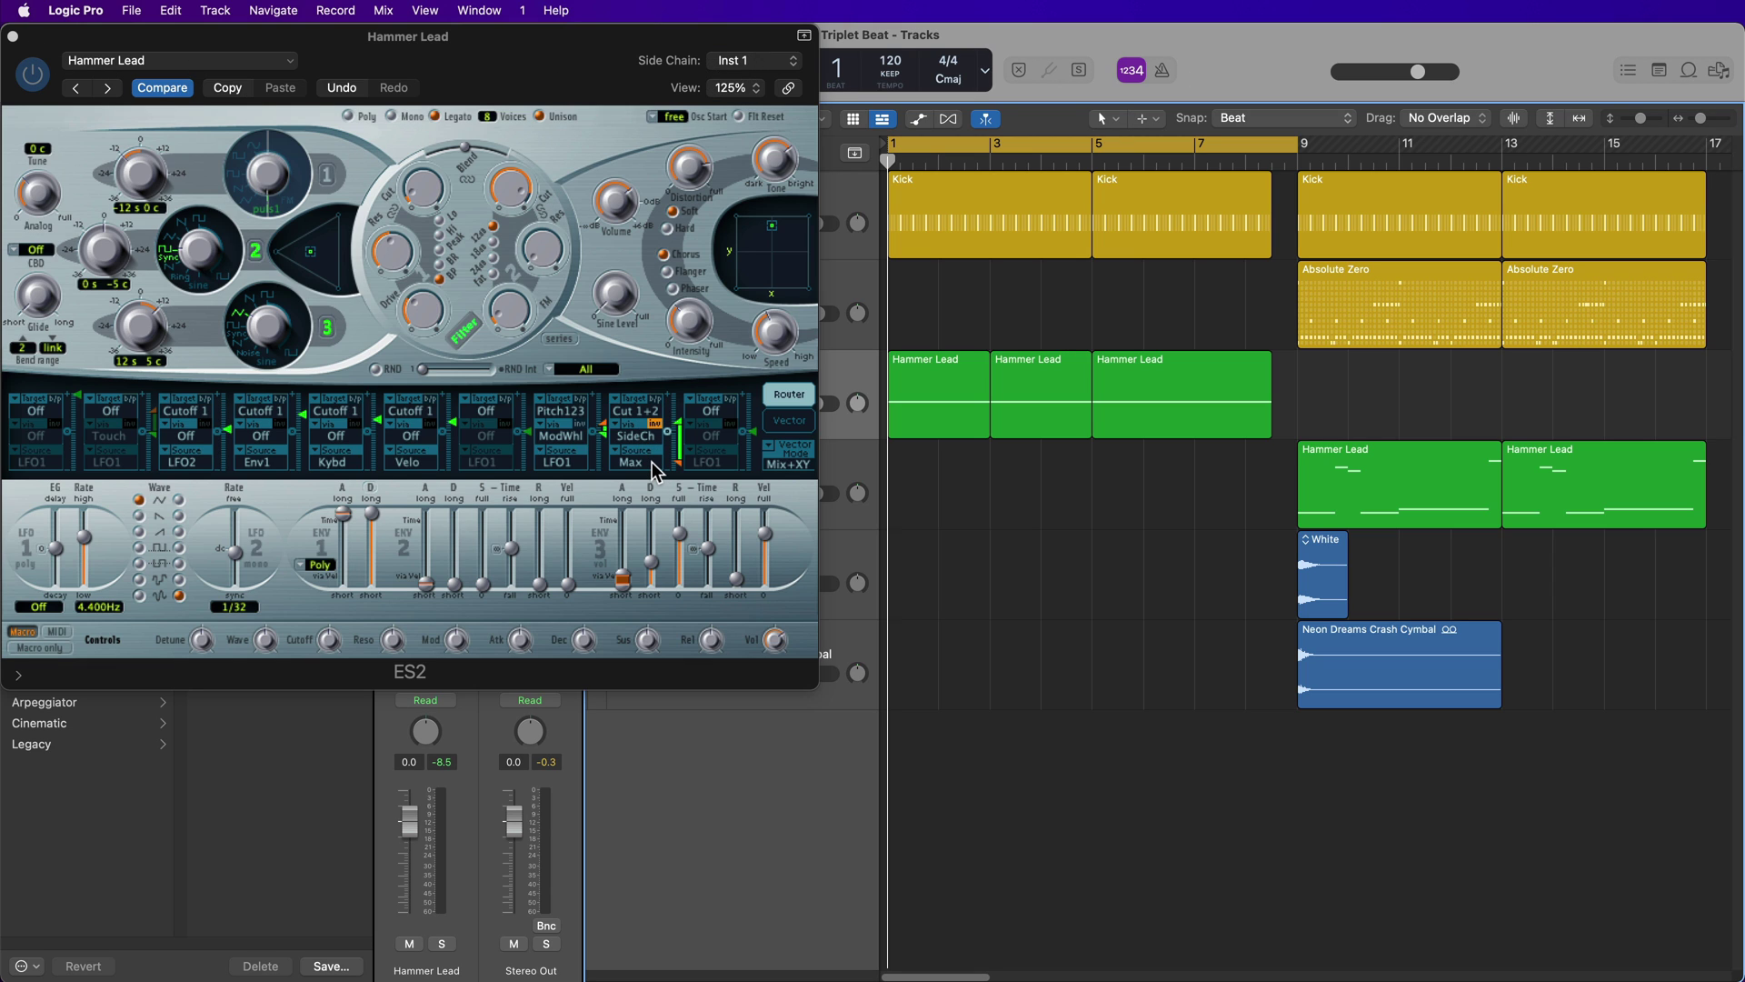
Step: Review the target, via and source options available for the Cut 1+2 modulation slot
click(644, 413)
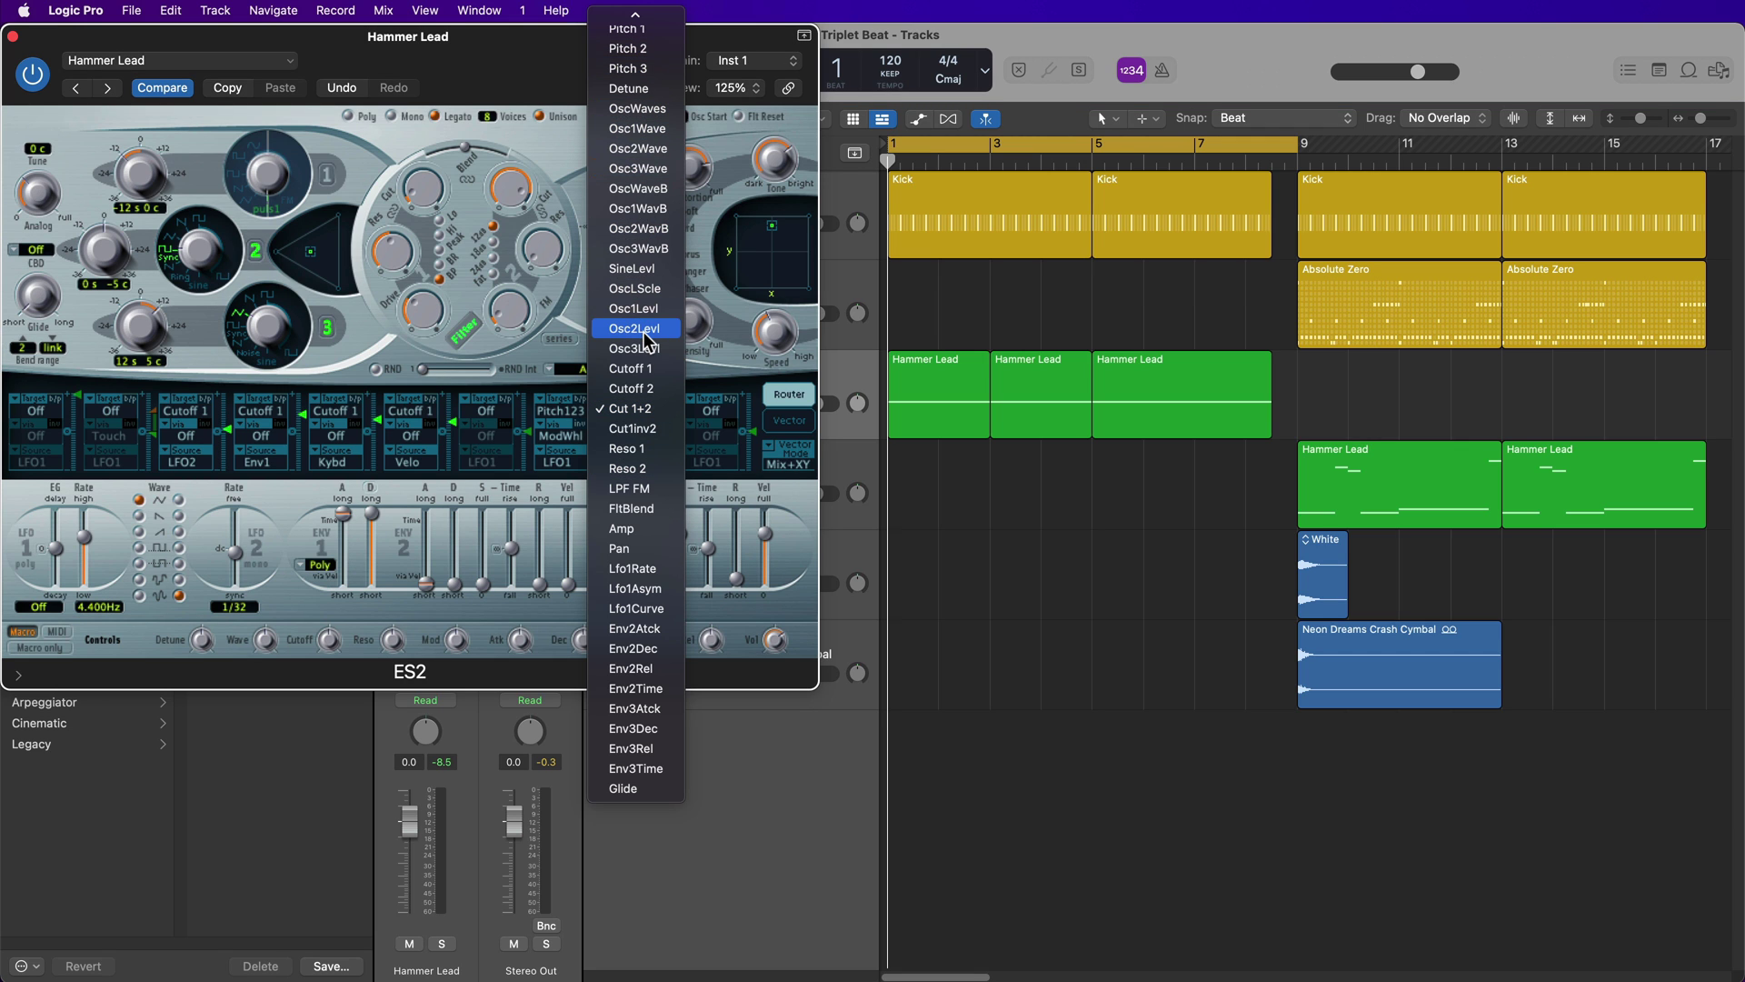
click(576, 314)
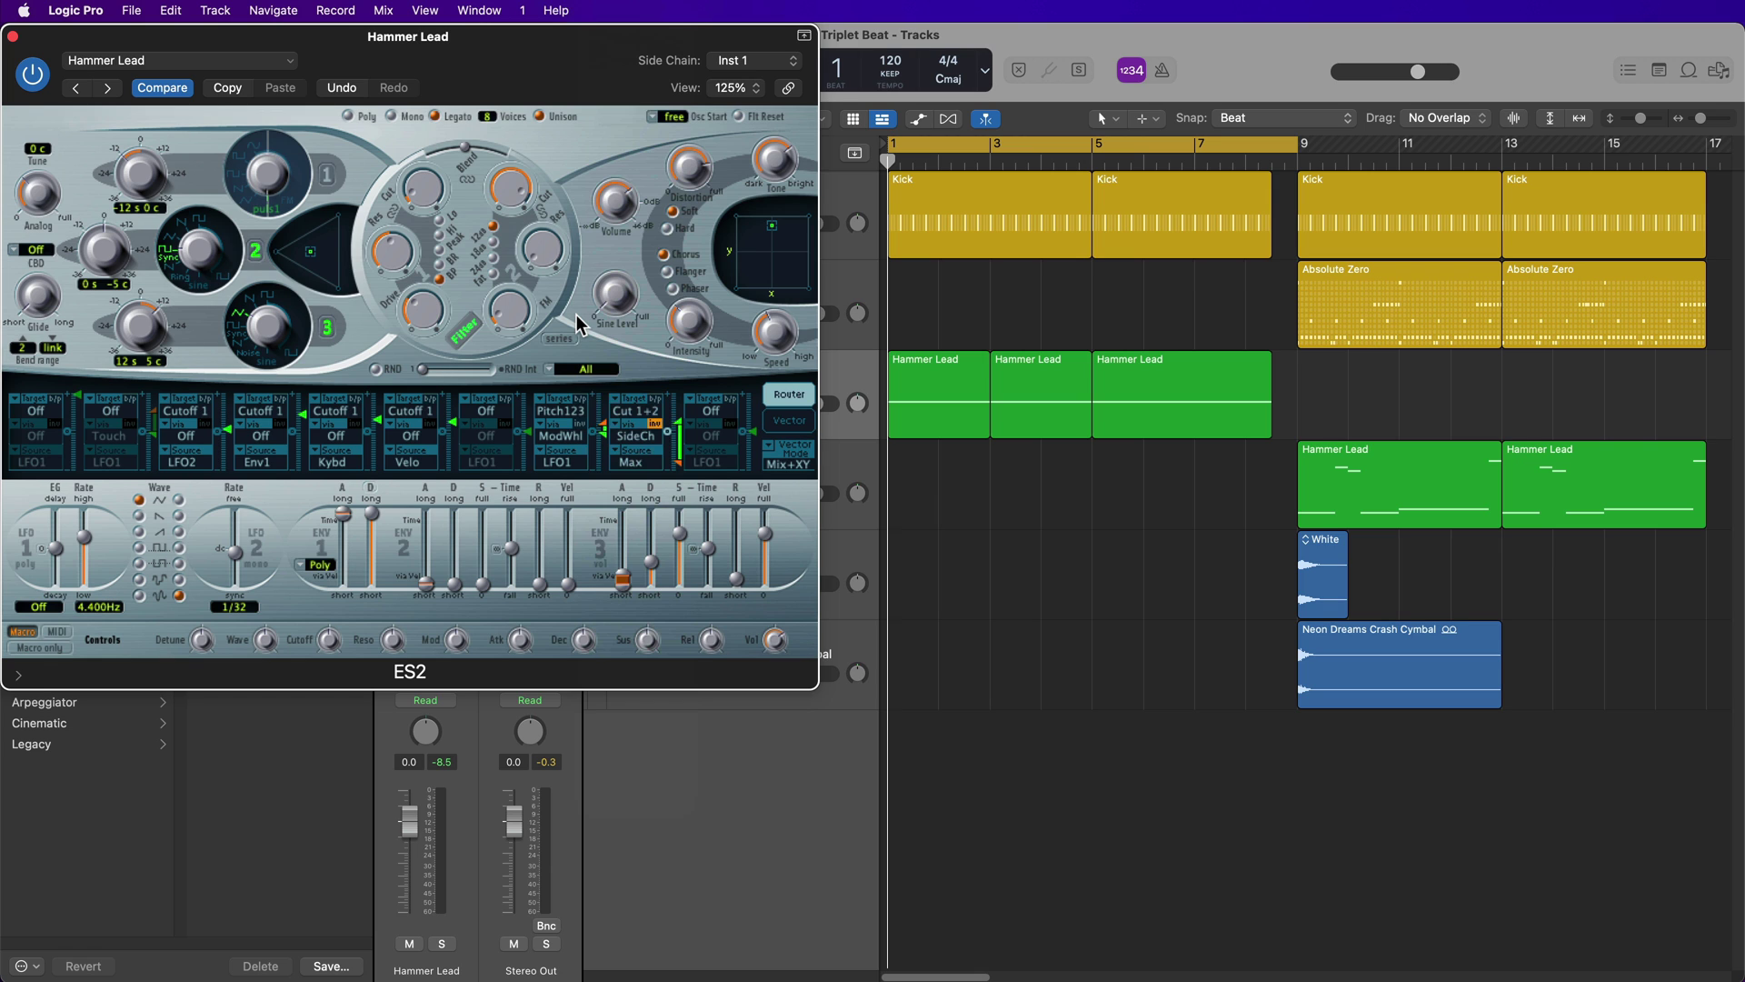
click(662, 418)
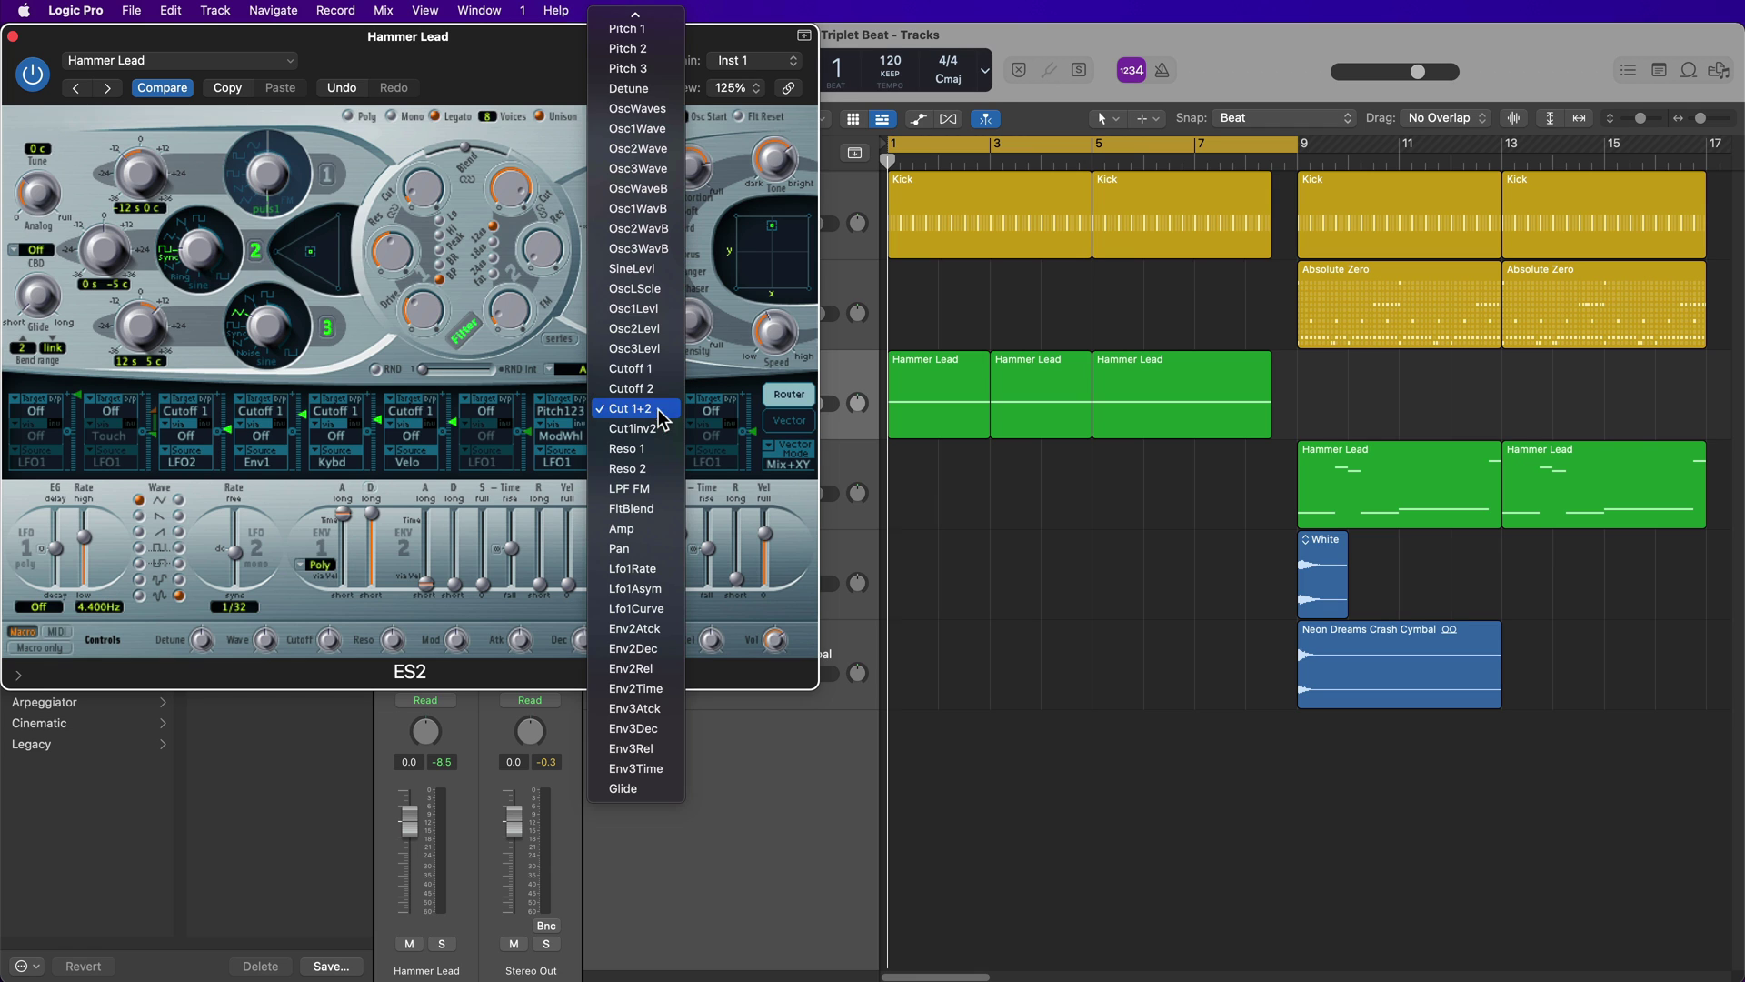
click(568, 323)
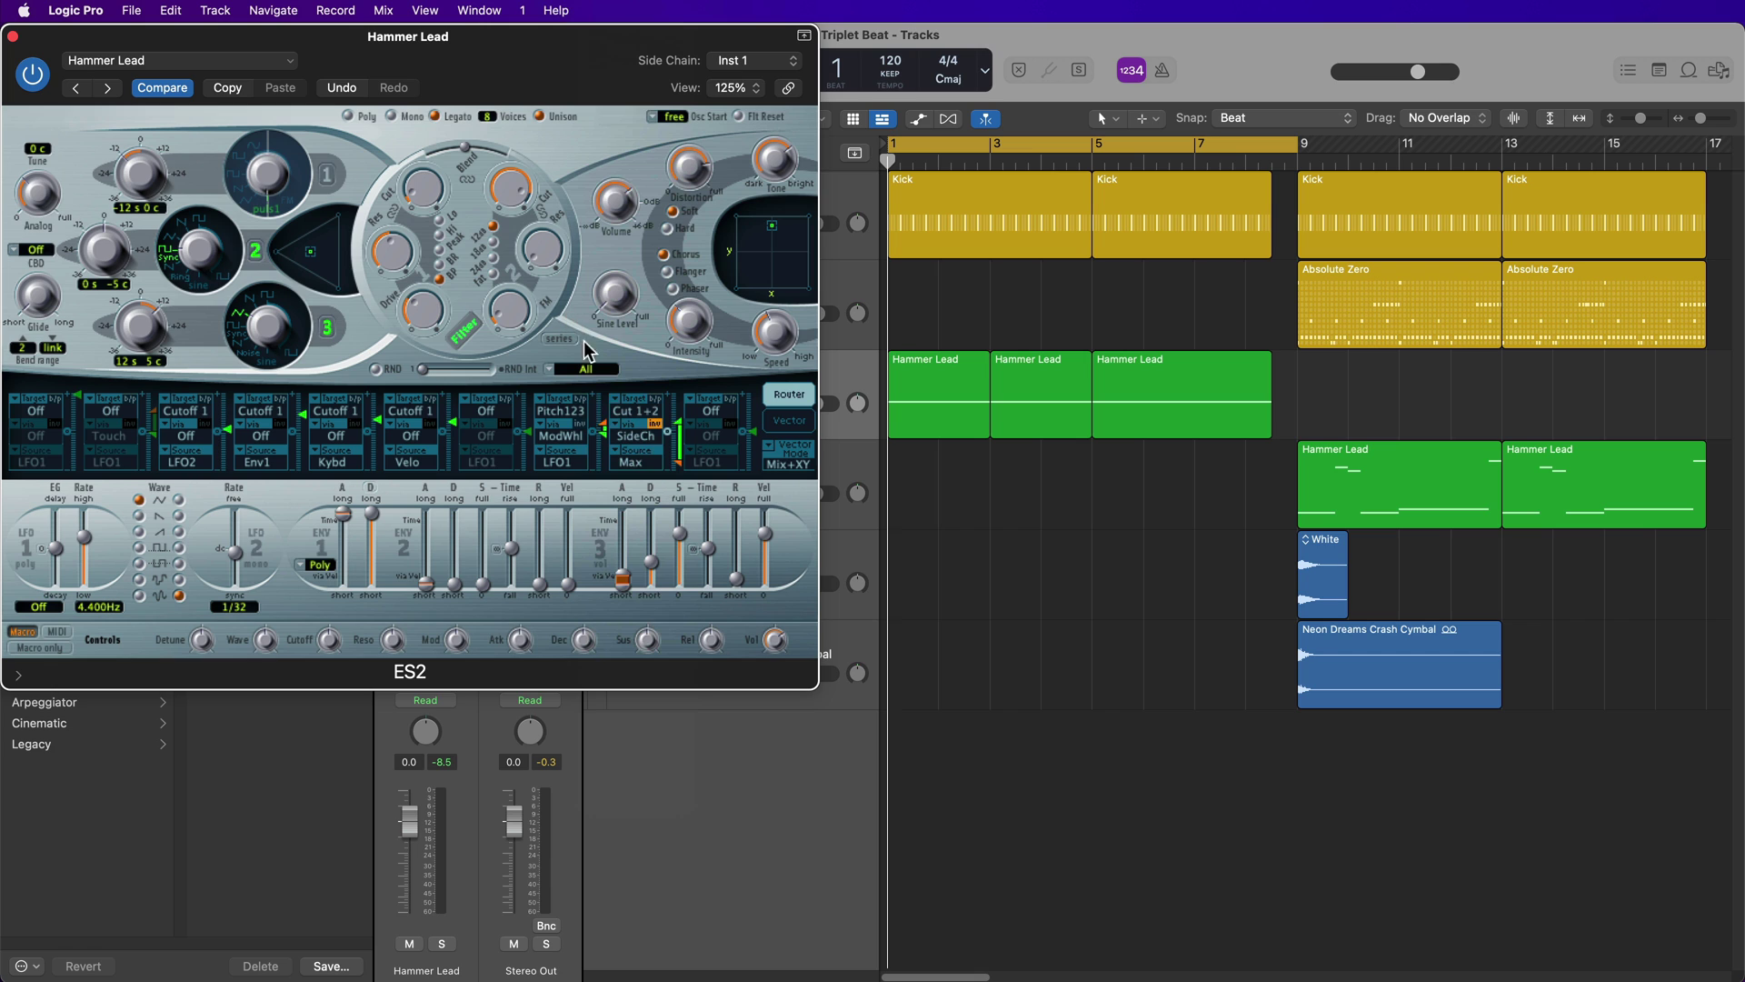
click(645, 448)
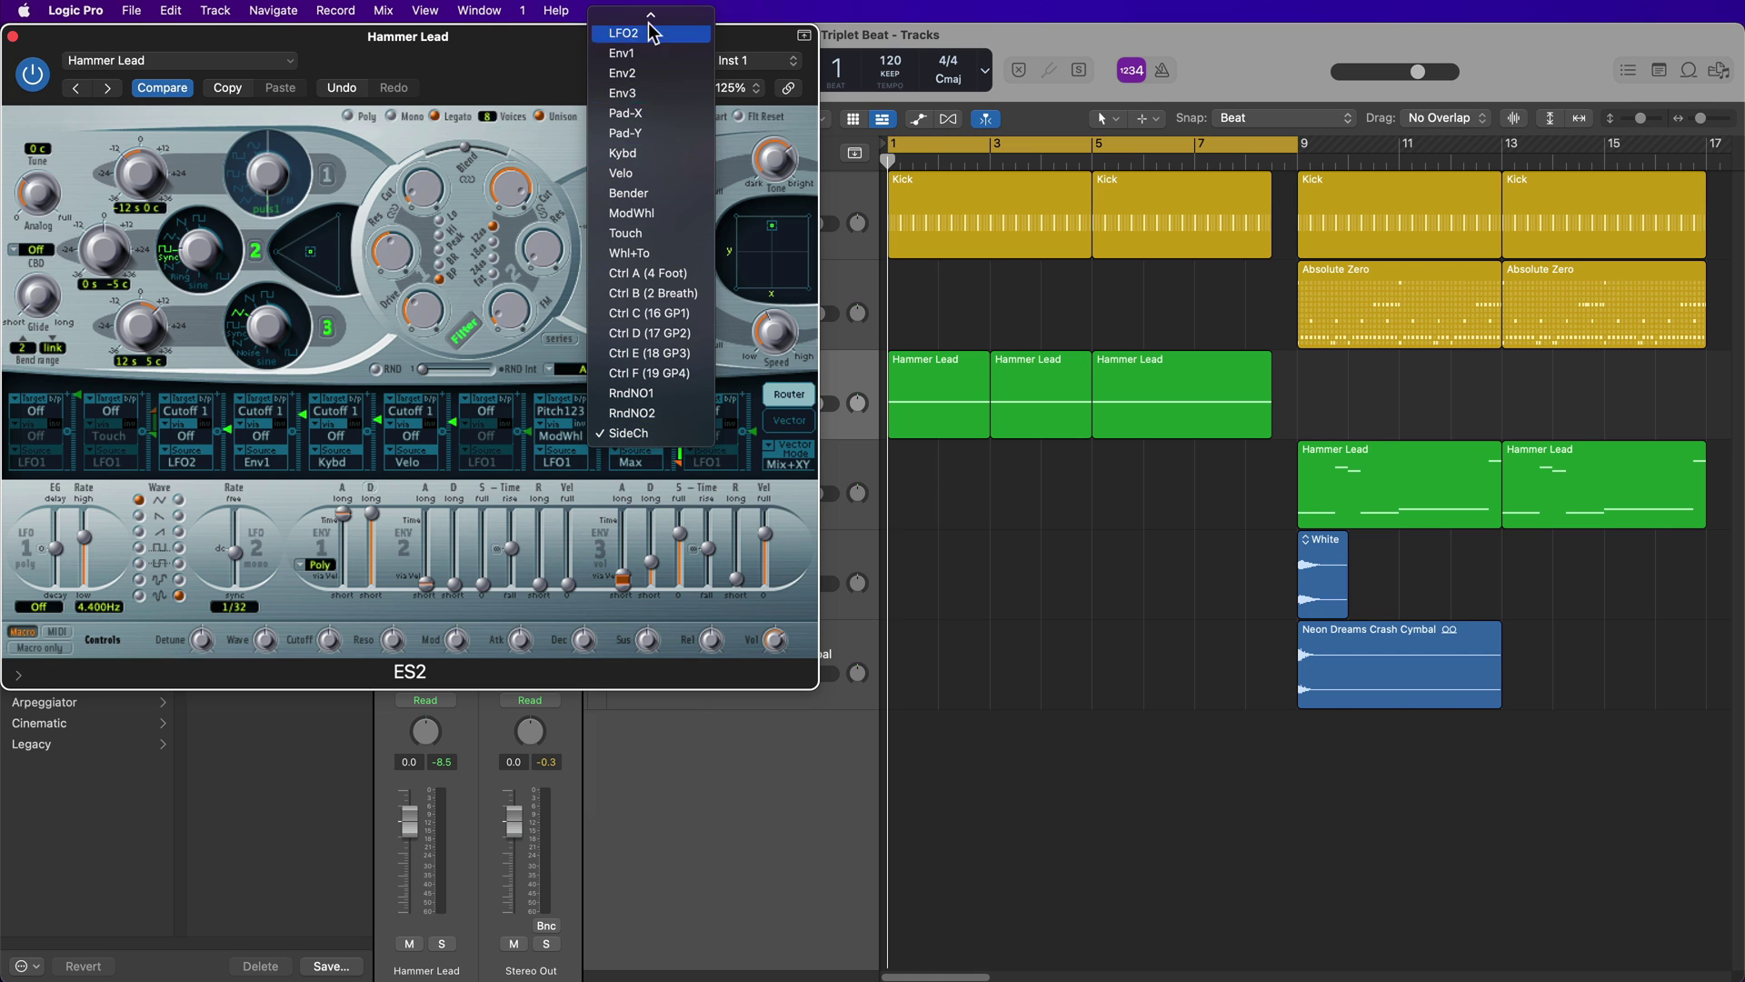
click(648, 460)
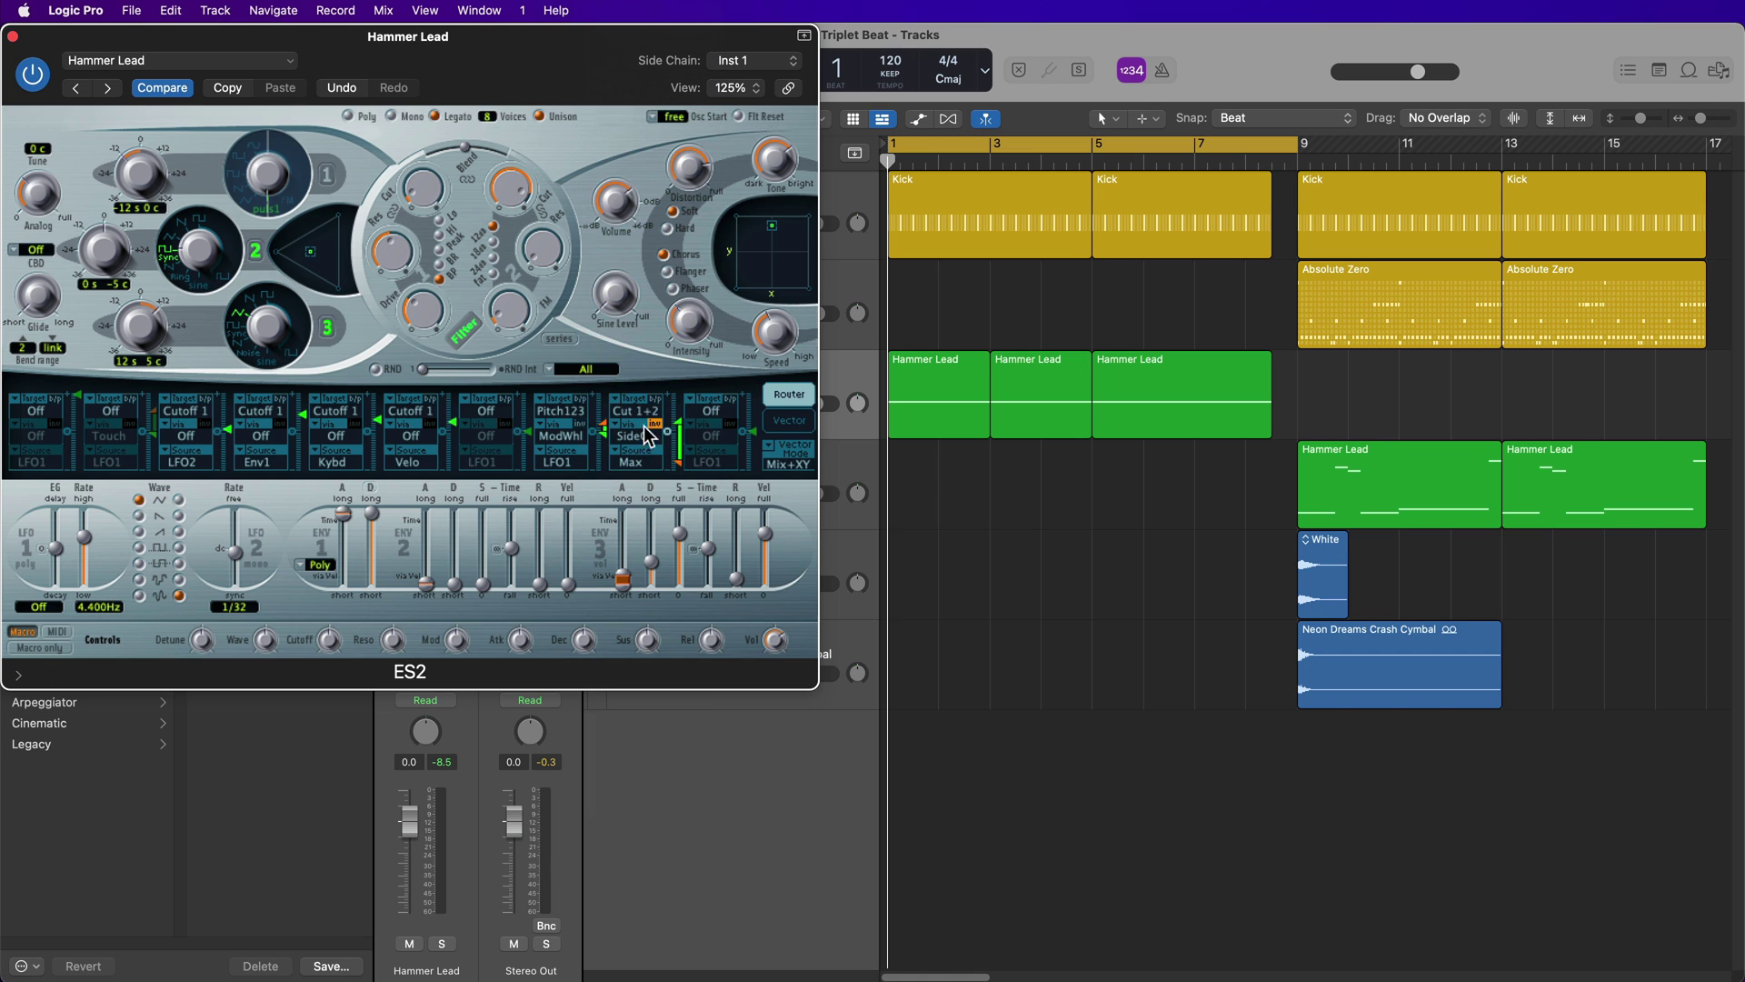
click(648, 470)
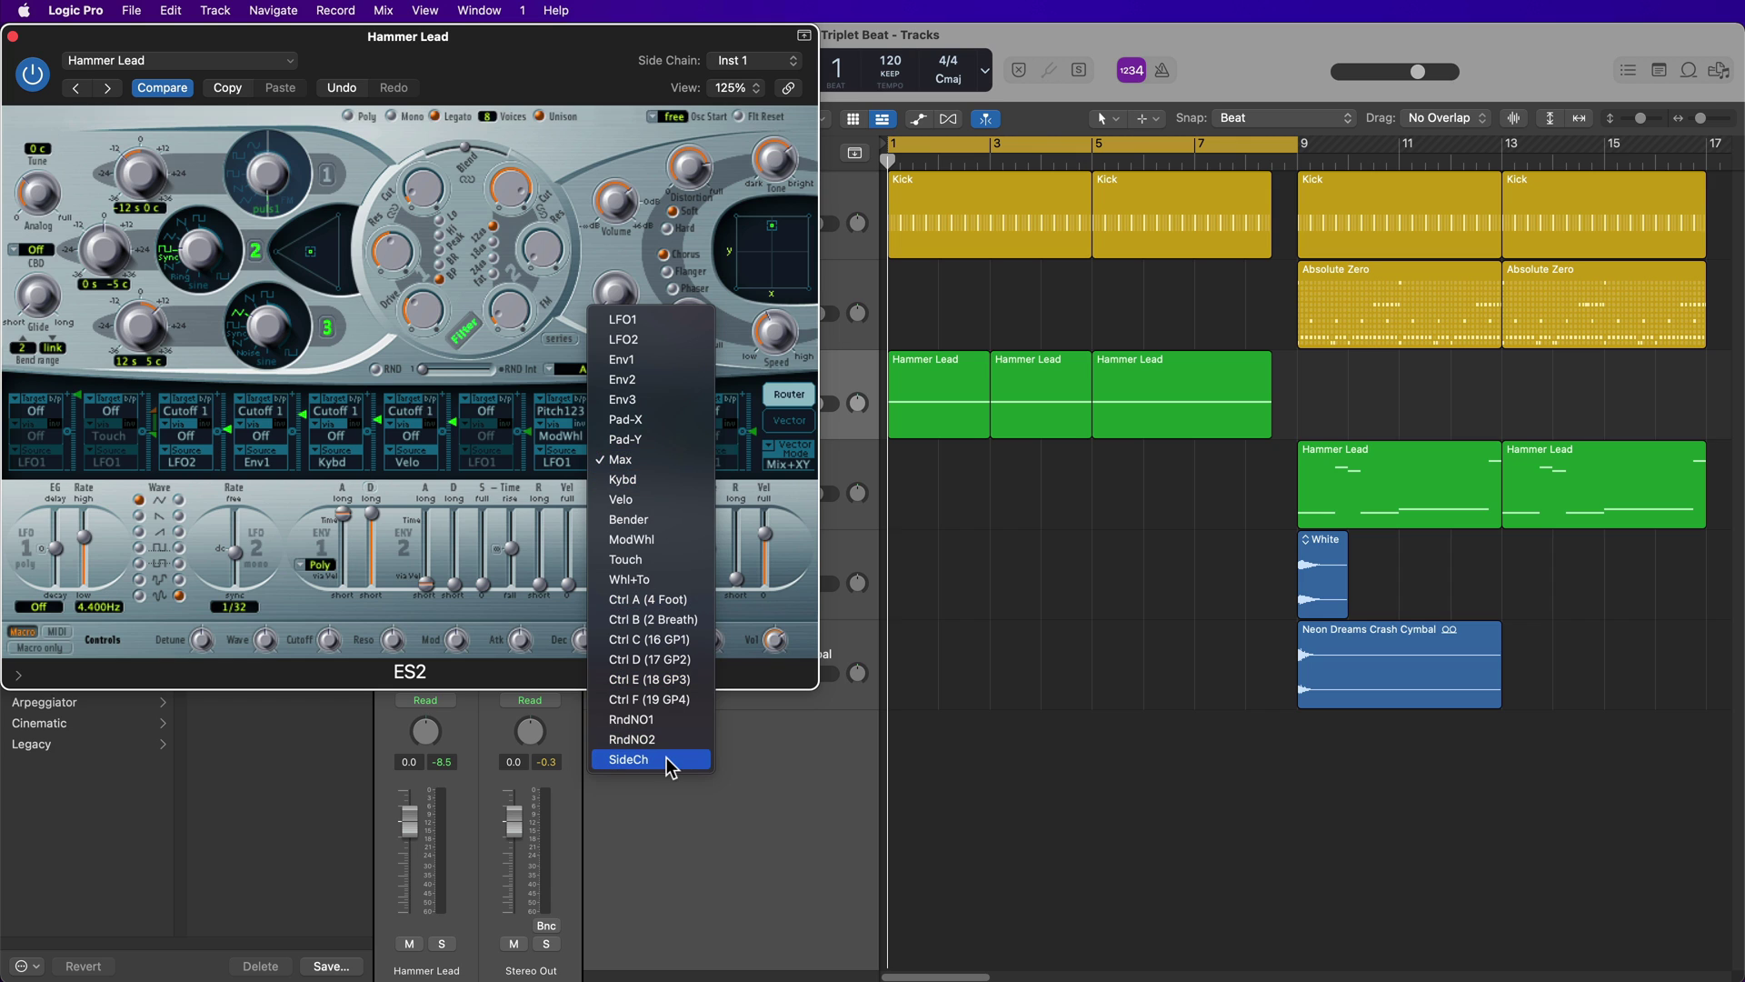
click(576, 494)
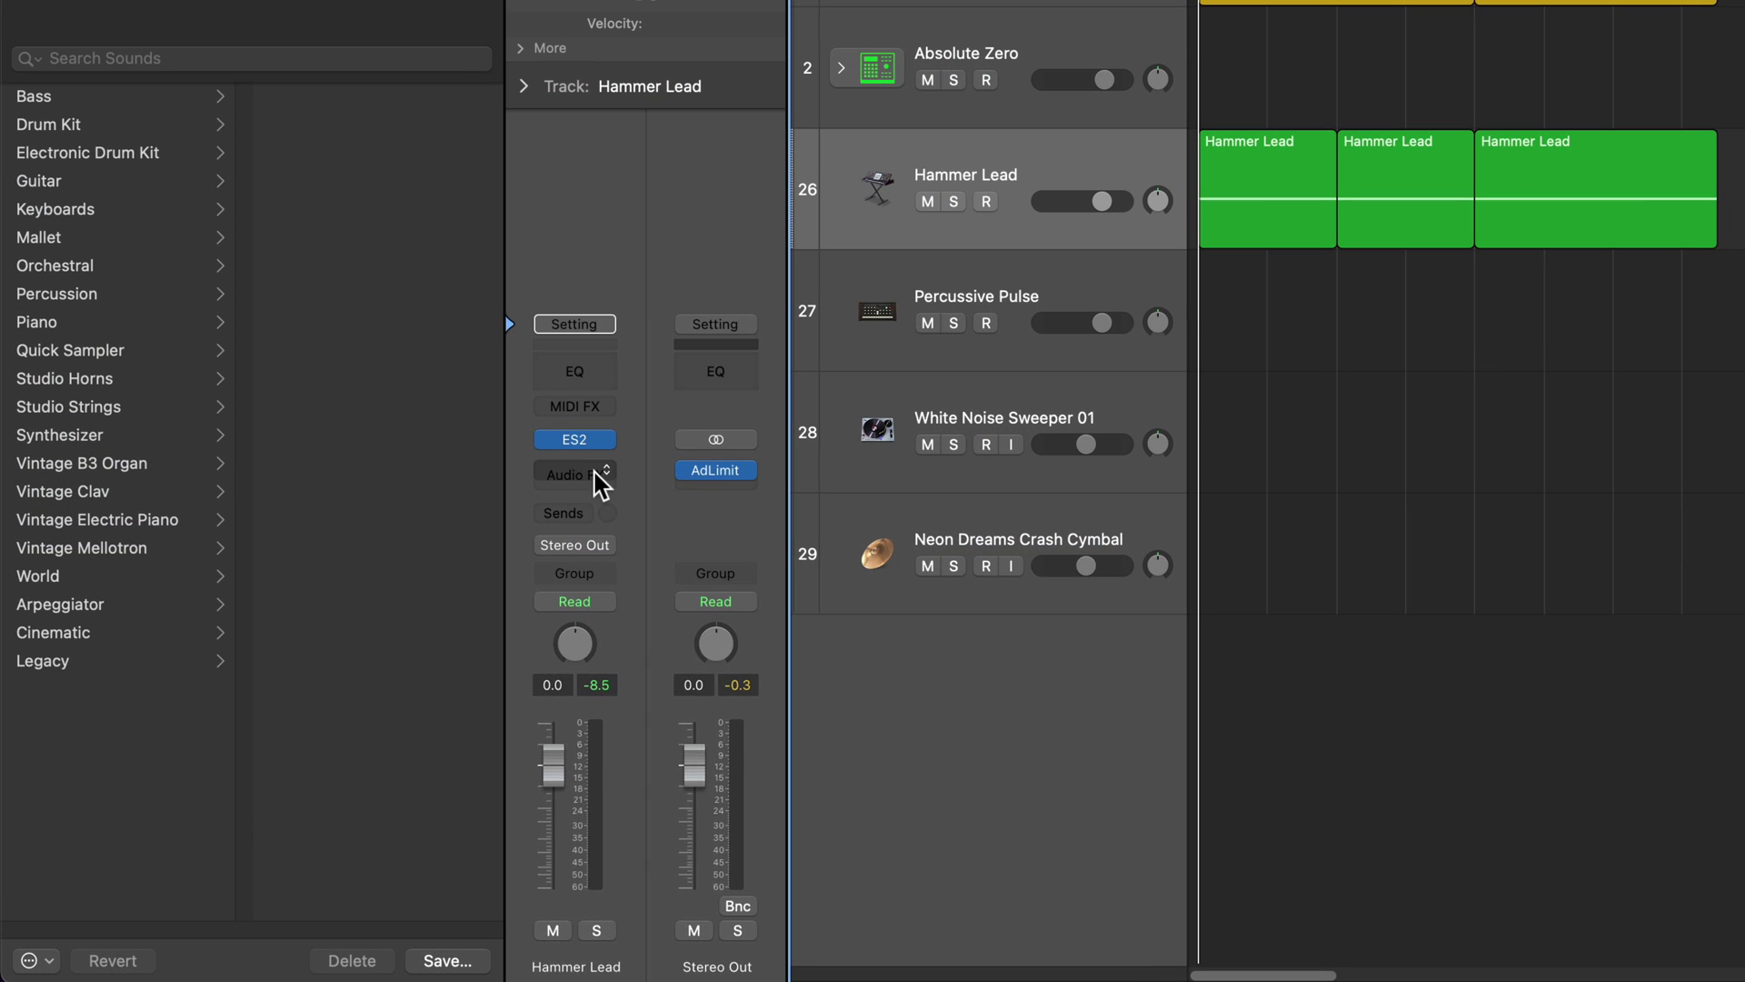
Step: Insert a Tremolo audio effect below ES2 on the Hammer Lead channel strip and reposition its window
click(532, 555)
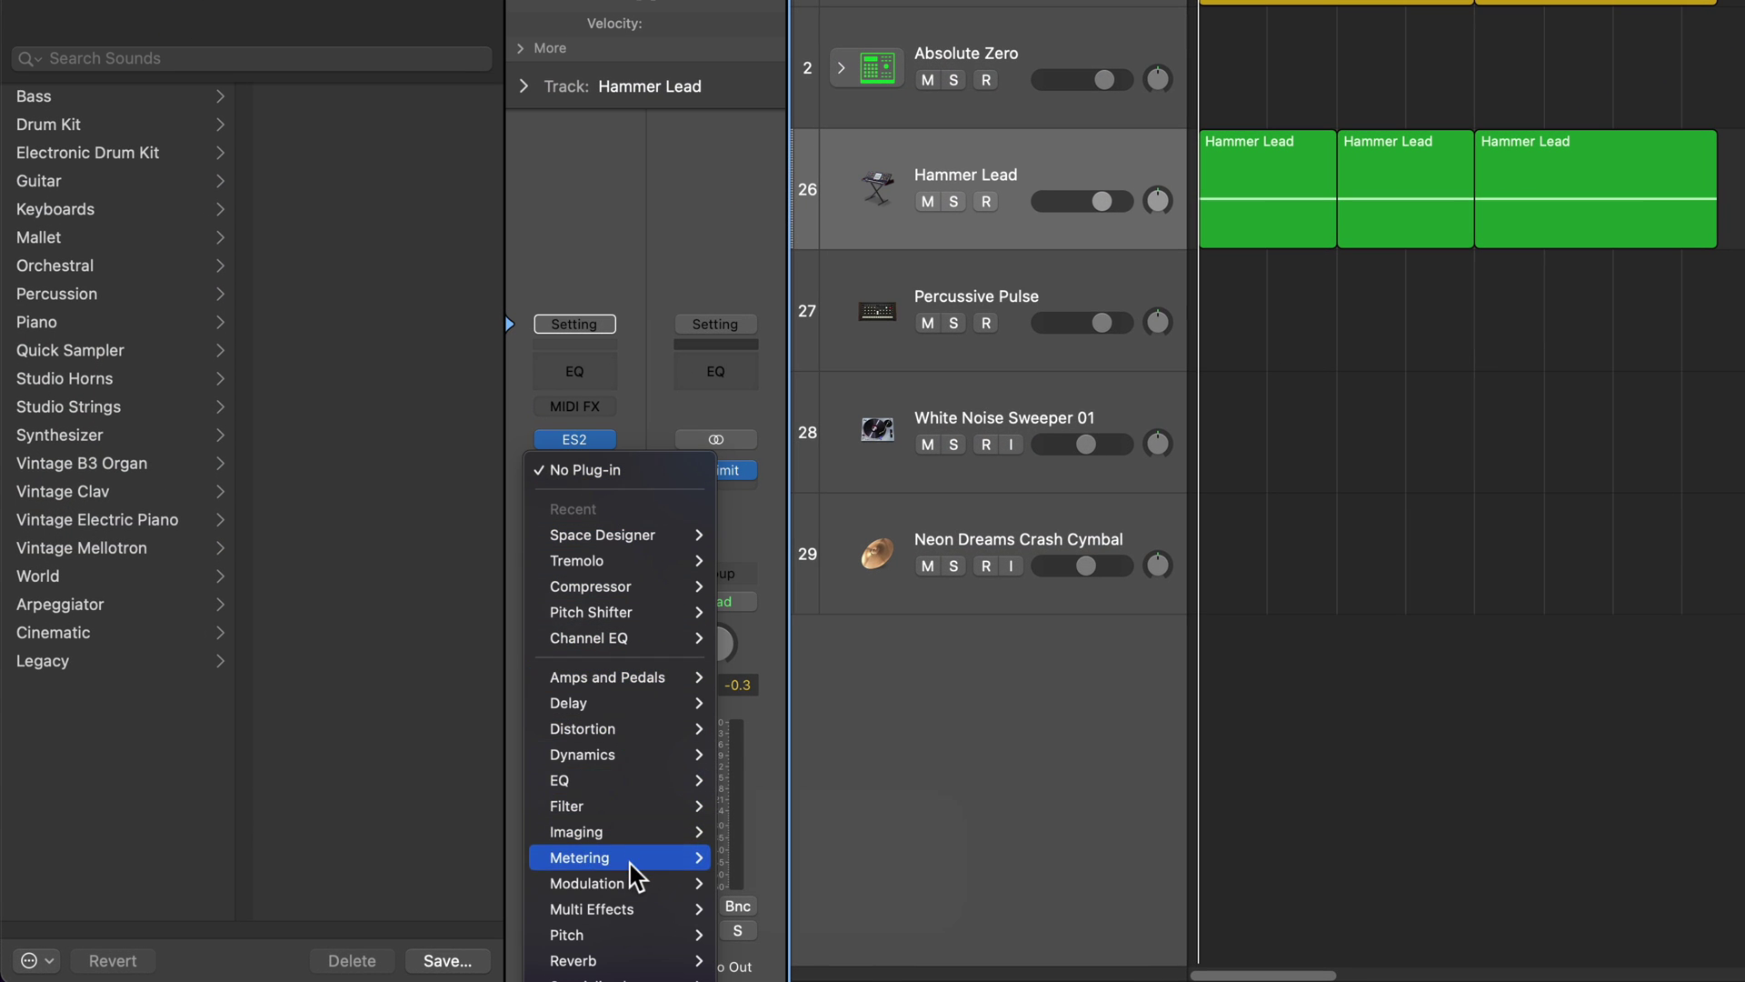
mouse_move(636, 886)
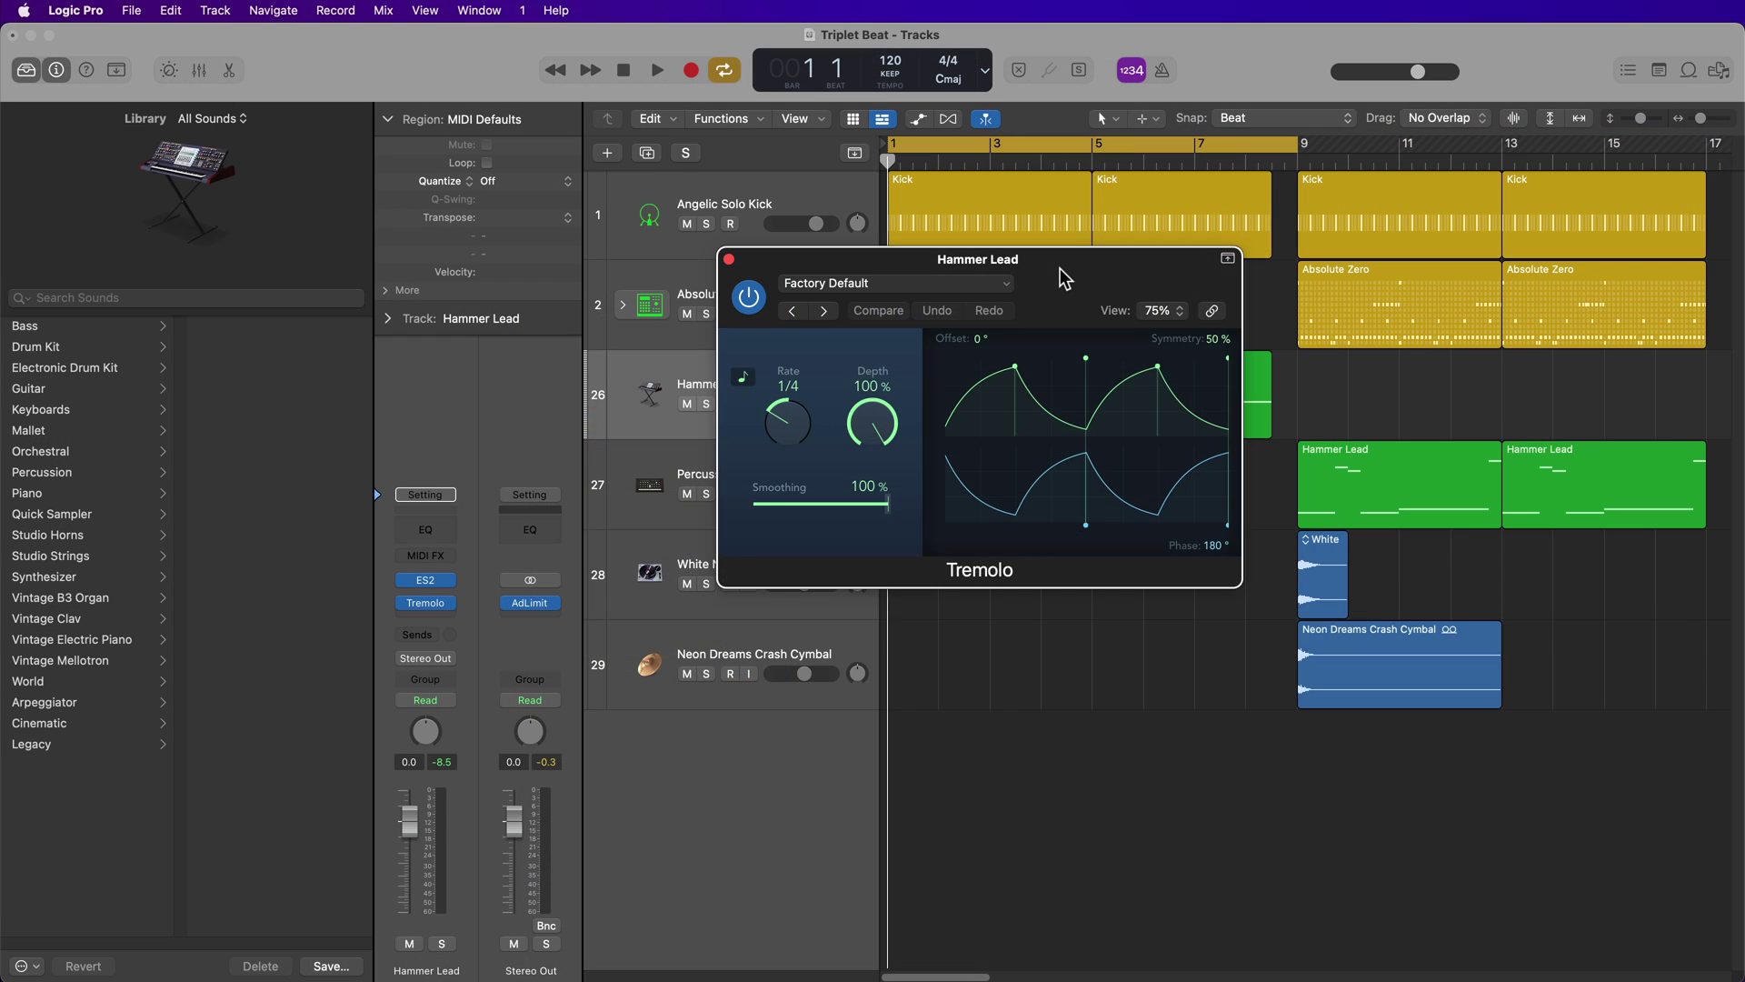
drag(1064, 278, 1057, 578)
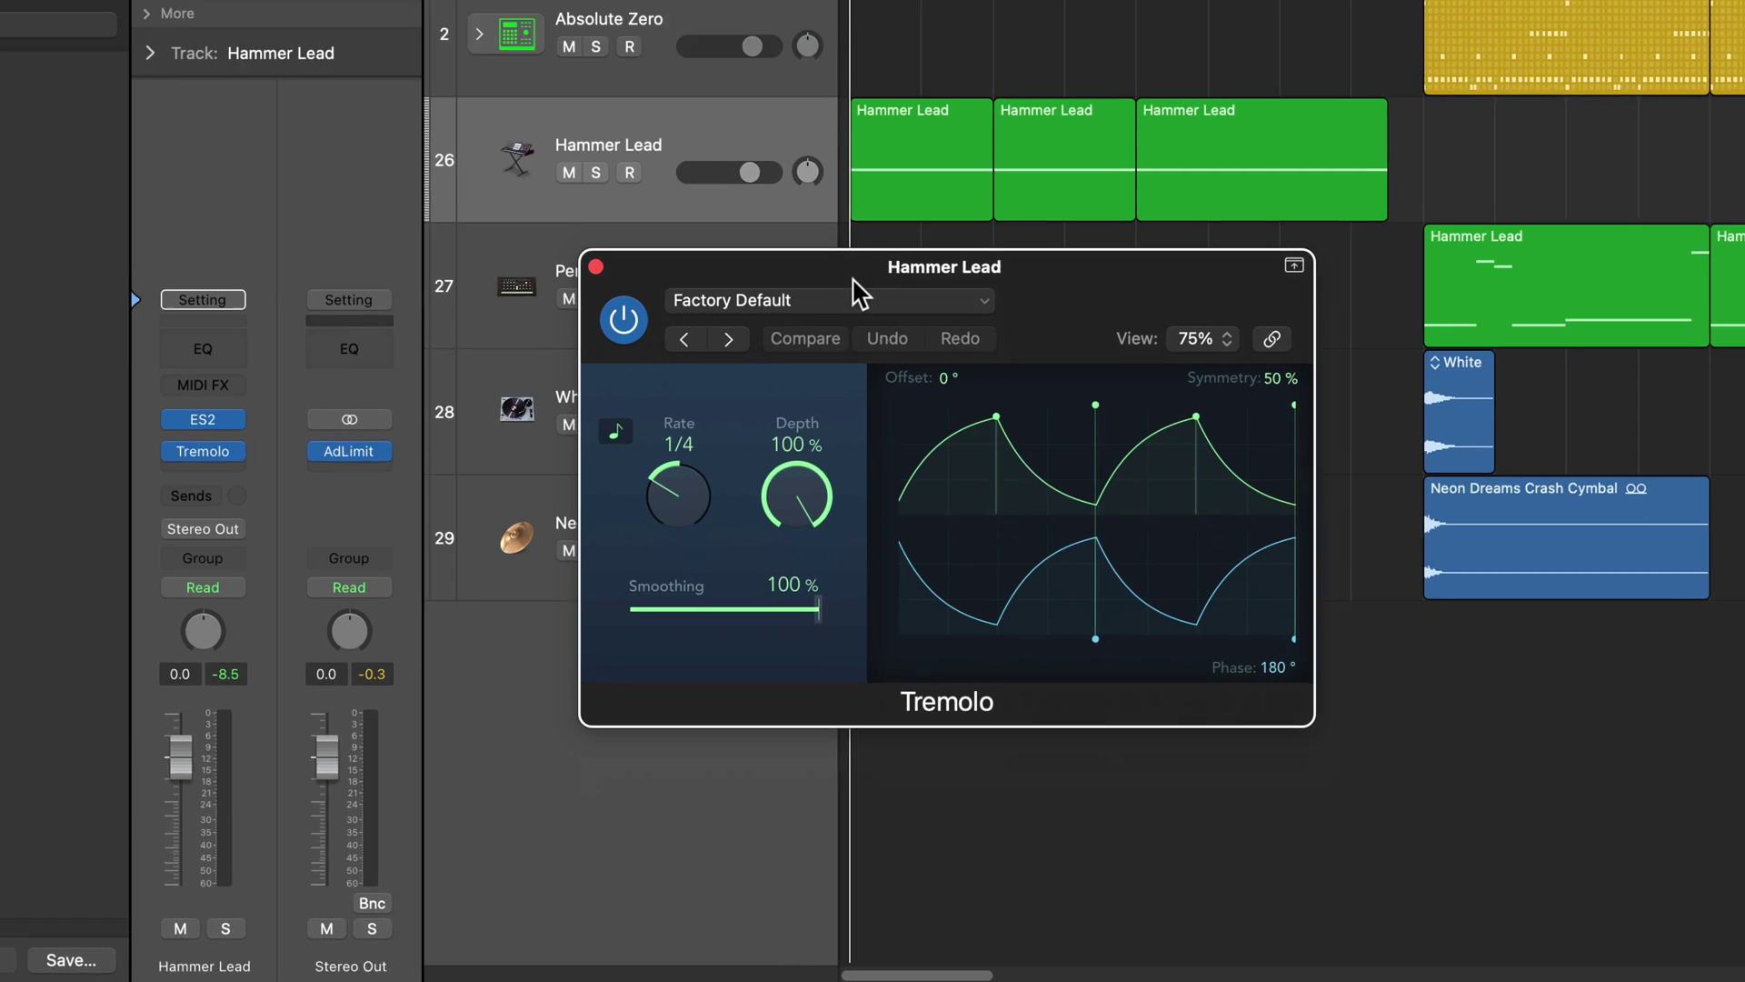
Step: Load the Mono Tremolo preset and switch the tremolo rate to tempo sync
click(906, 578)
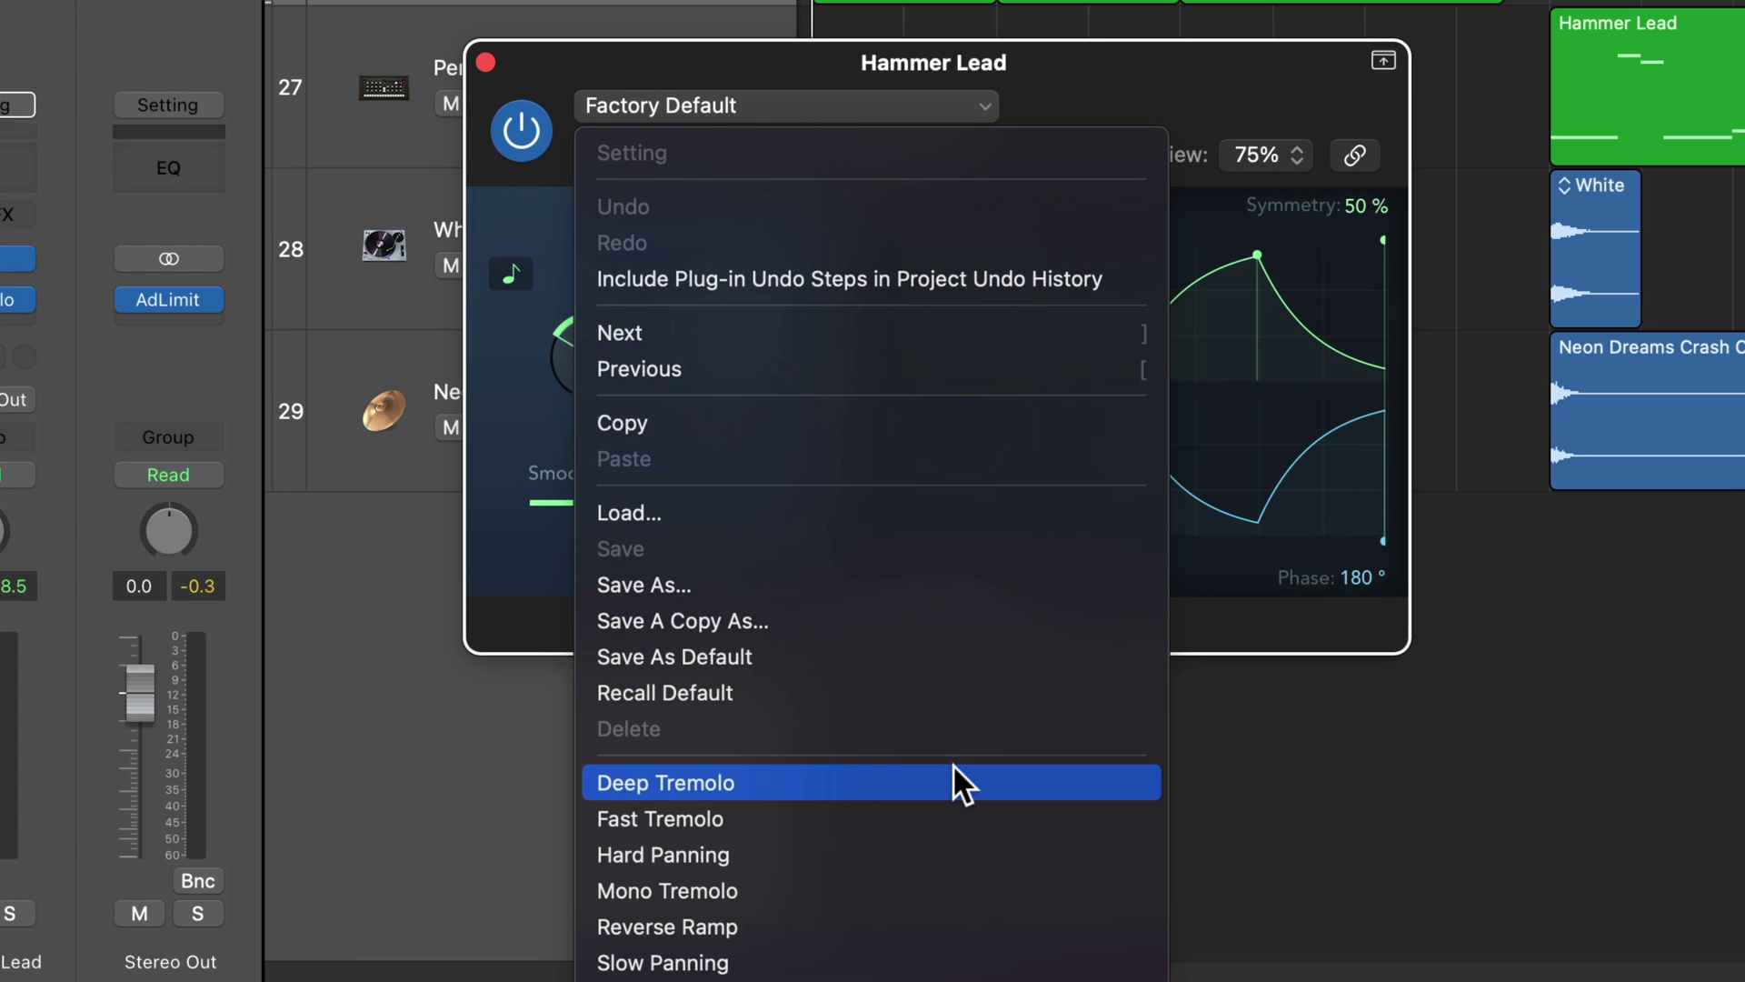
click(937, 890)
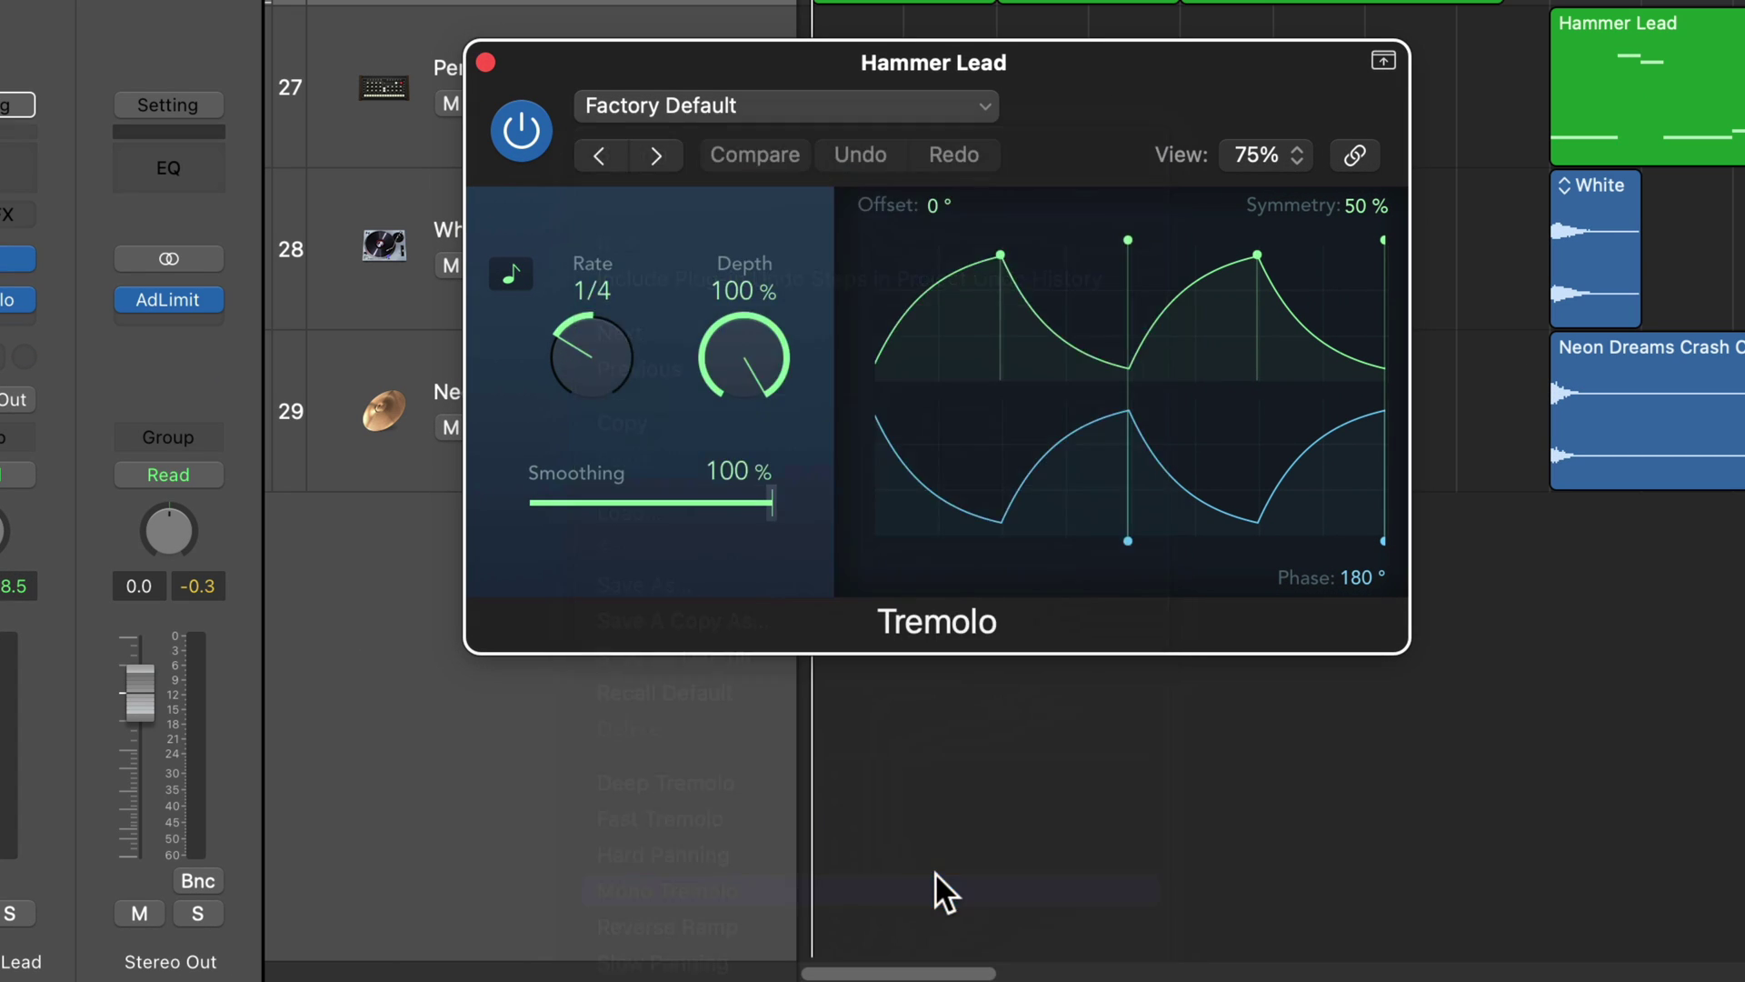
drag(1020, 75, 1045, 249)
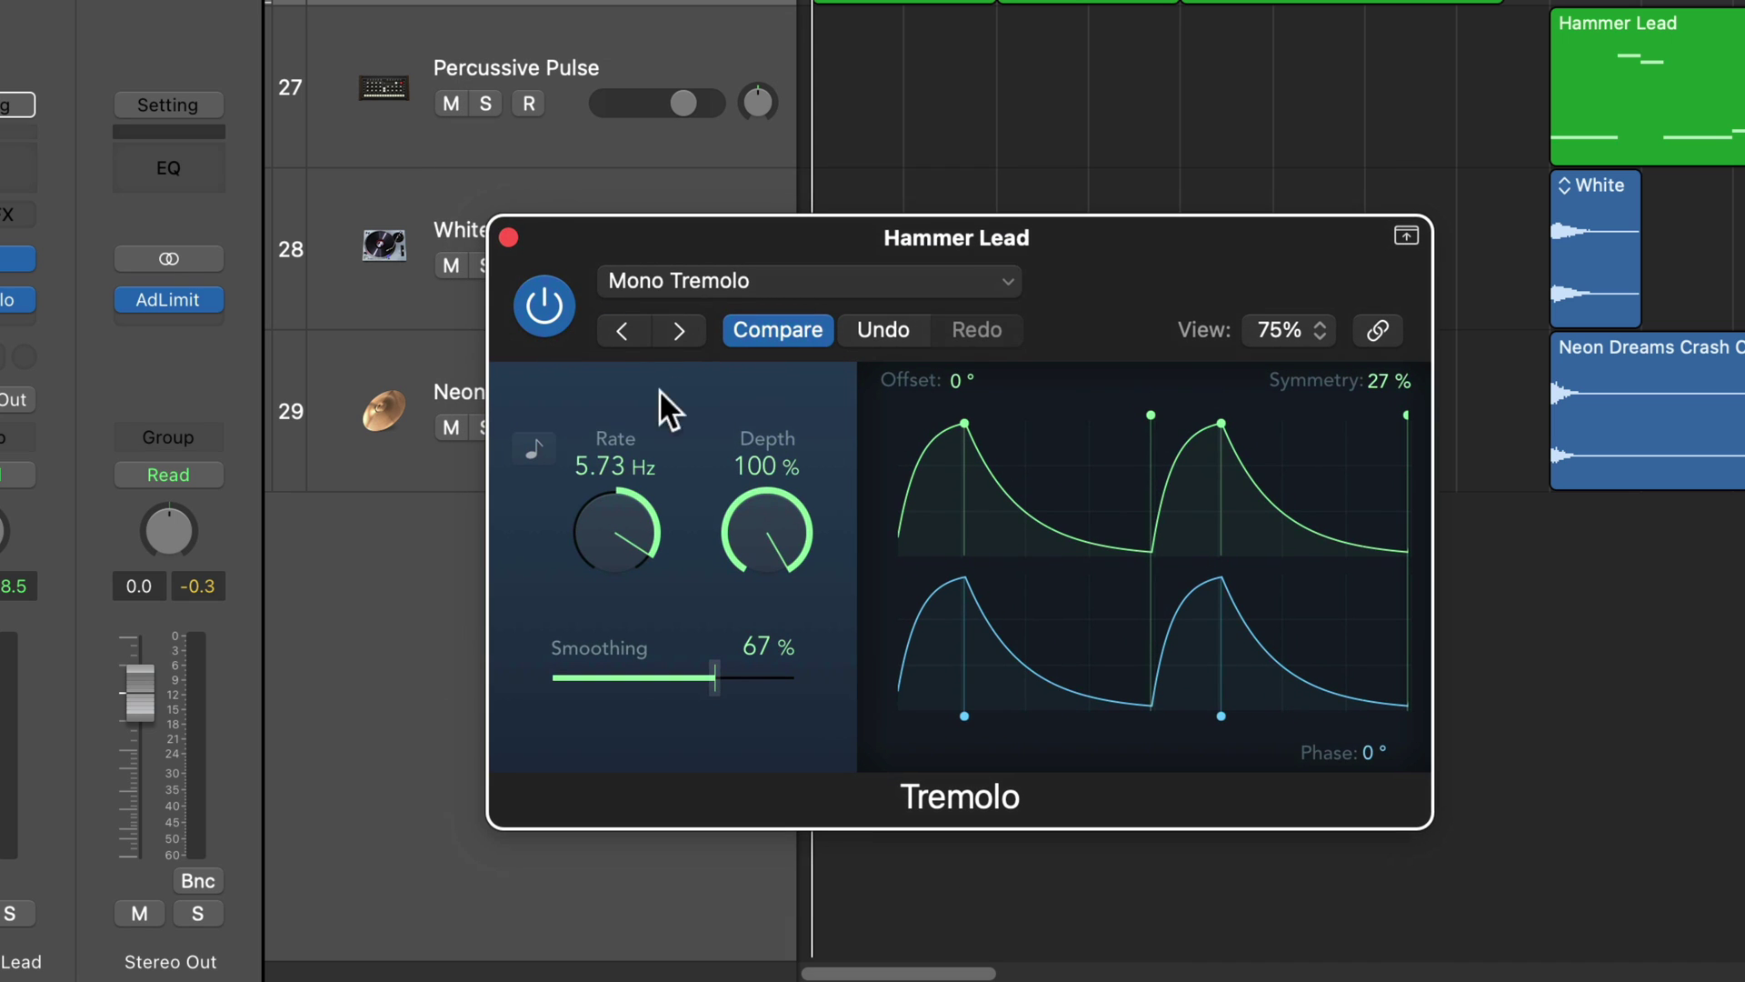
click(536, 448)
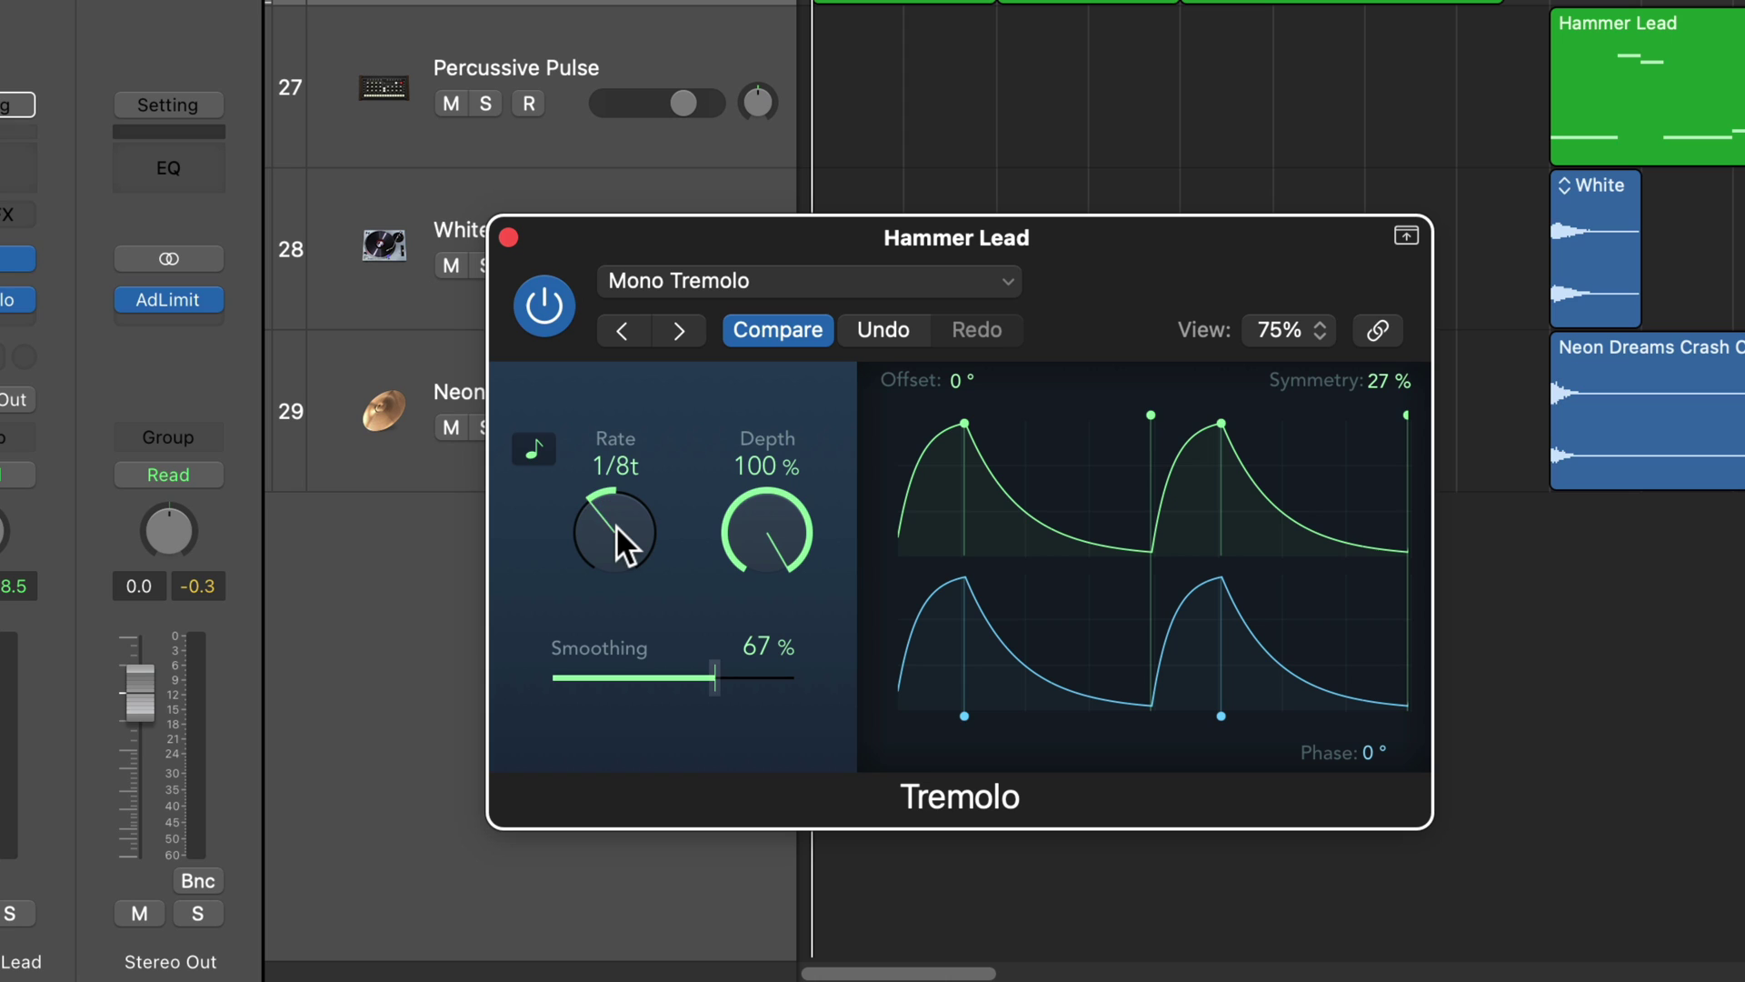
Step: Shape the Hammer Lead tremolo with a 1/8t rate, 44% smoothing, 34% symmetry and 100% depth
mouse_move(614, 525)
mouse_down()
mouse_move(605, 559)
mouse_move(598, 531)
mouse_up()
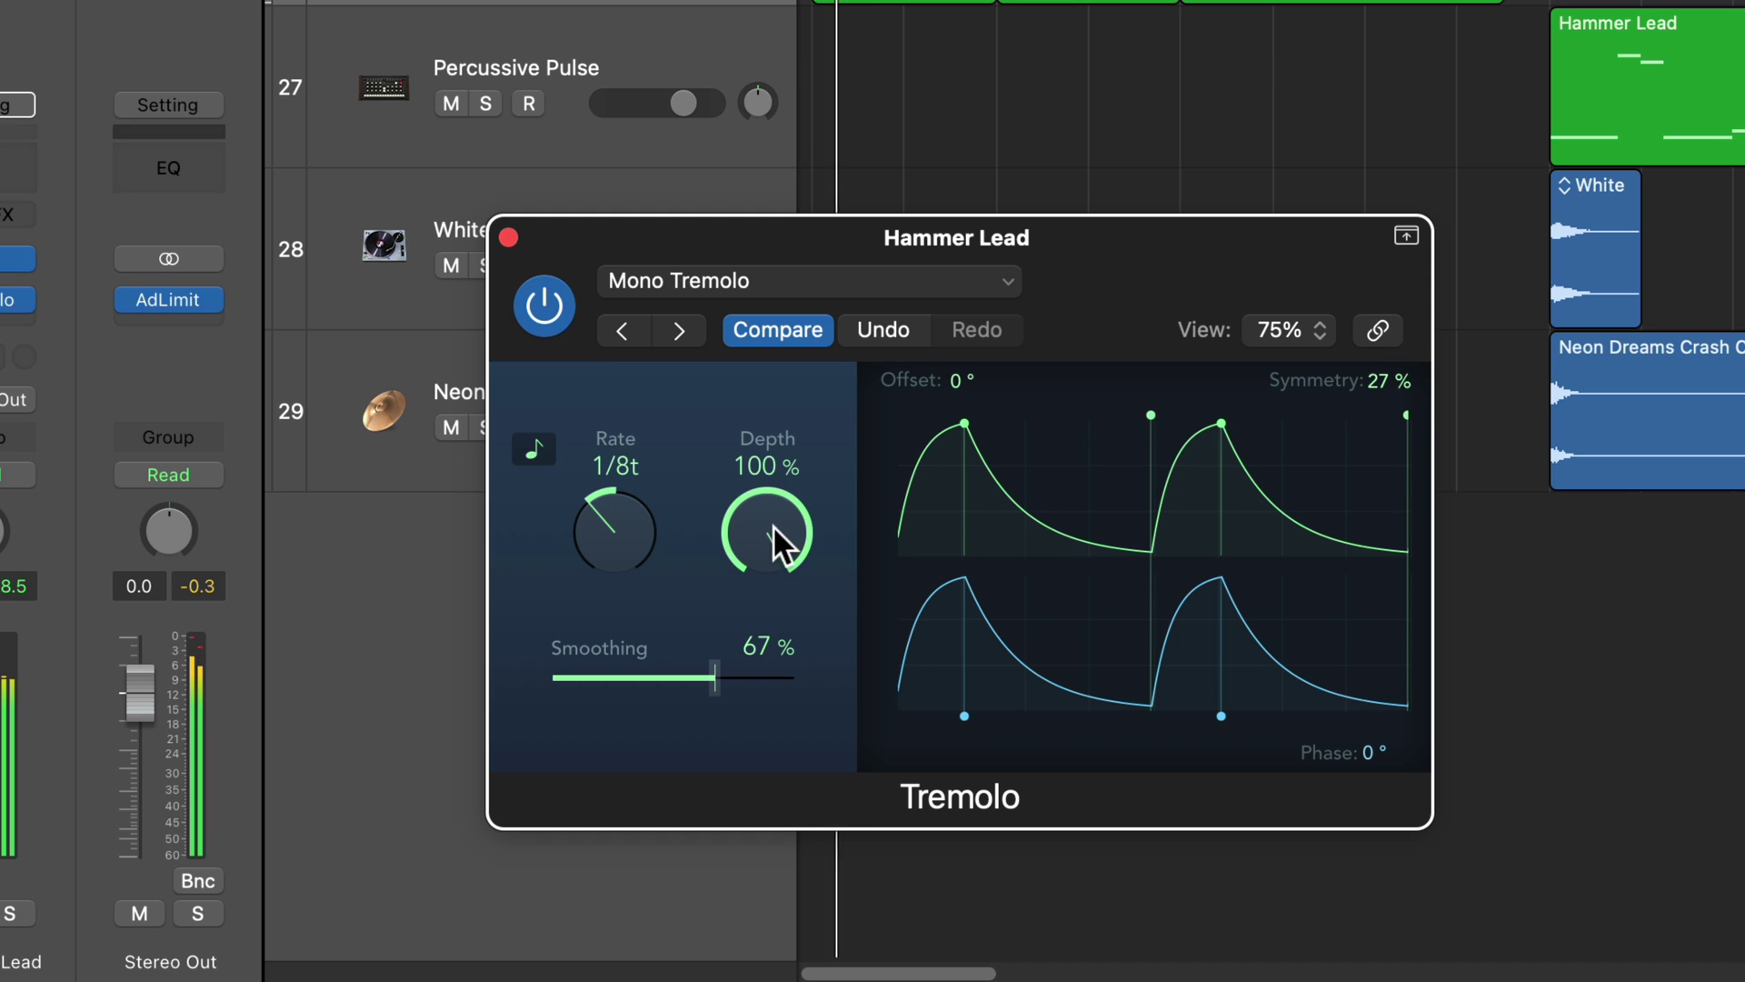
drag(775, 536, 749, 593)
drag(713, 674, 657, 694)
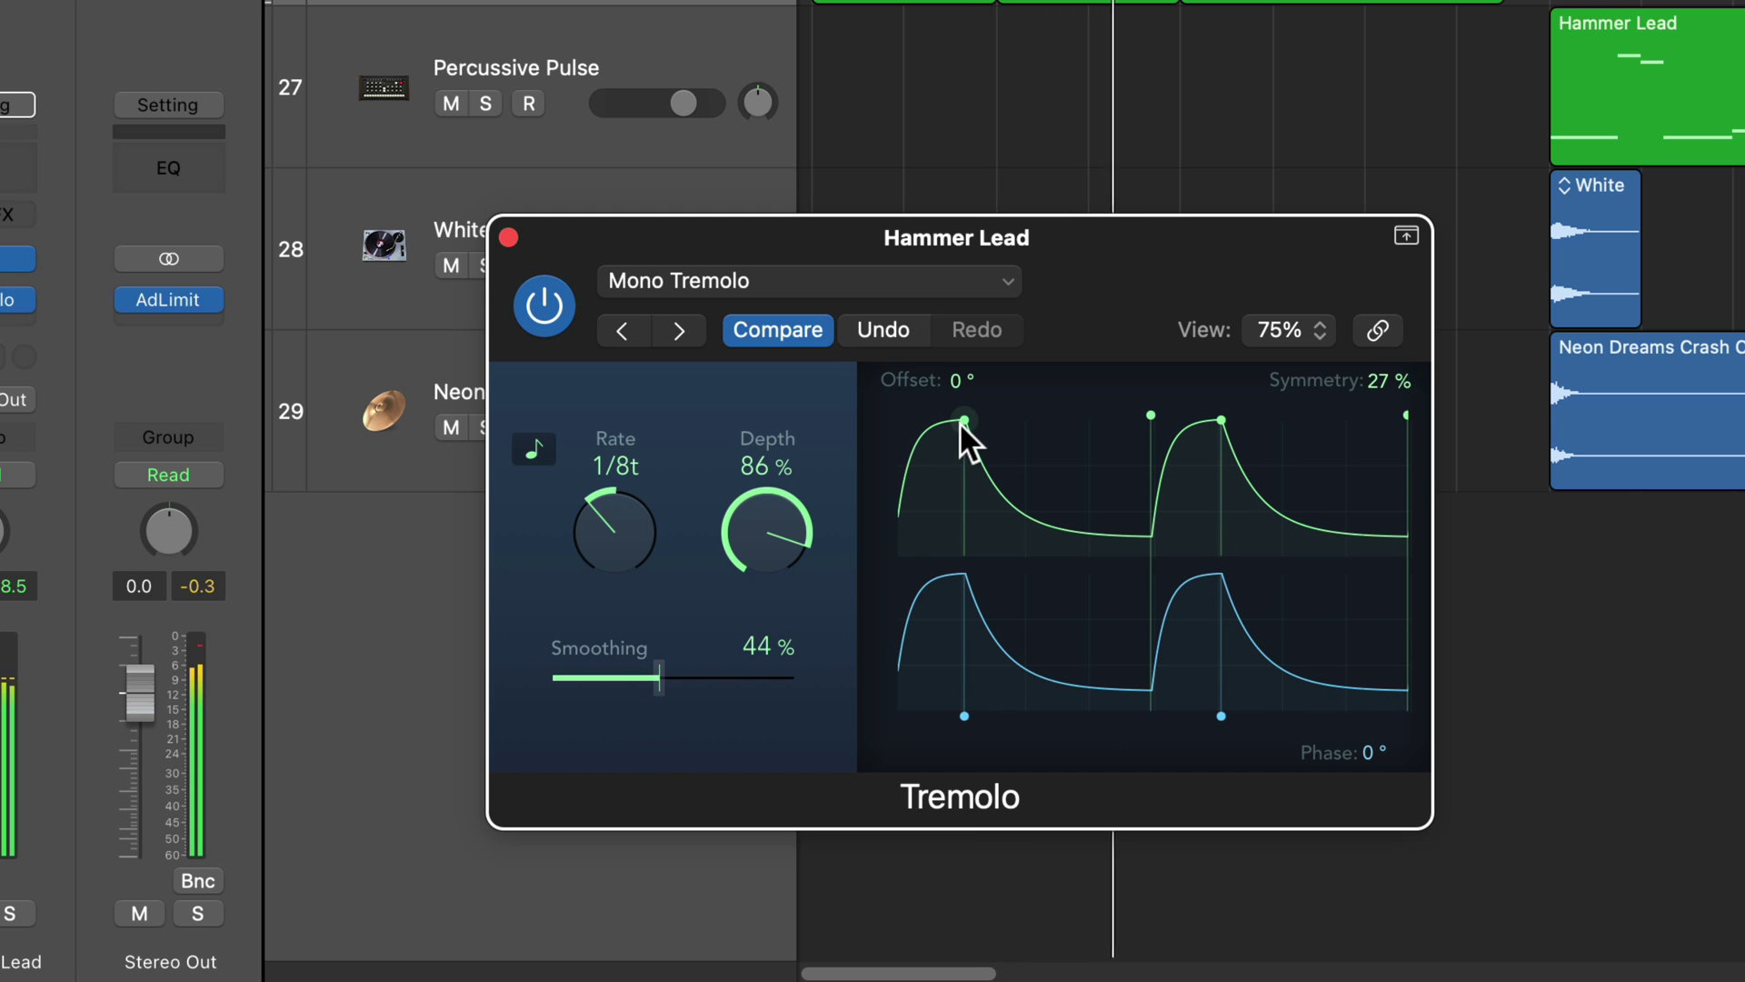
drag(958, 422, 918, 424)
drag(798, 514, 779, 471)
drag(1364, 386, 1364, 345)
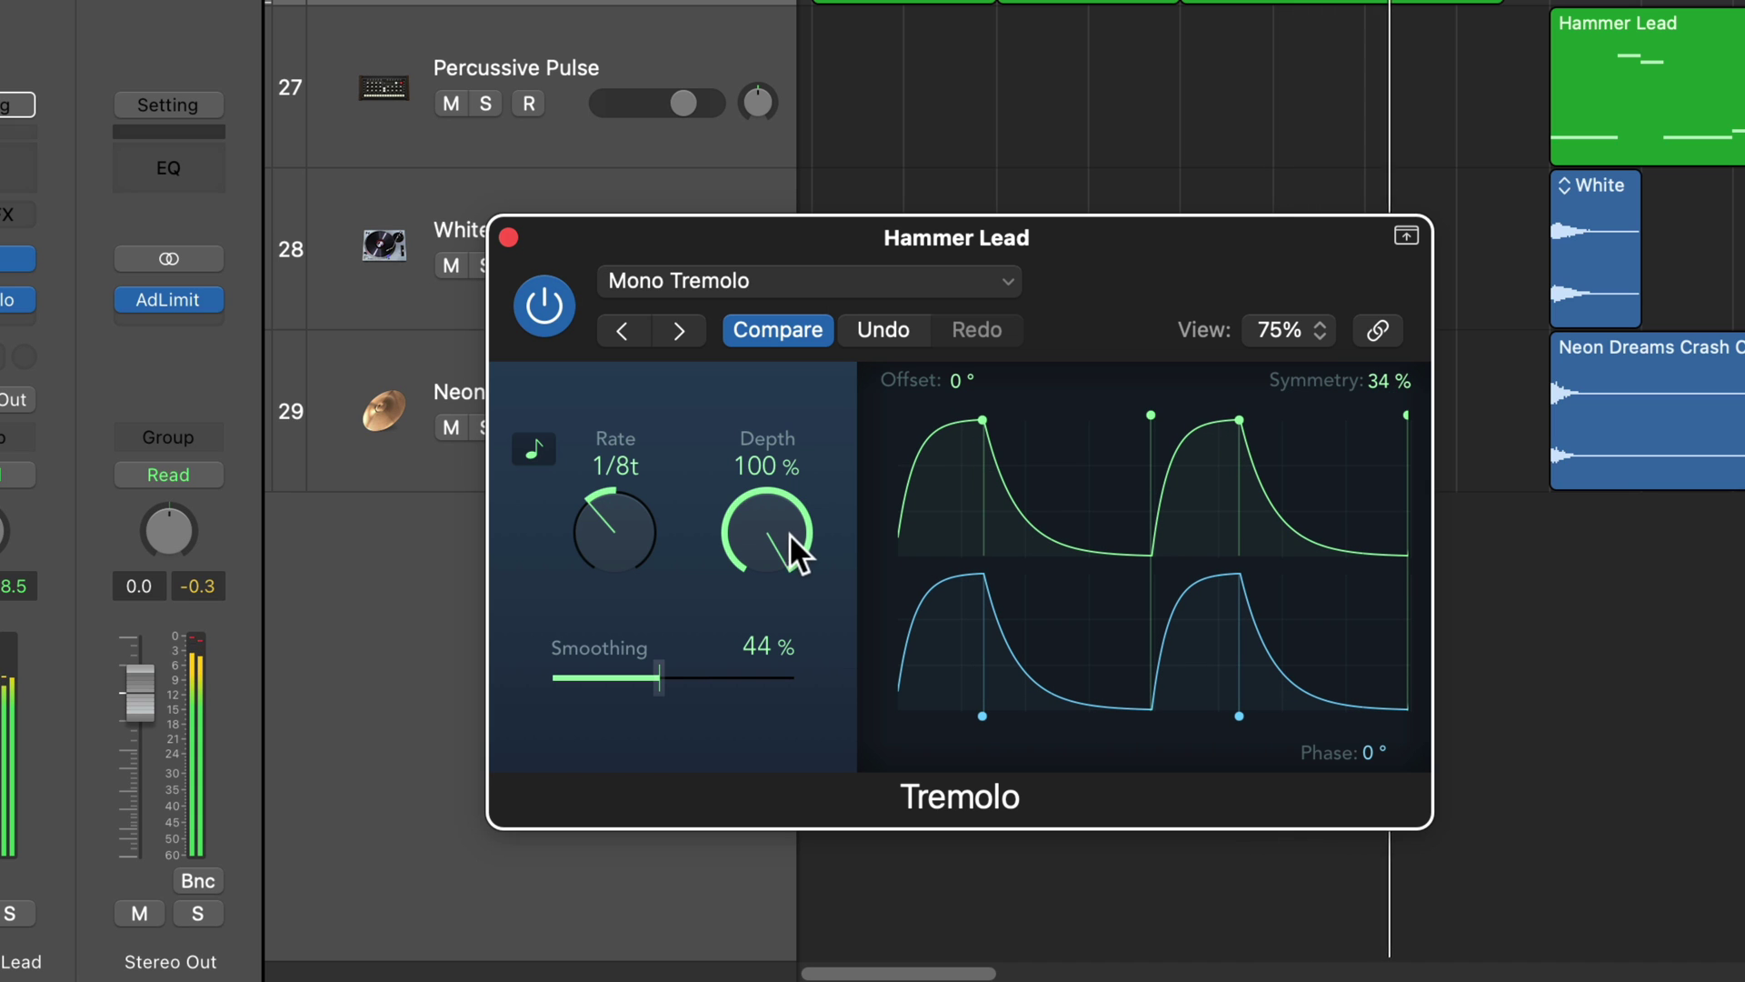
mouse_move(789, 532)
mouse_down()
mouse_move(774, 573)
mouse_move(783, 505)
mouse_up()
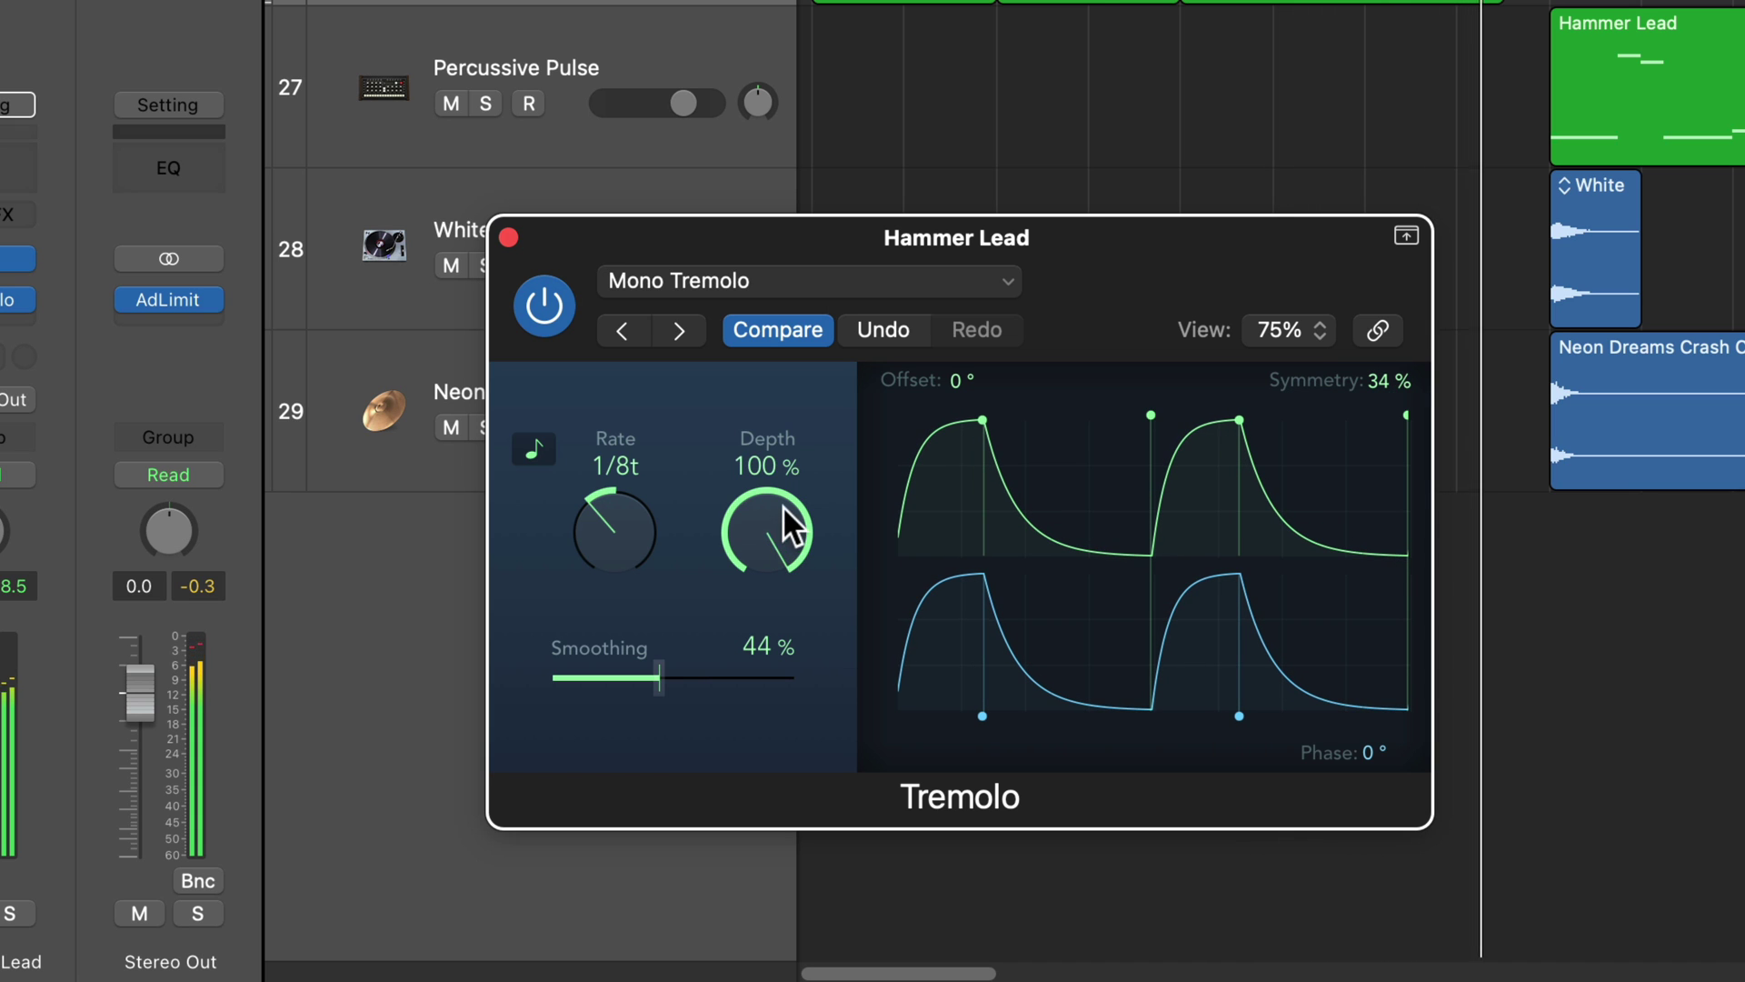
Step: Insert Space Designer below Tremolo on the Hammer Lead channel strip and set its Wet level to -16.5 dB
click(9, 327)
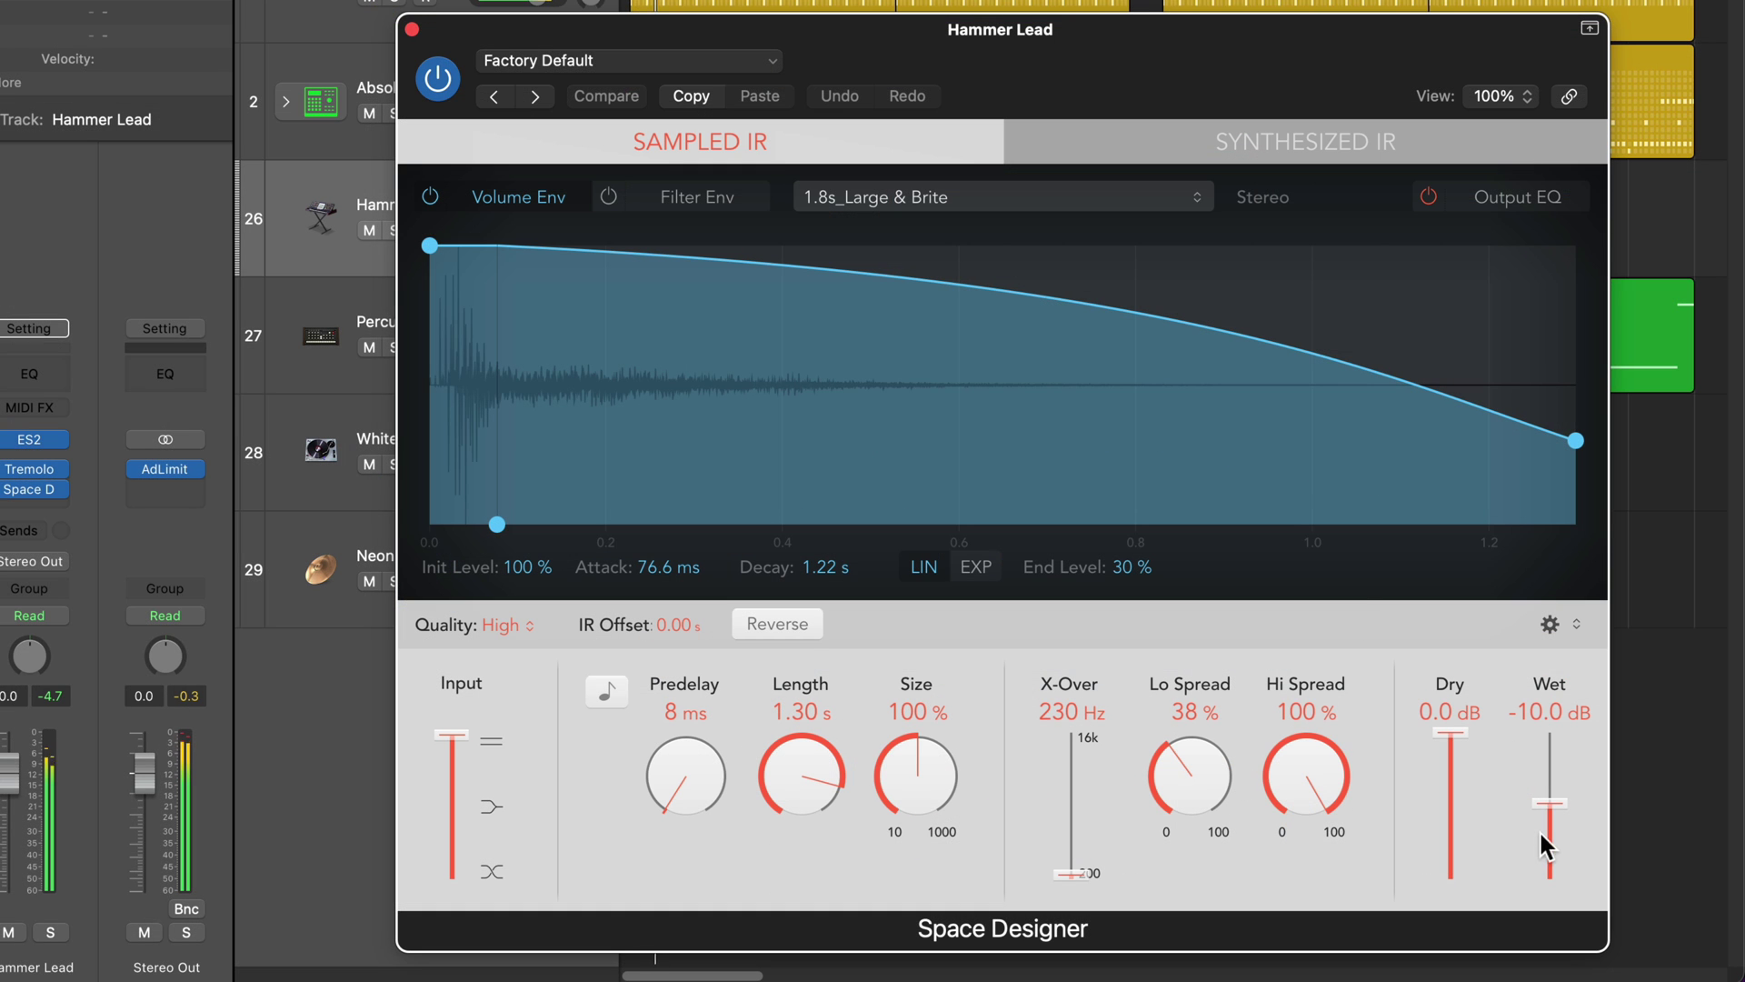
drag(1603, 860, 1606, 869)
drag(1548, 809, 1547, 822)
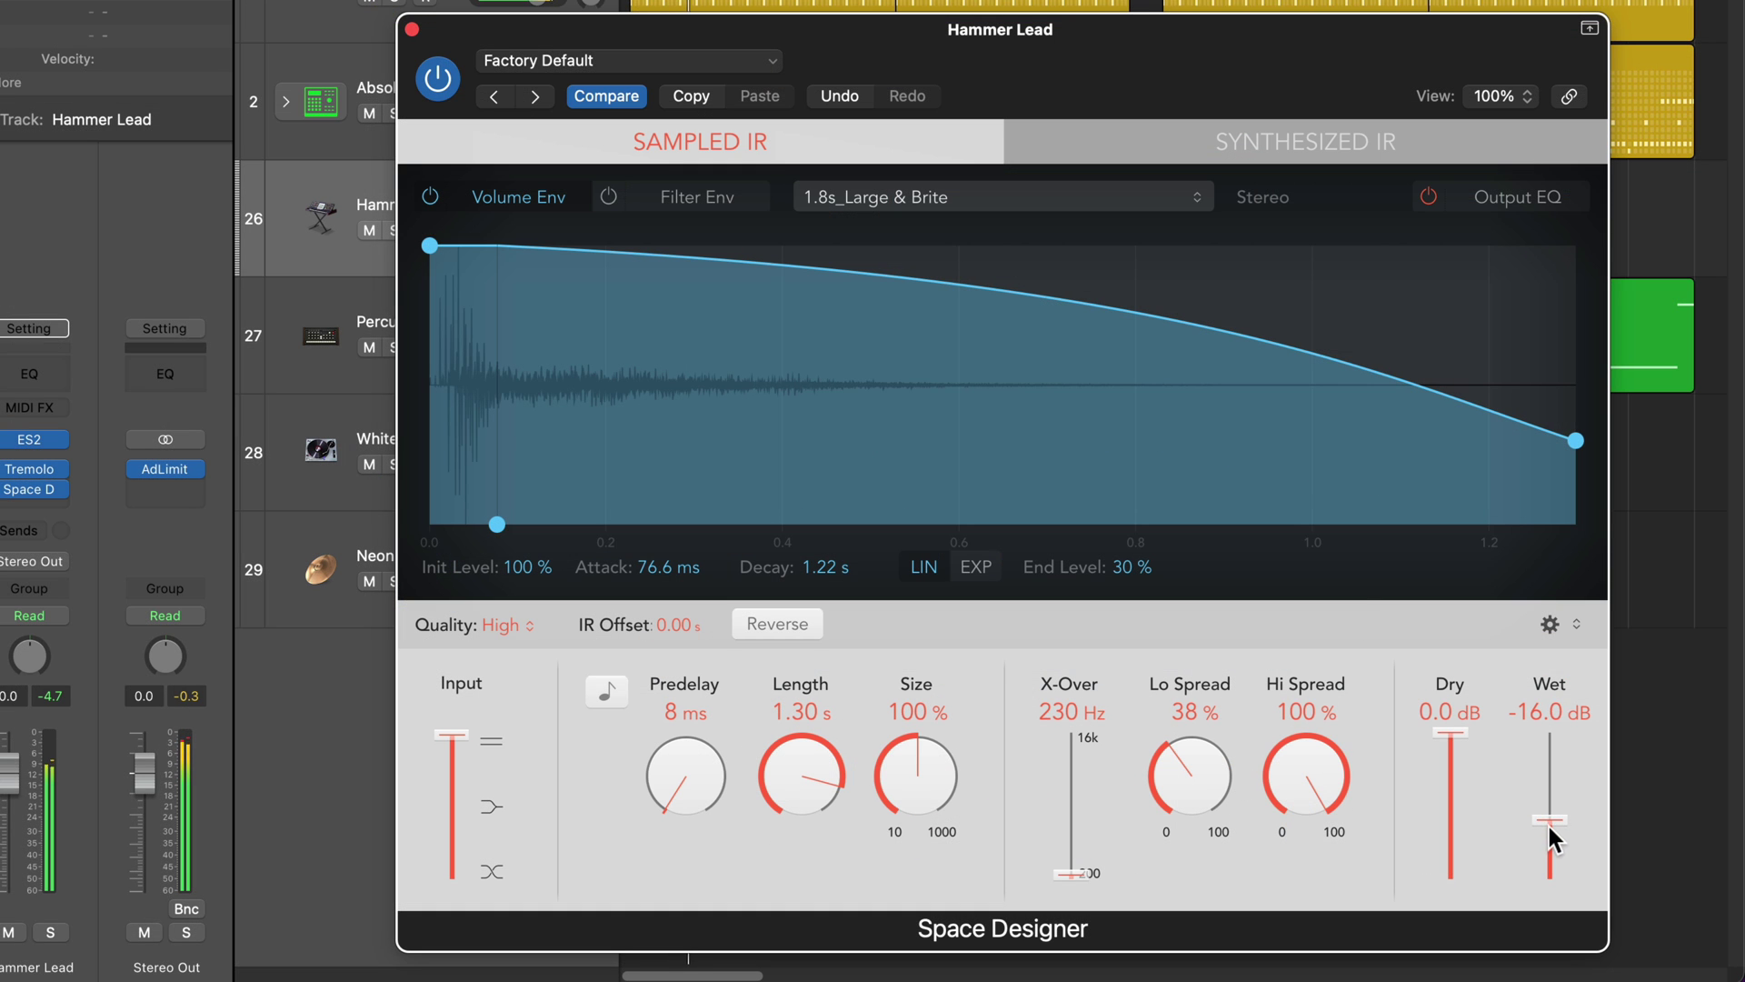
Step: Enable the low cut band in Space Designer's Output EQ at 490 Hz and close the plug-in window
click(1502, 199)
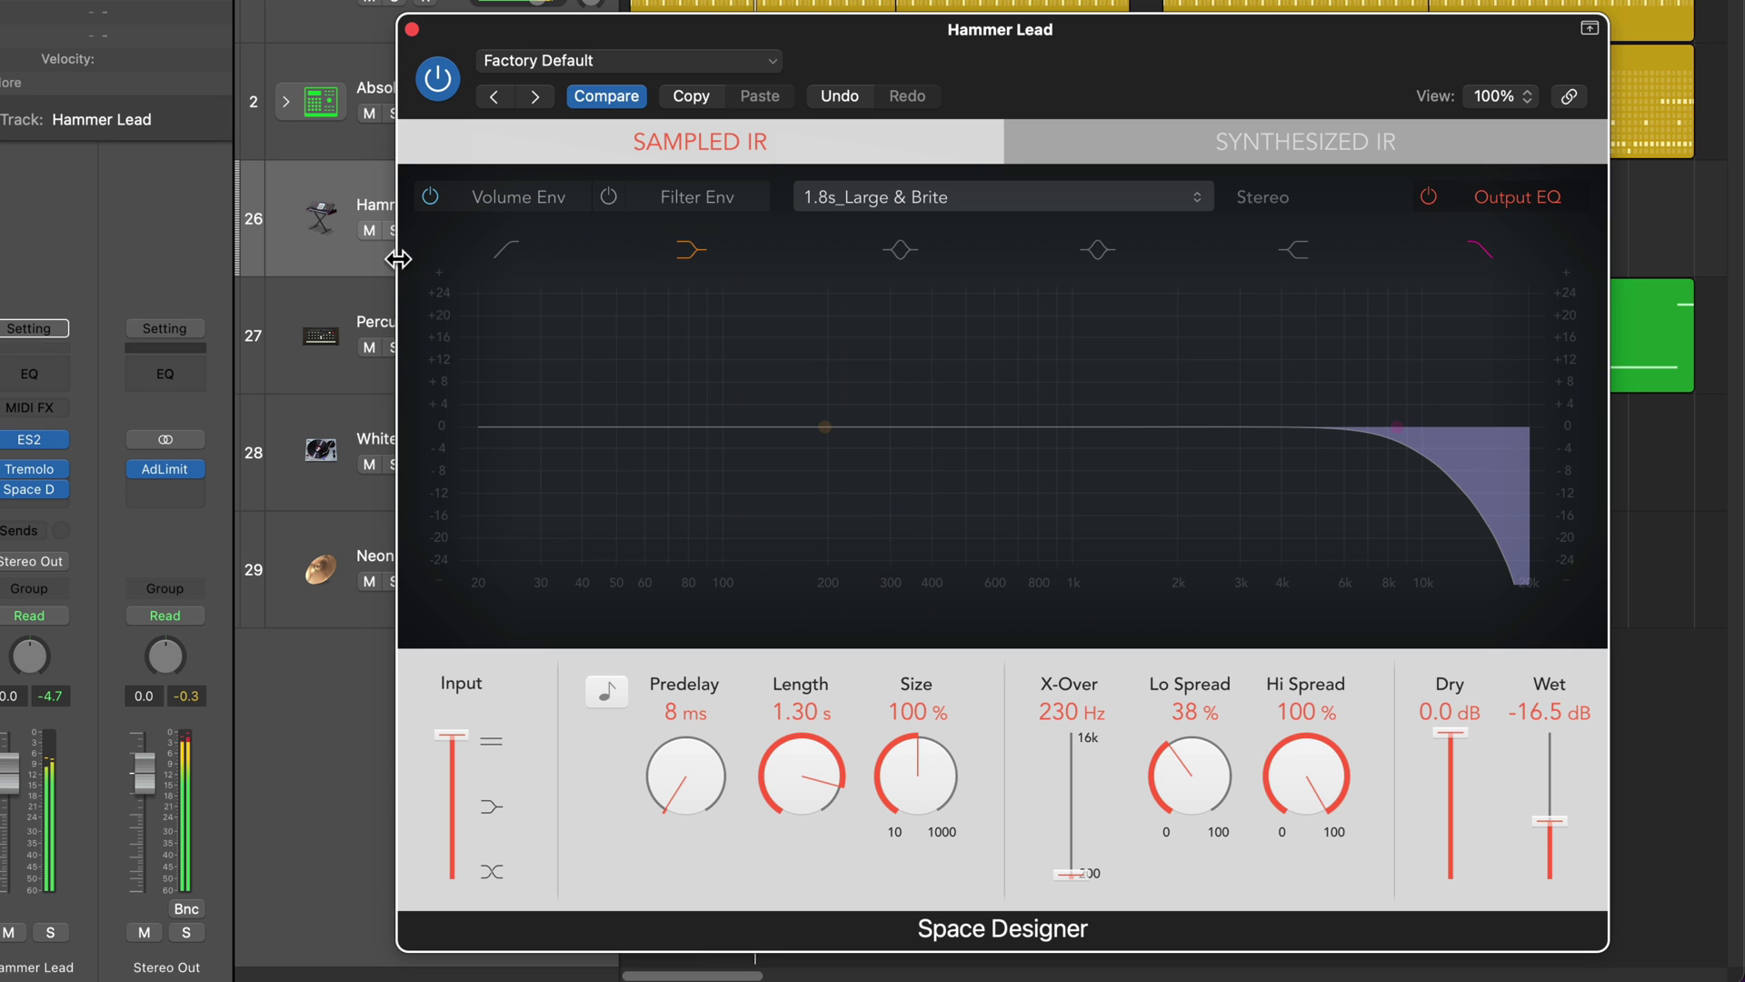
click(511, 249)
drag(477, 442, 956, 440)
click(1065, 618)
click(1065, 644)
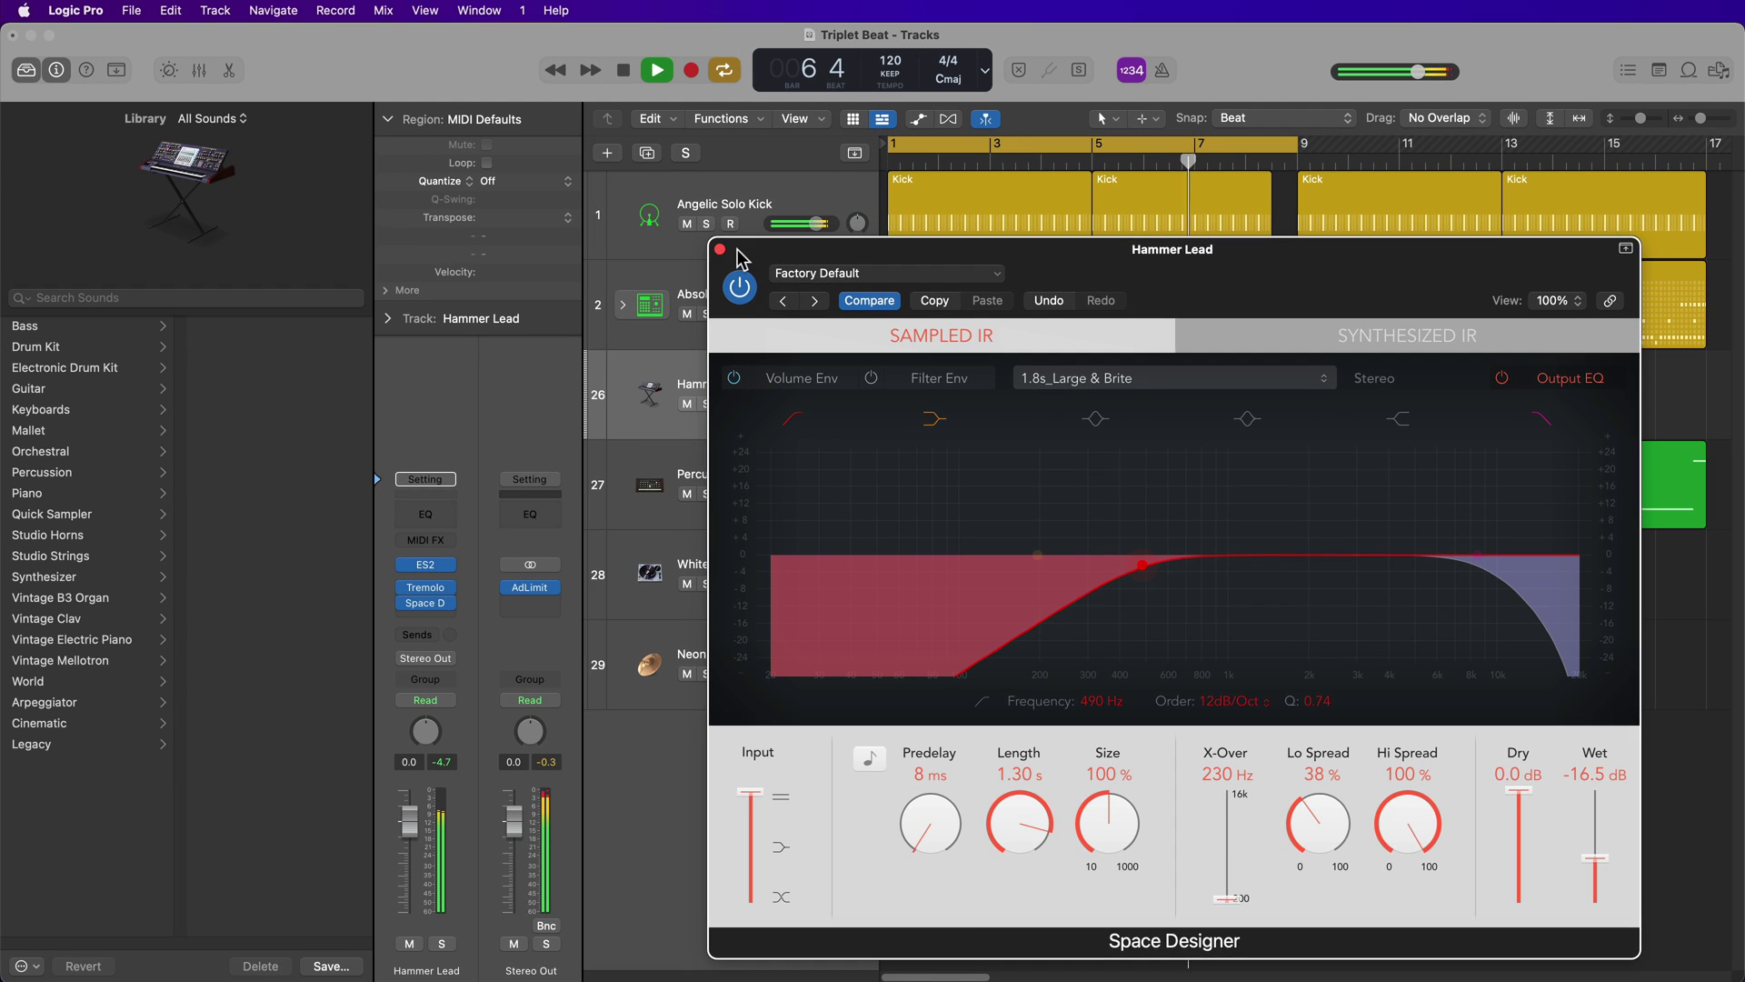
click(720, 250)
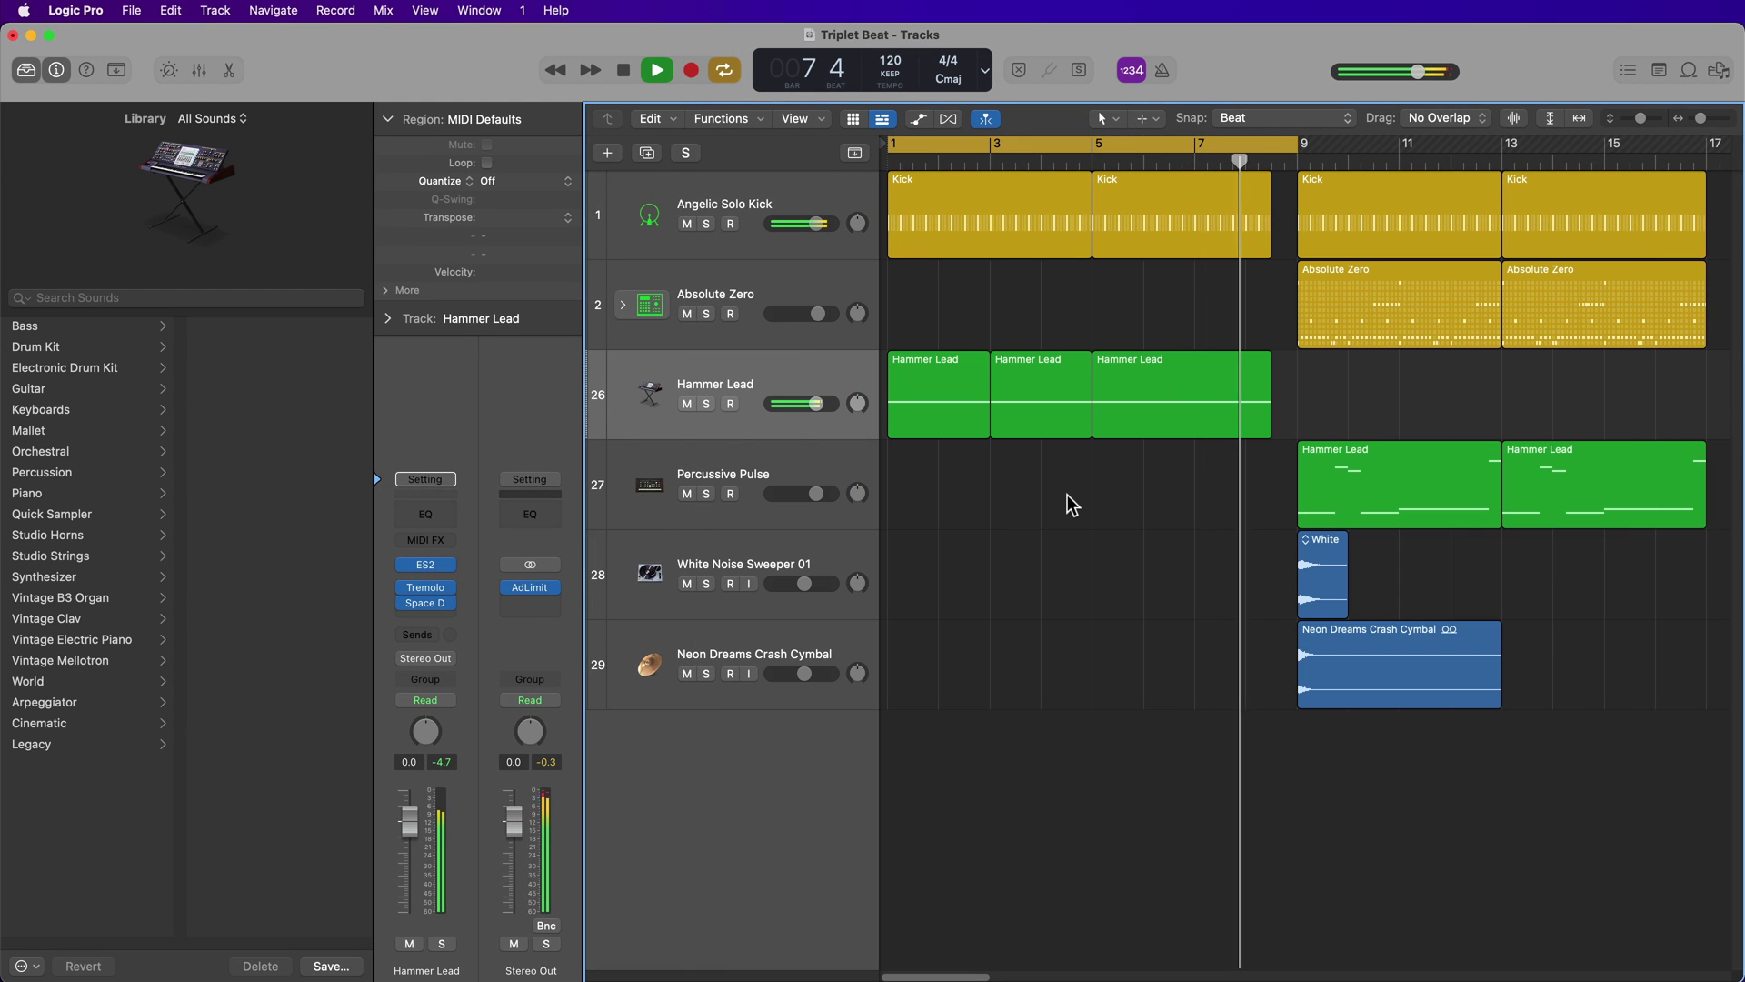
Step: Stop playback and copy the two Hammer Lead regions at bars 9 and 13 from the Percussive Pulse track to the Hammer Lead track
key(space)
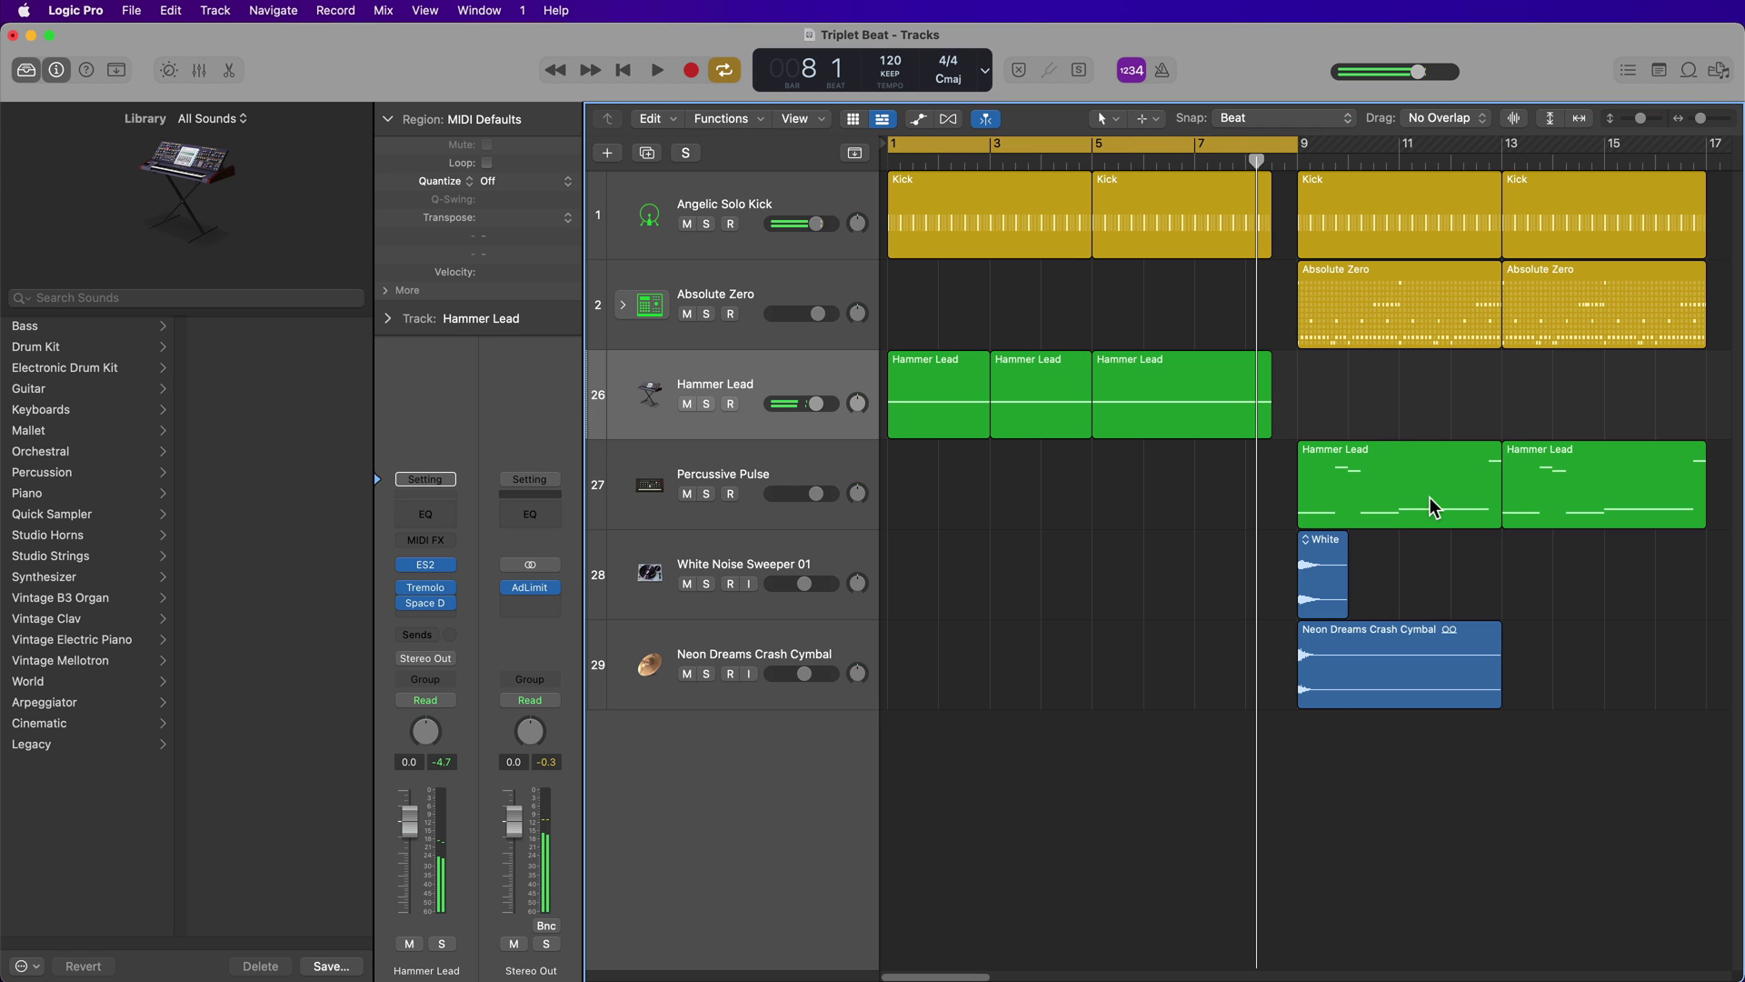
drag(1319, 744, 1604, 244)
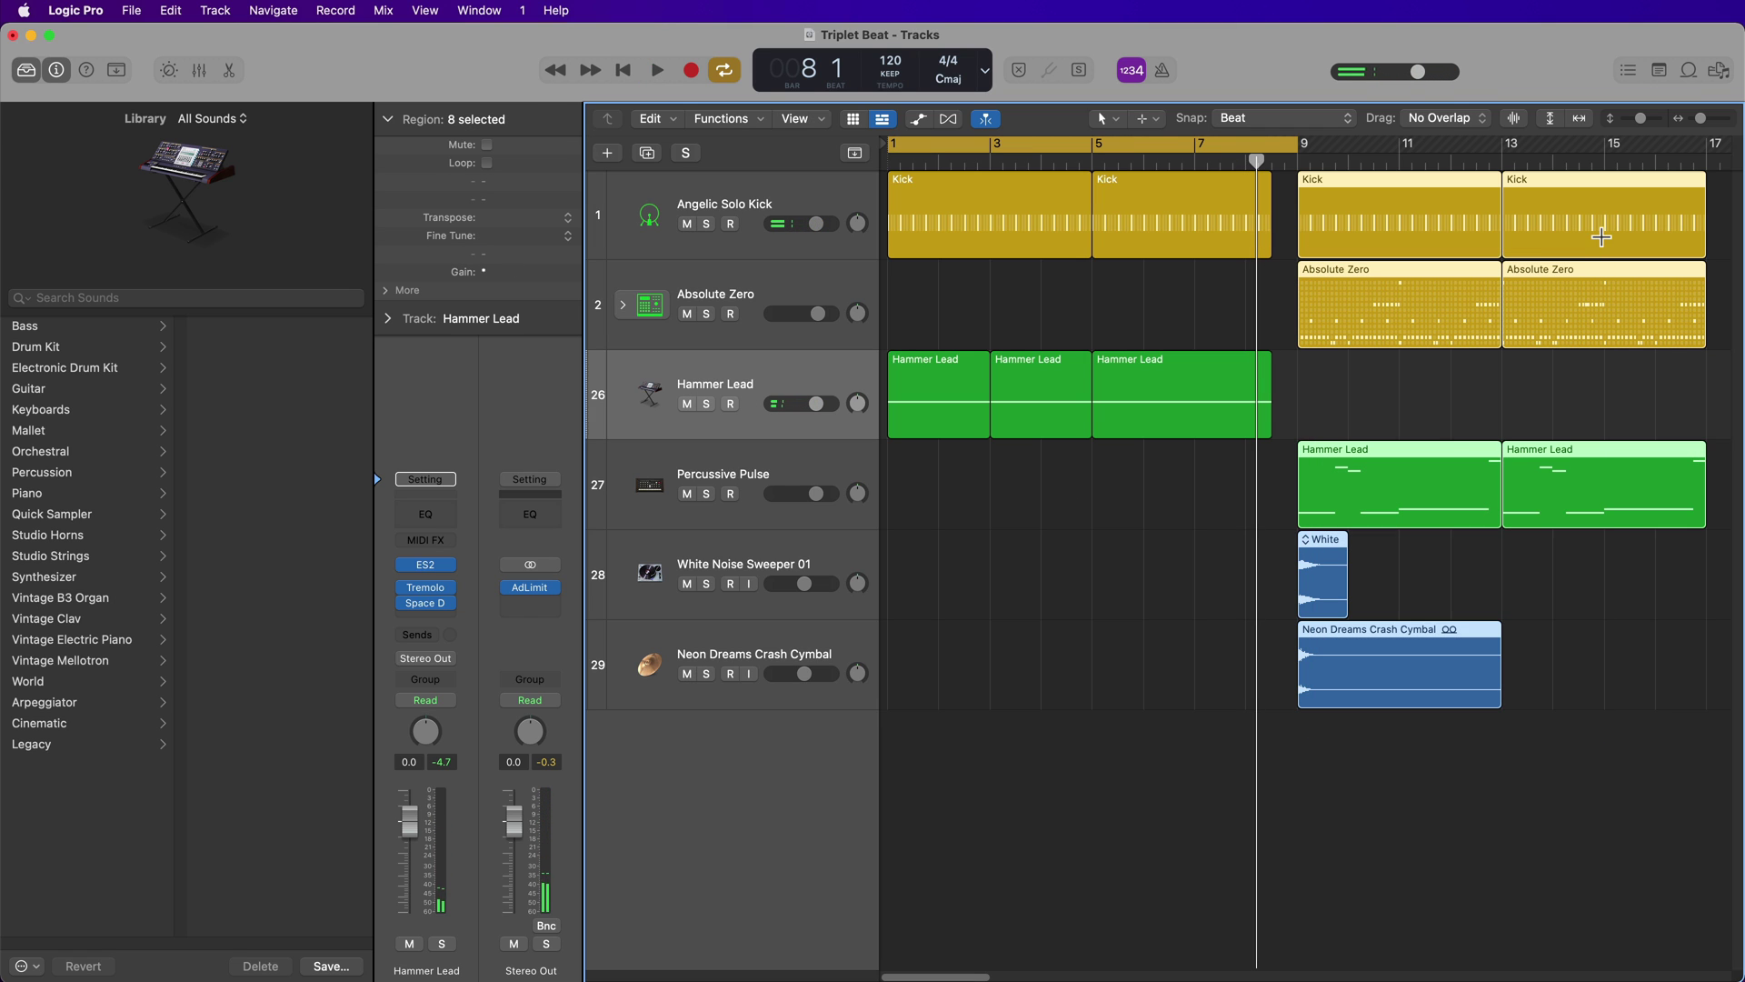
drag(1556, 407, 1372, 475)
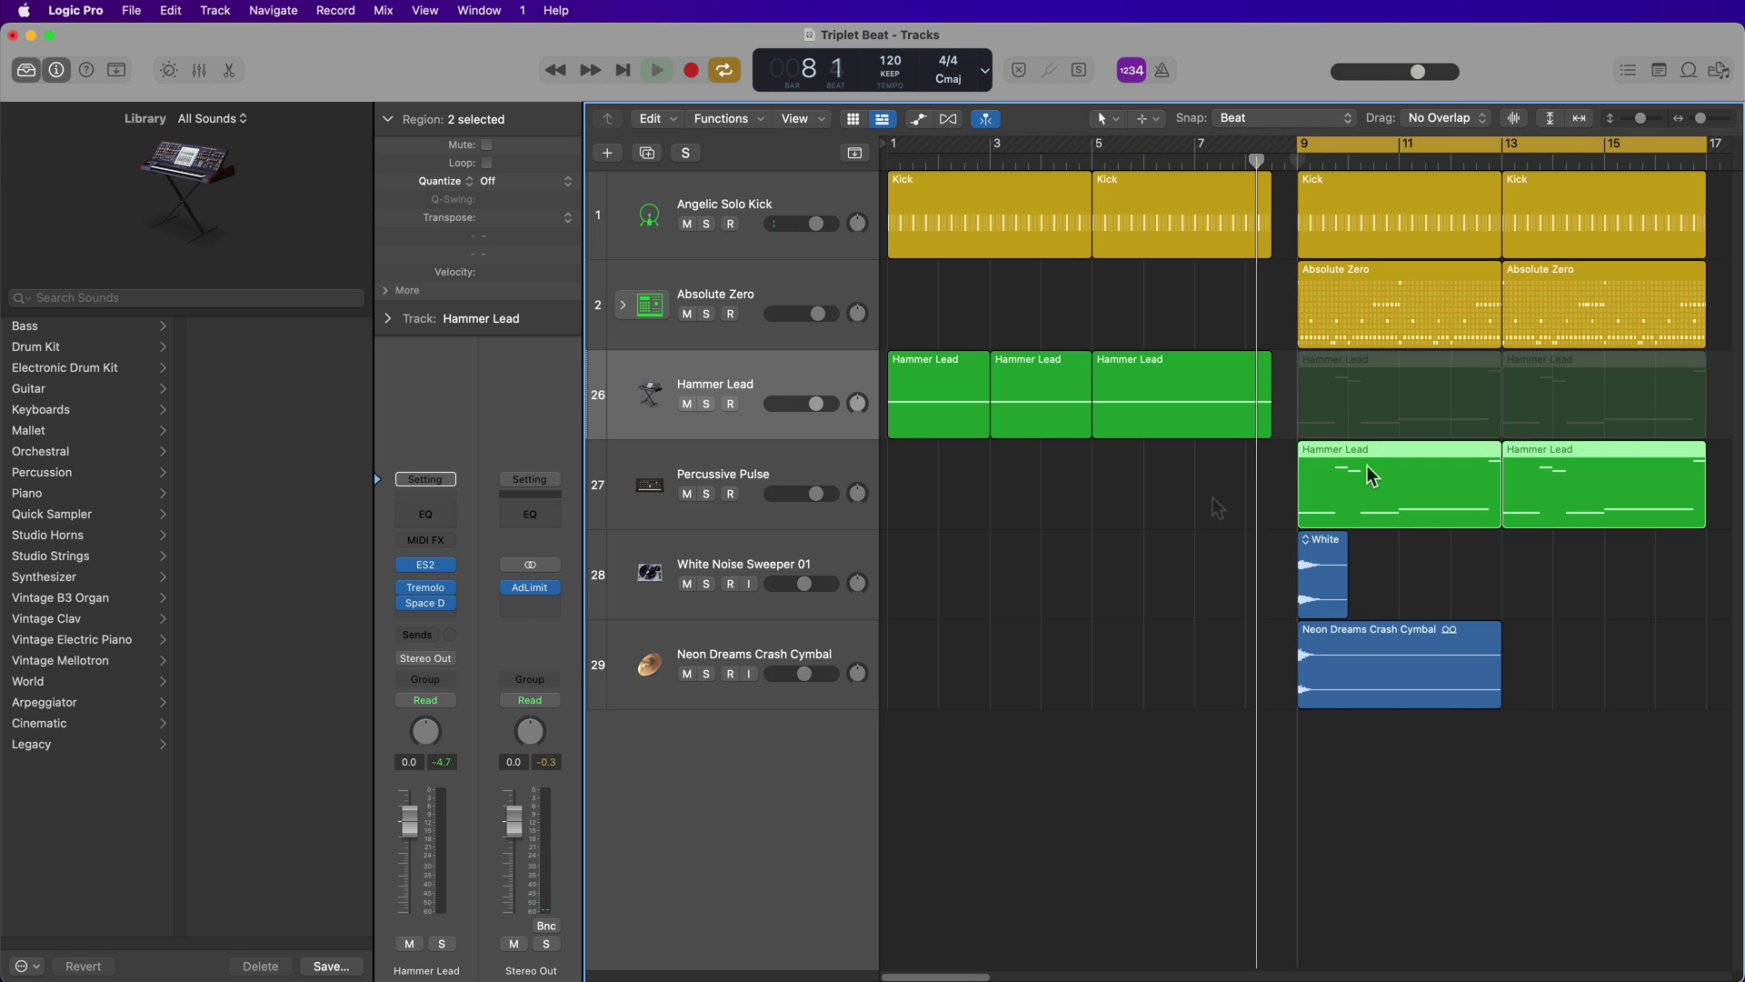
Step: Listen to the Hammer Lead track in solo within the bar 9 to 17 cycle, stop playback and unsolo the track
key(space)
click(706, 403)
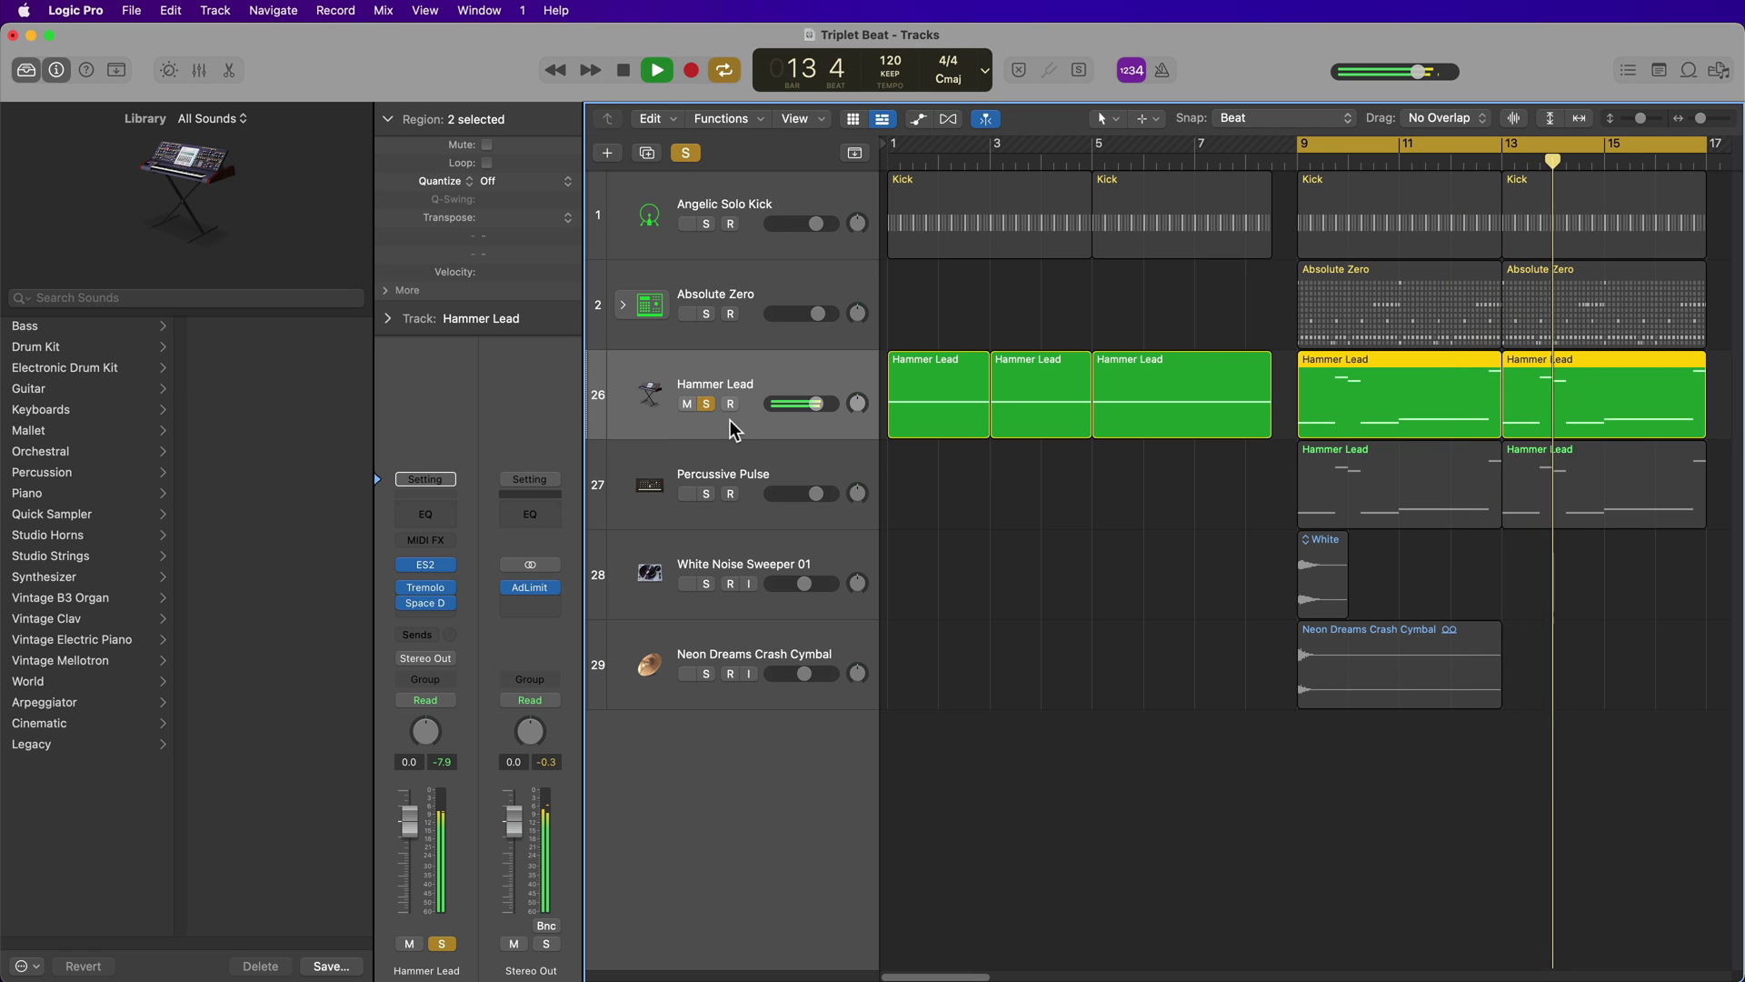
key(space)
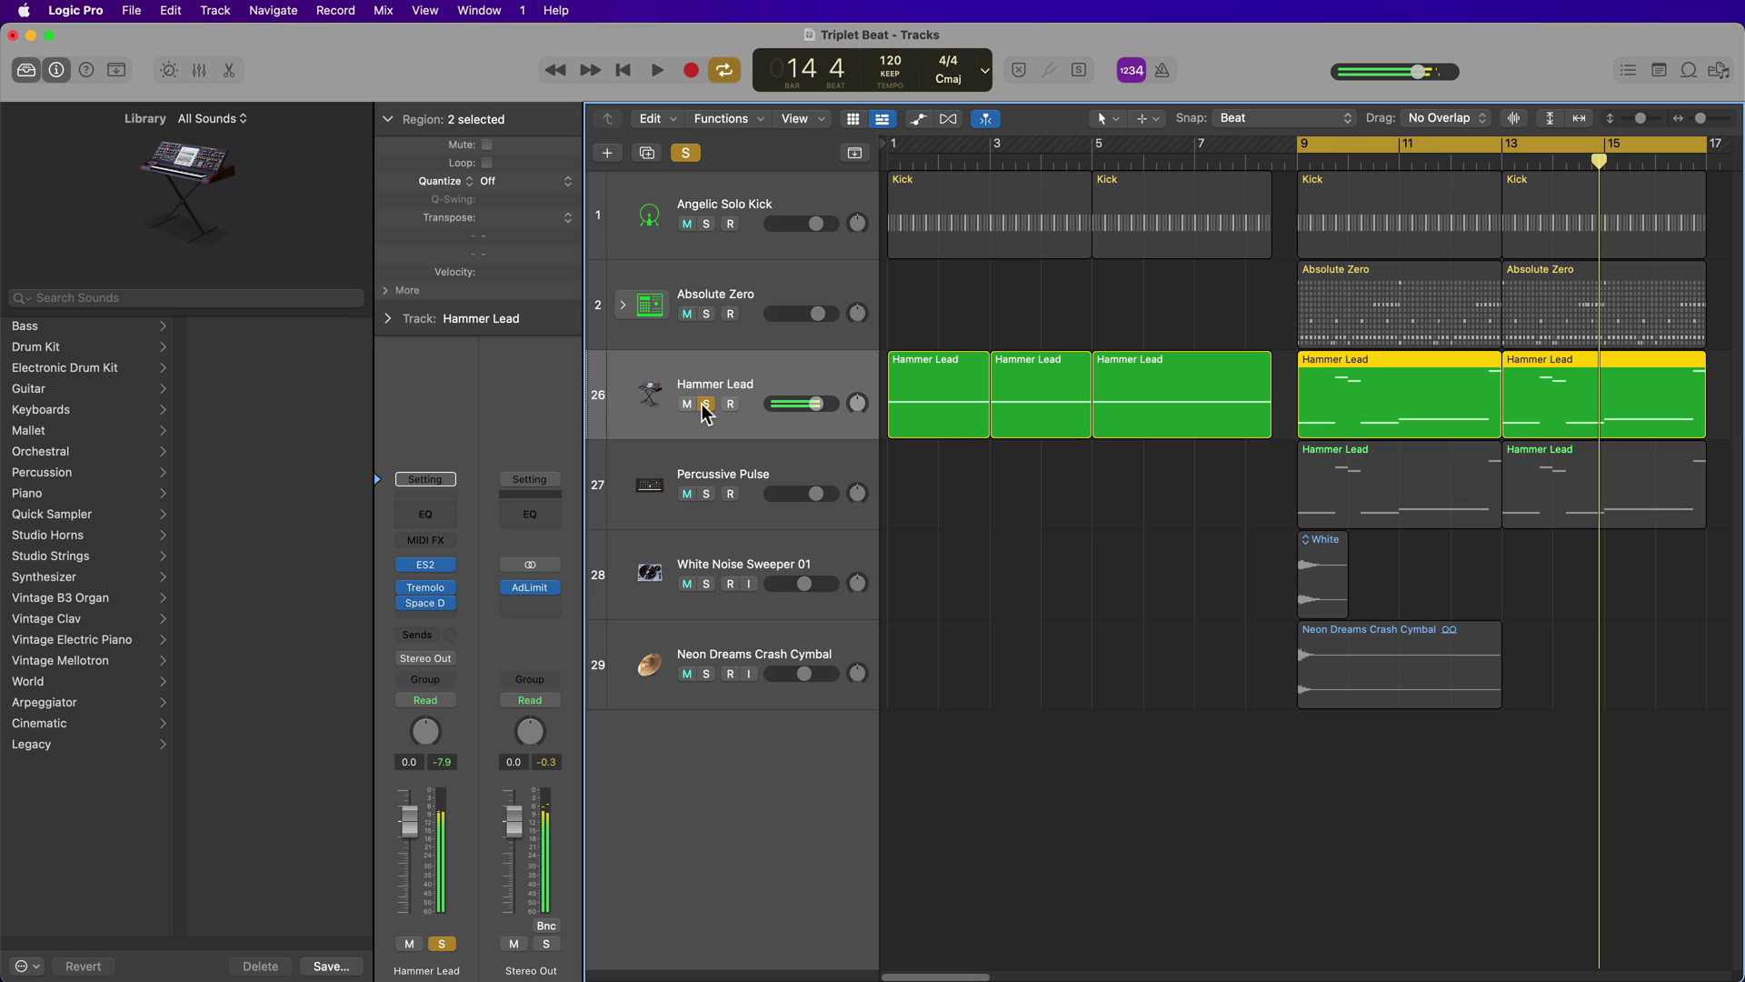
click(1048, 499)
click(741, 443)
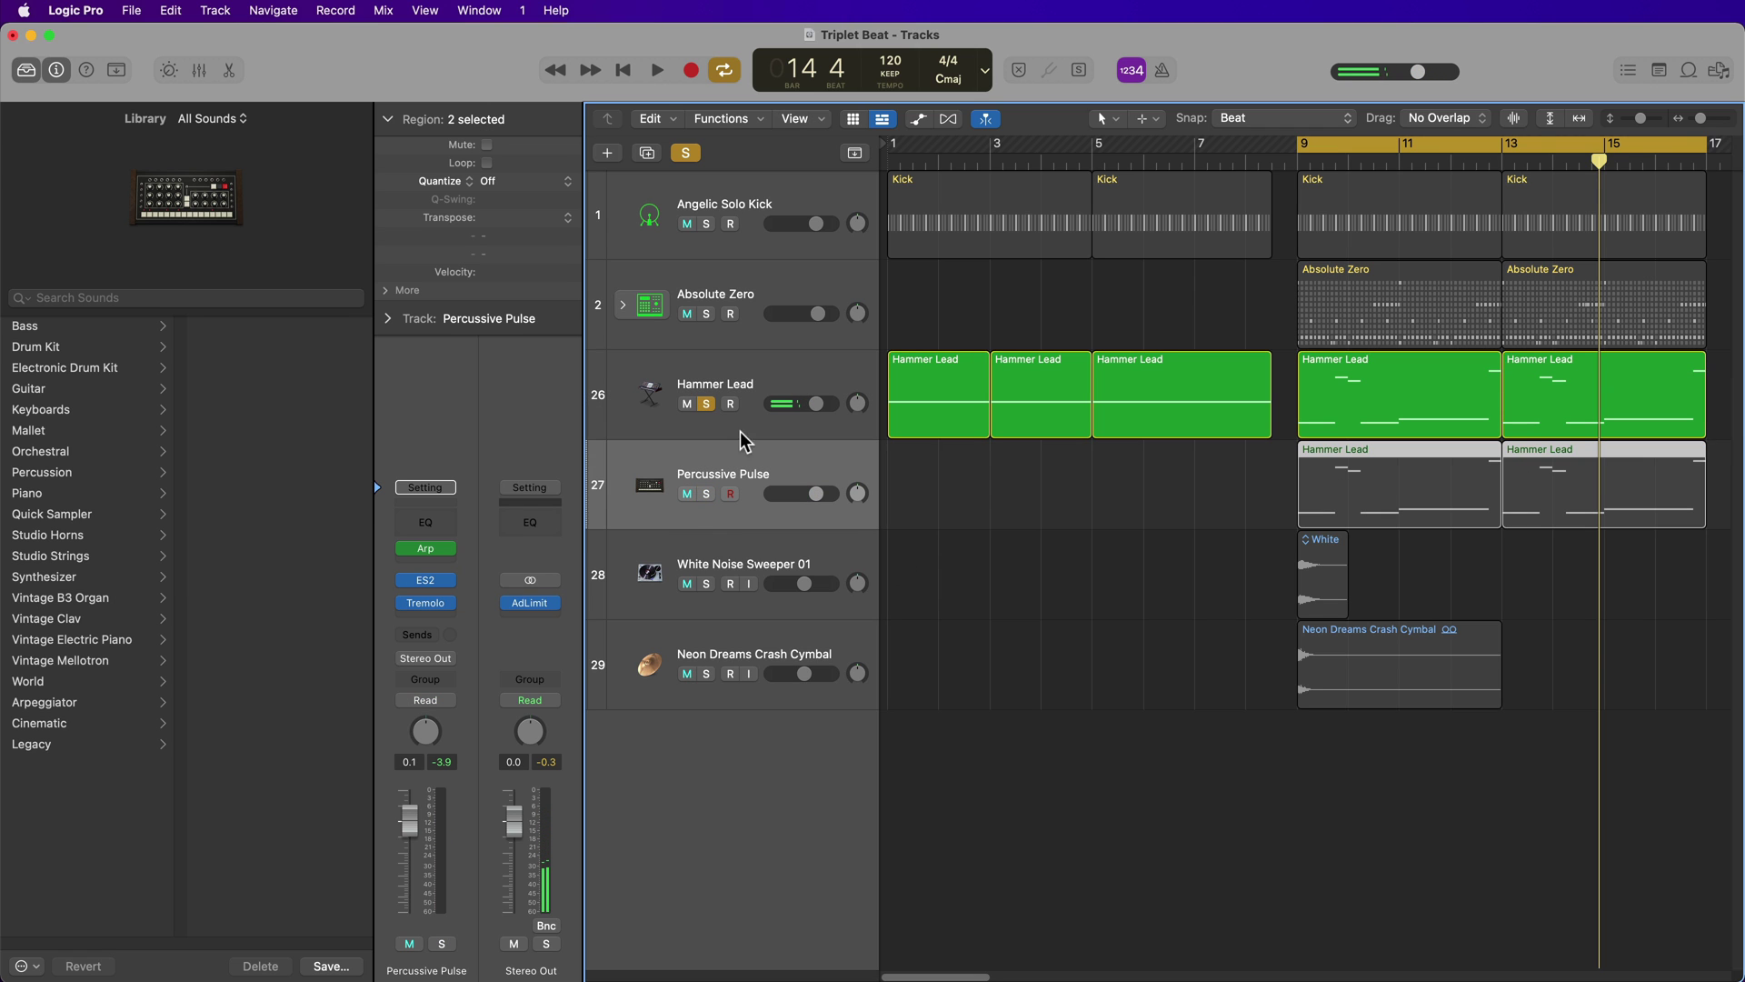
click(706, 404)
Step: Play the cycled section with all tracks and turn off record enable on the Percussive Pulse track
click(1095, 549)
key(space)
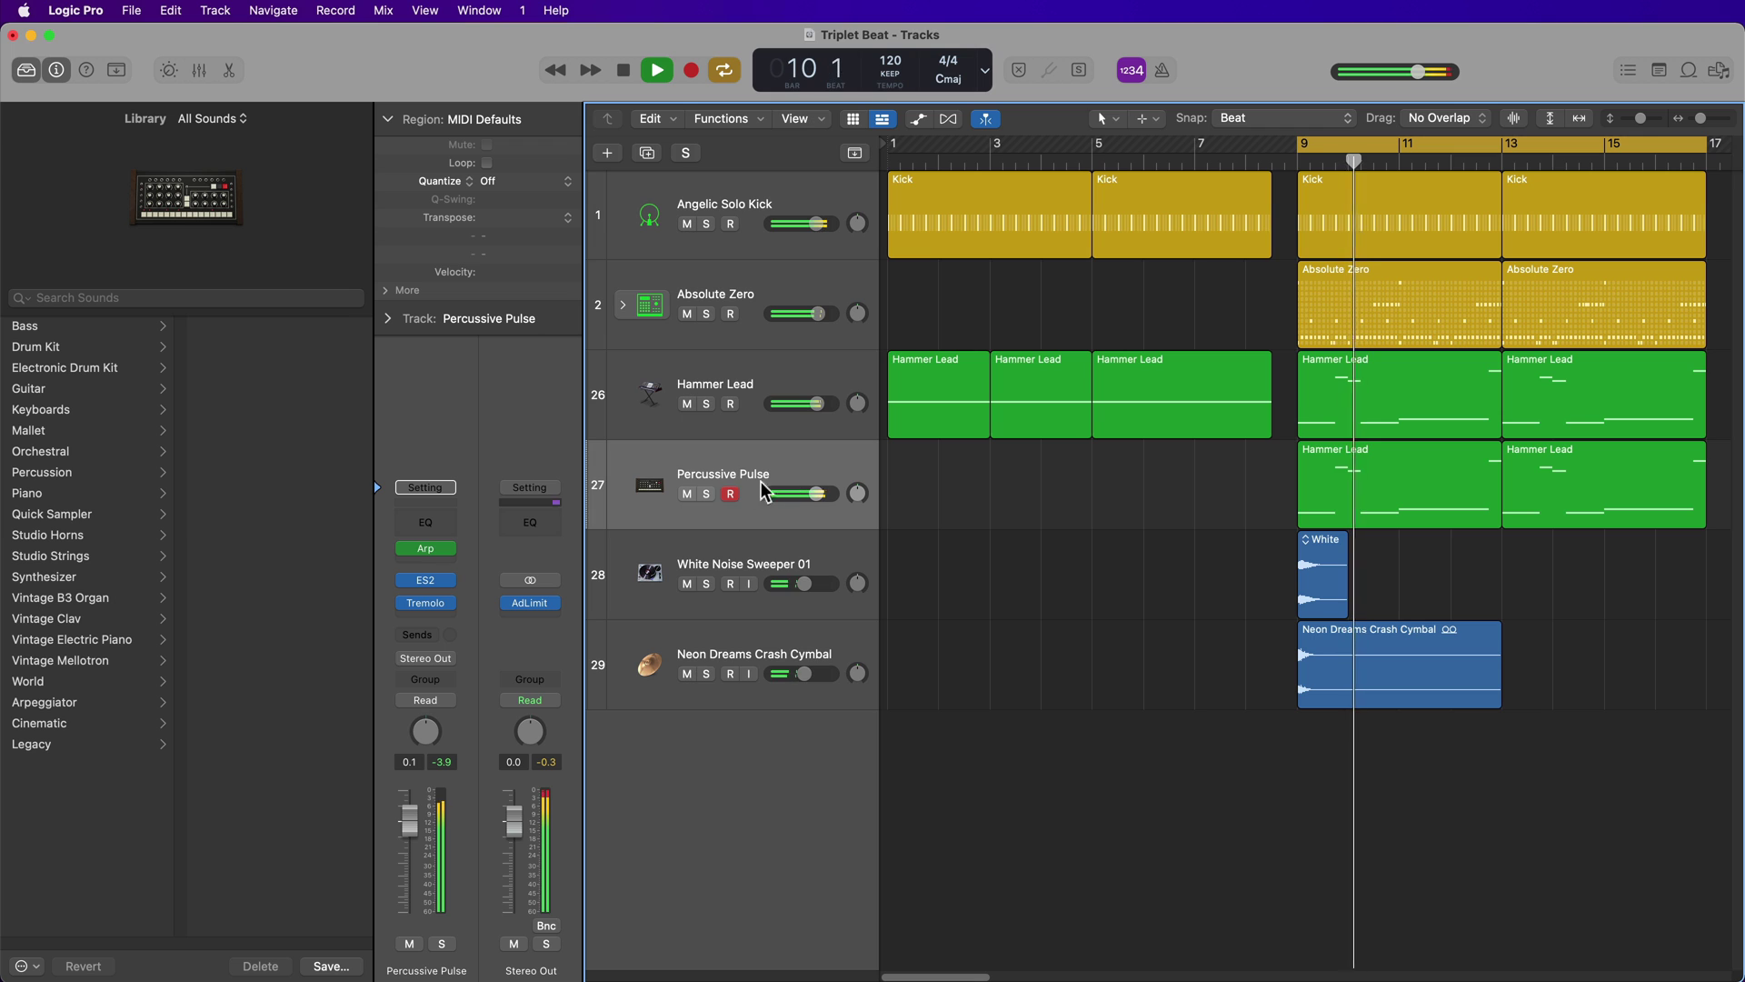
click(730, 494)
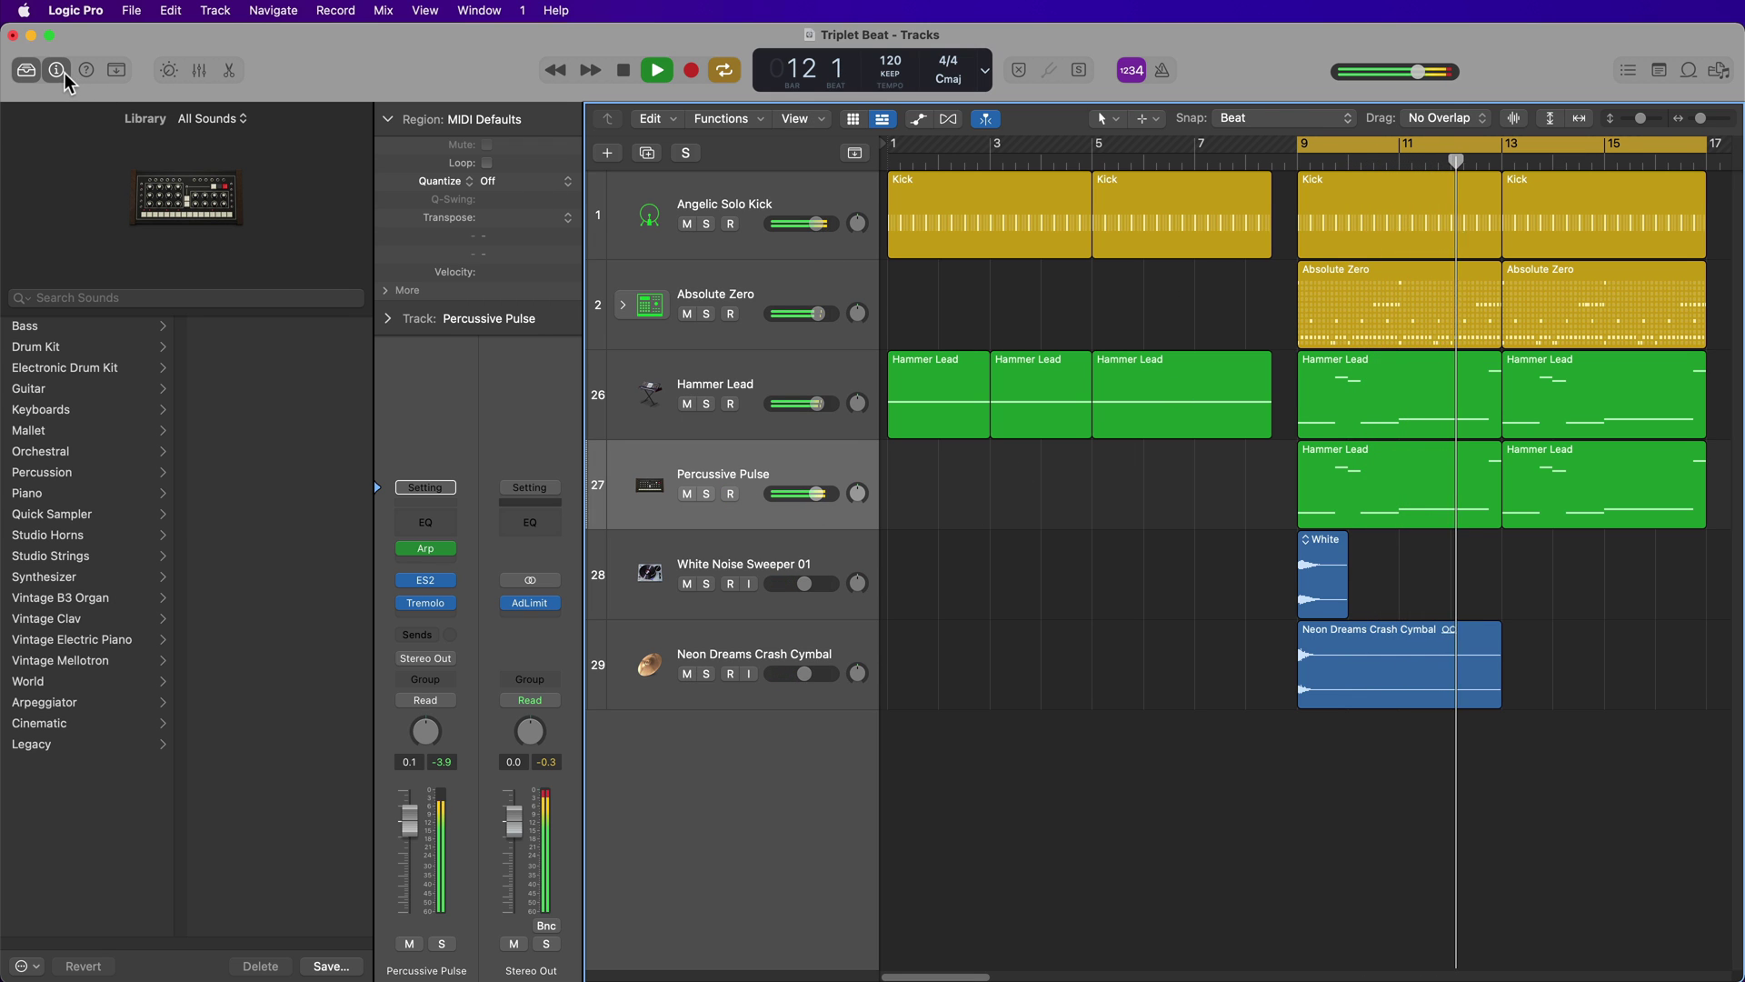
Step: Replace the Library with the Loop Browser, turn off cycling and search the loops for "triplet"
click(36, 74)
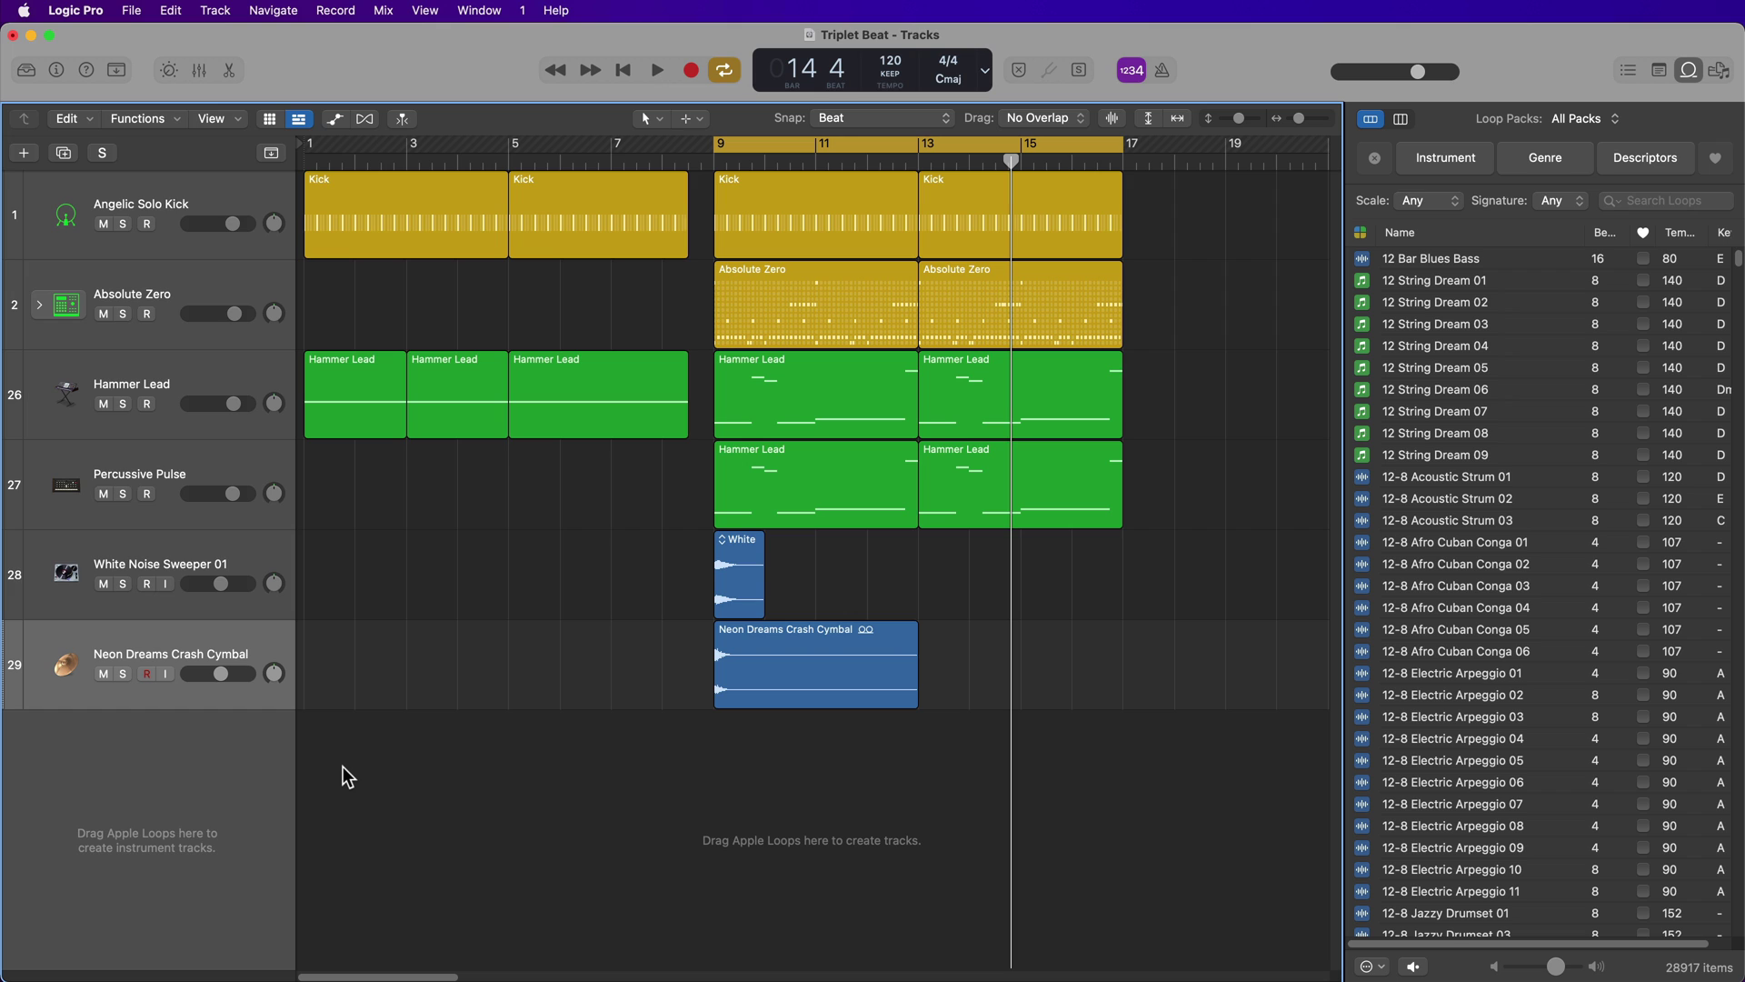
key(c)
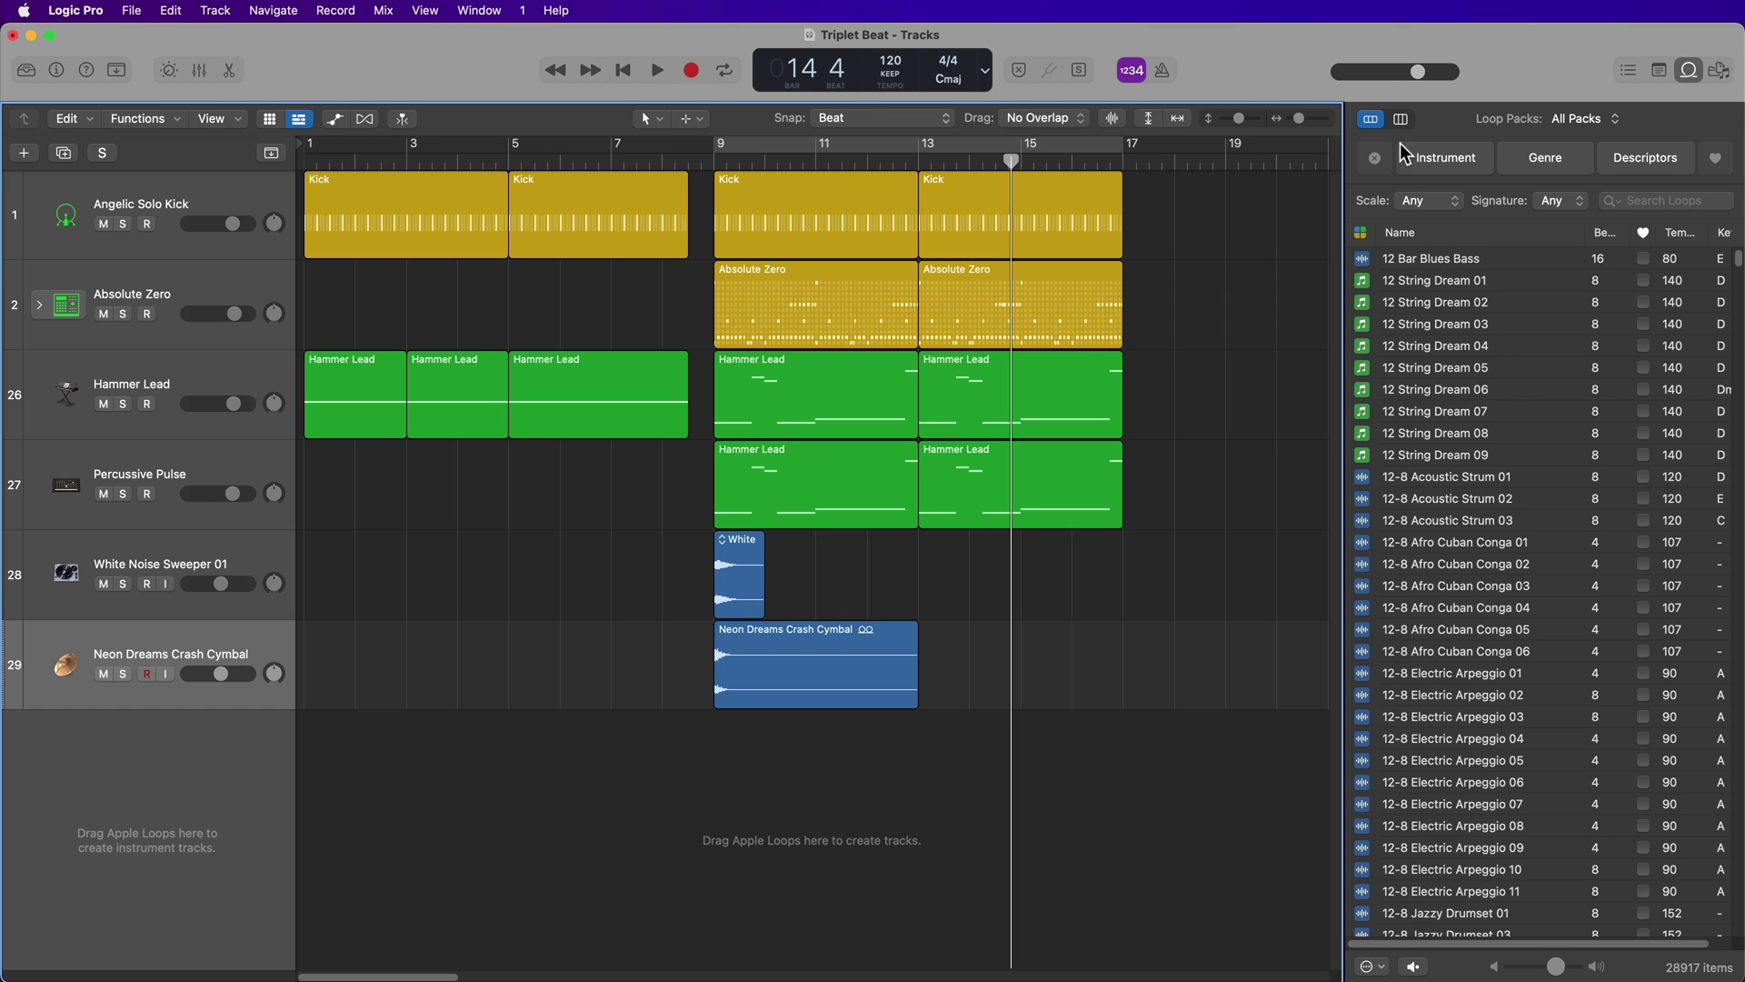
click(1648, 200)
text(triple)
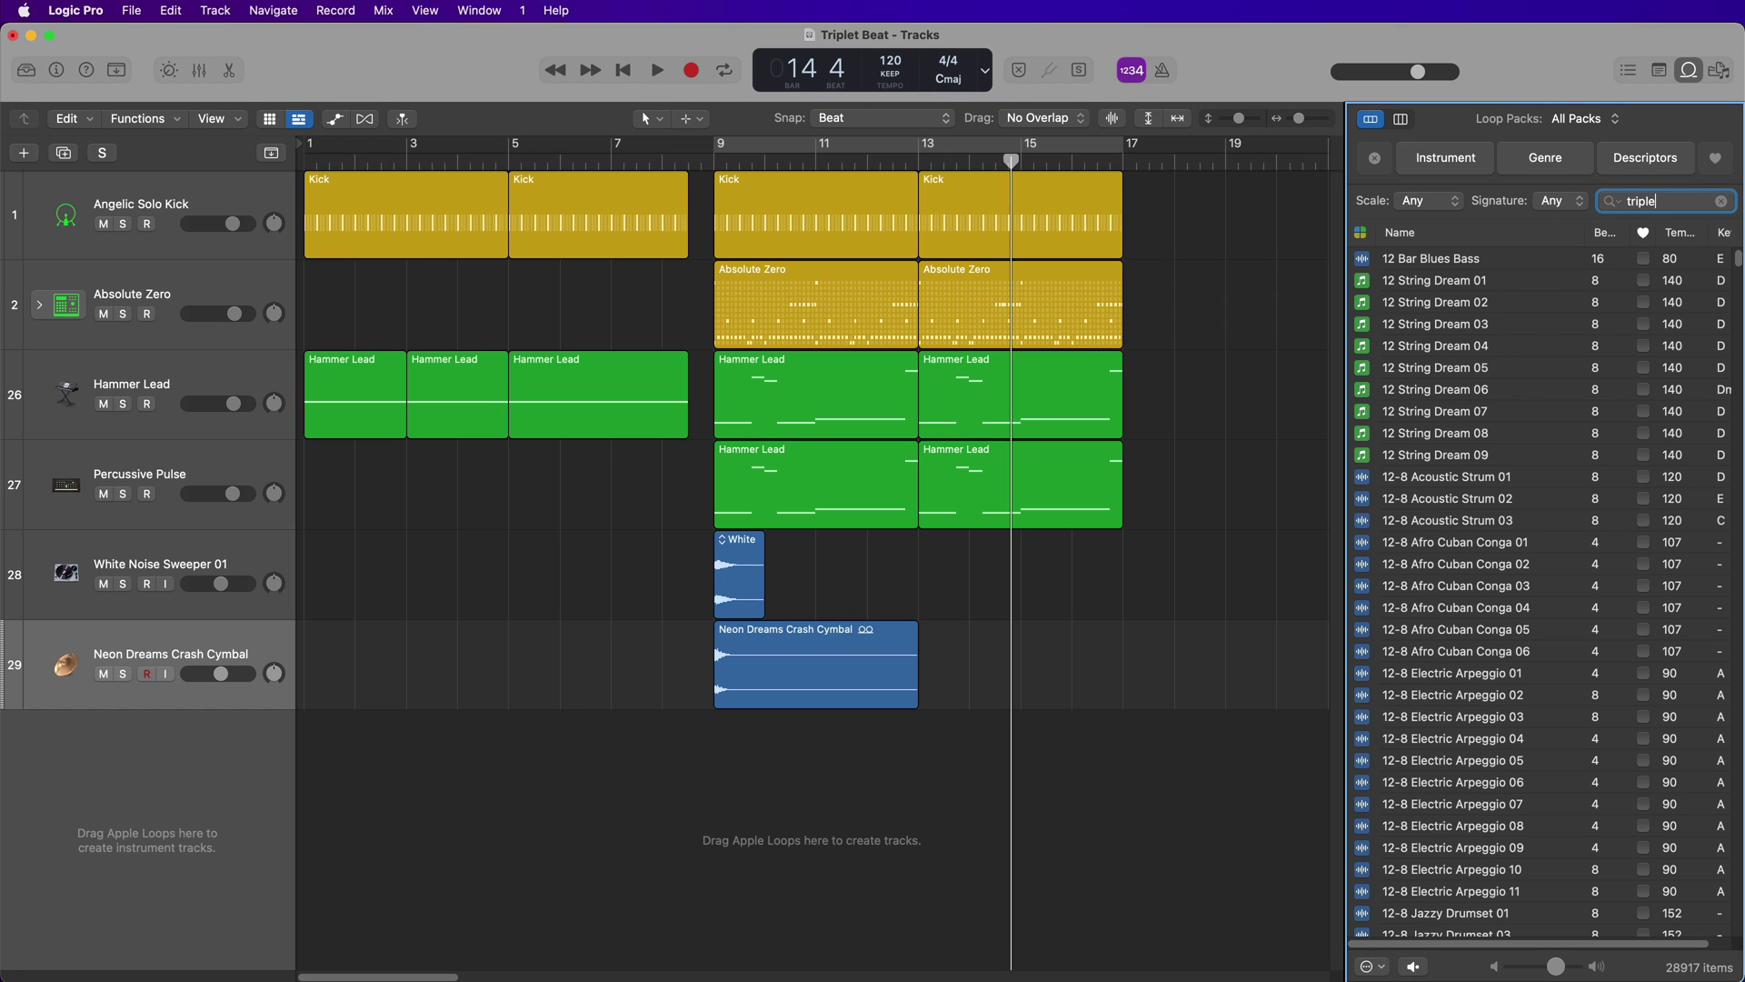
text(t)
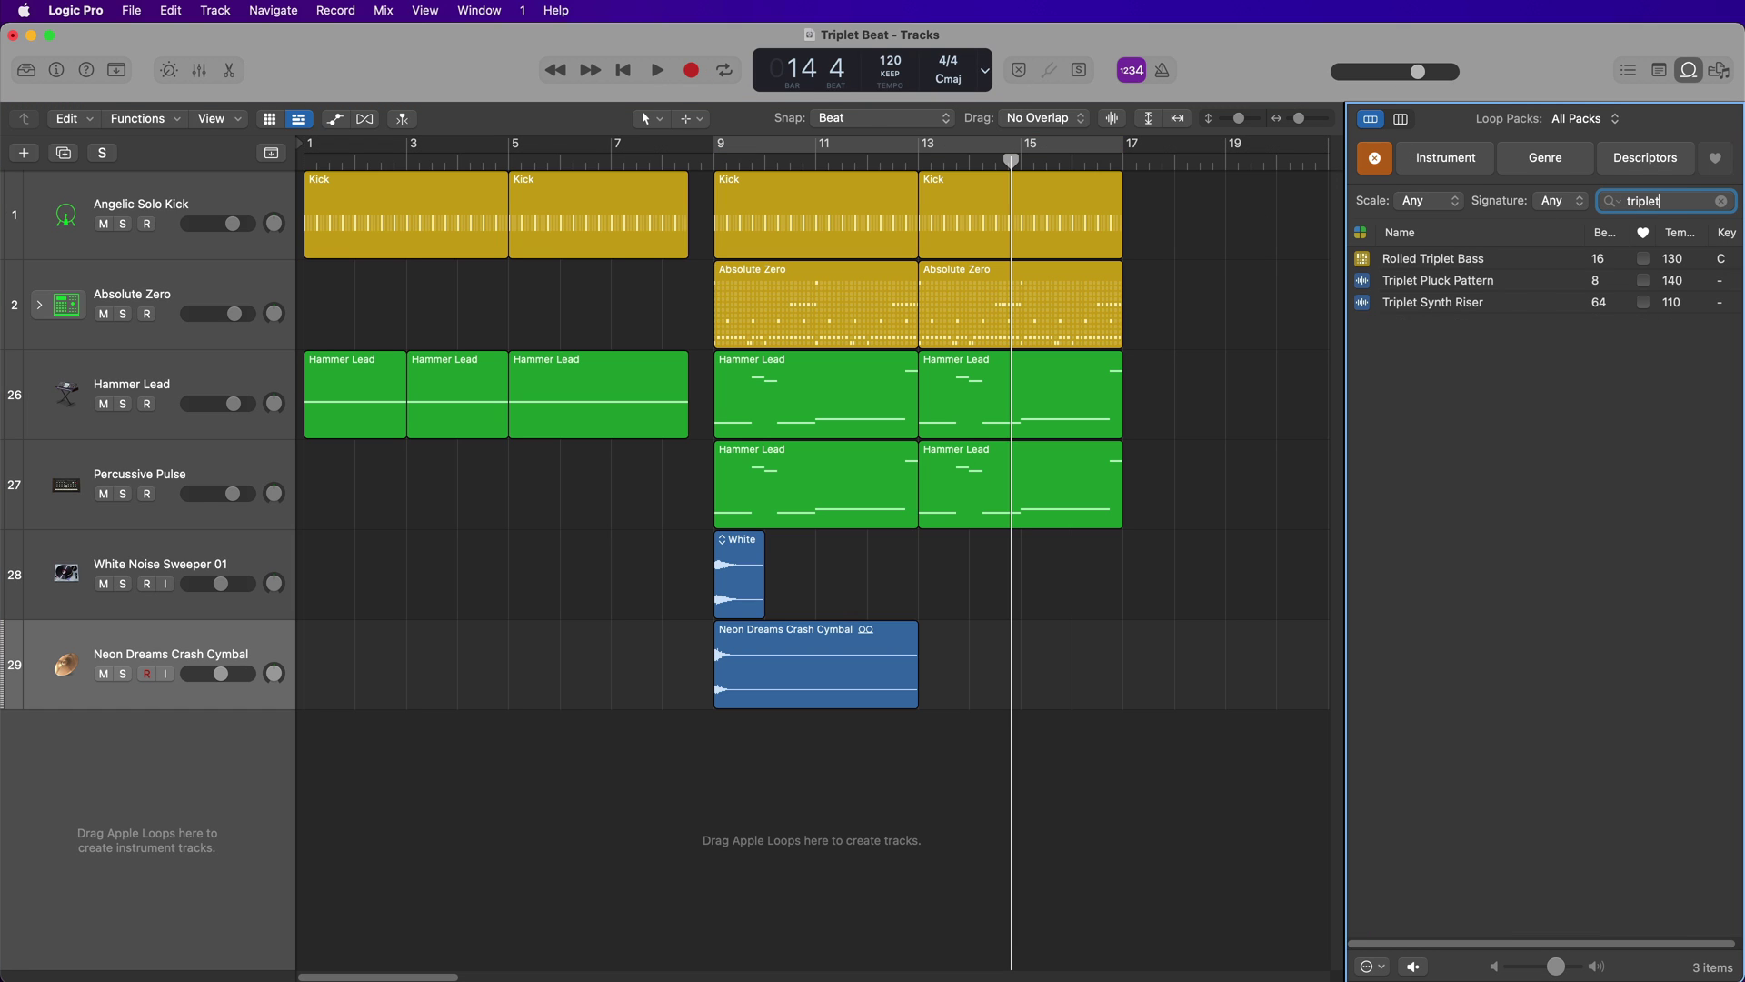
Step: Preview the Triplet Pluck Pattern loop and add it on a new track starting at bar 7
click(1427, 285)
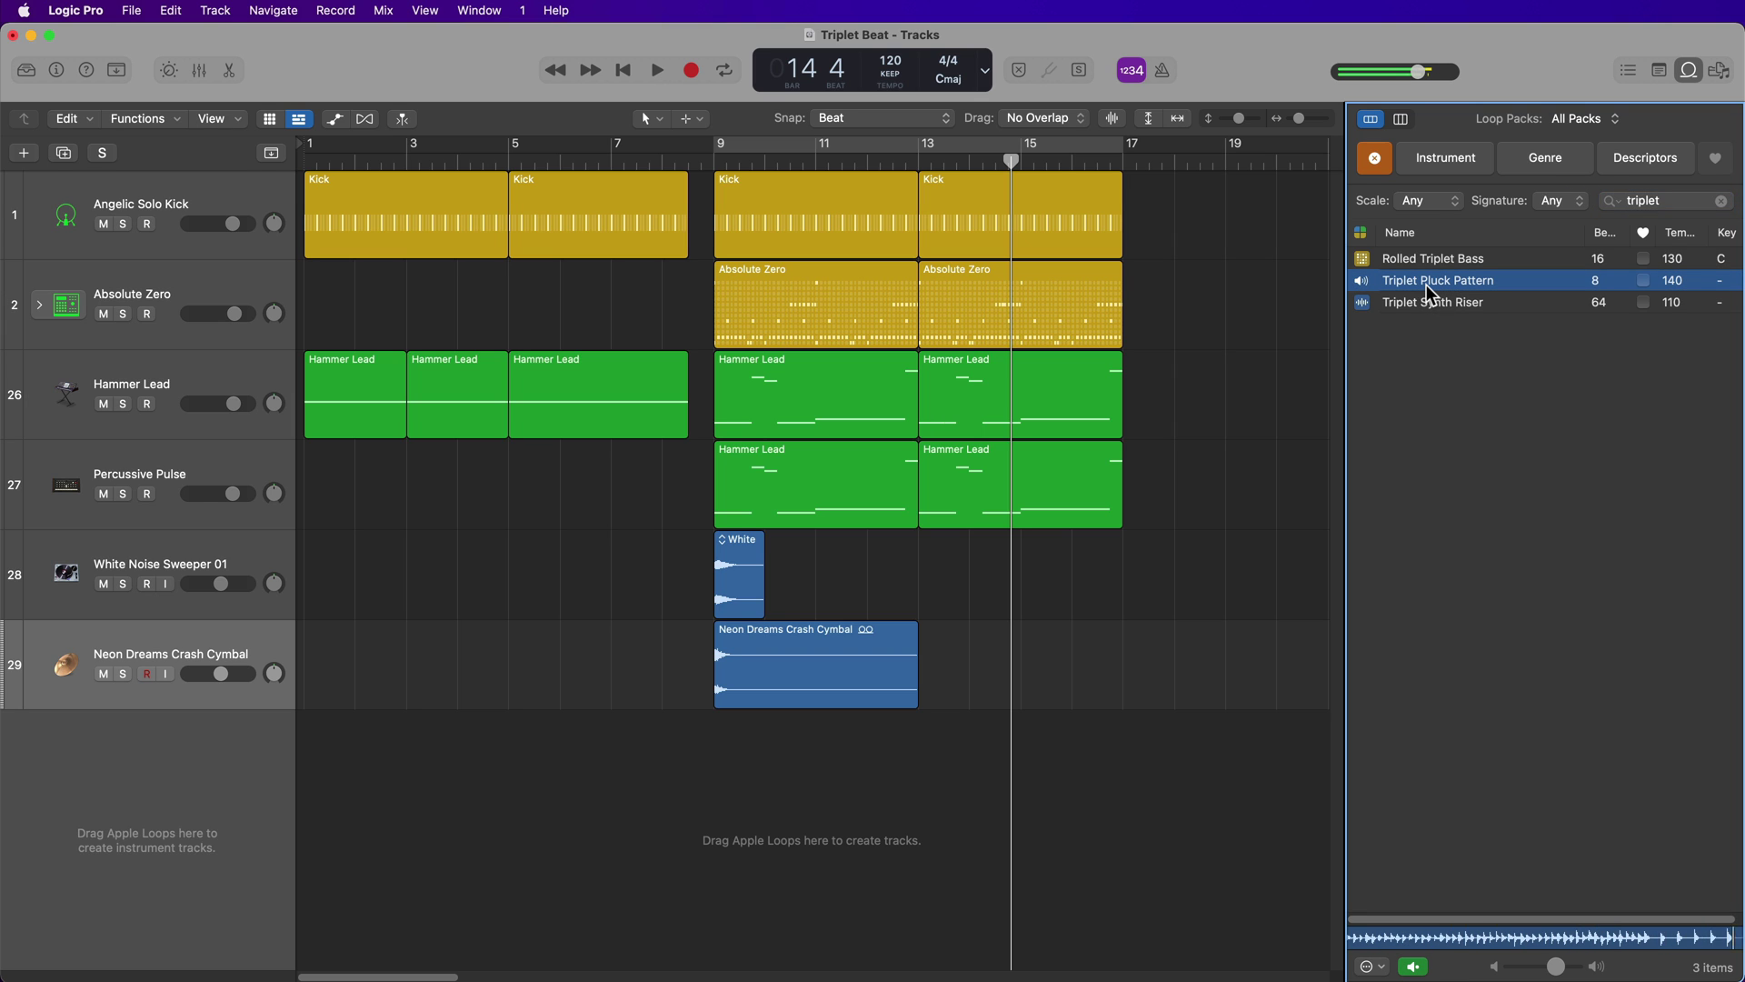
click(1427, 285)
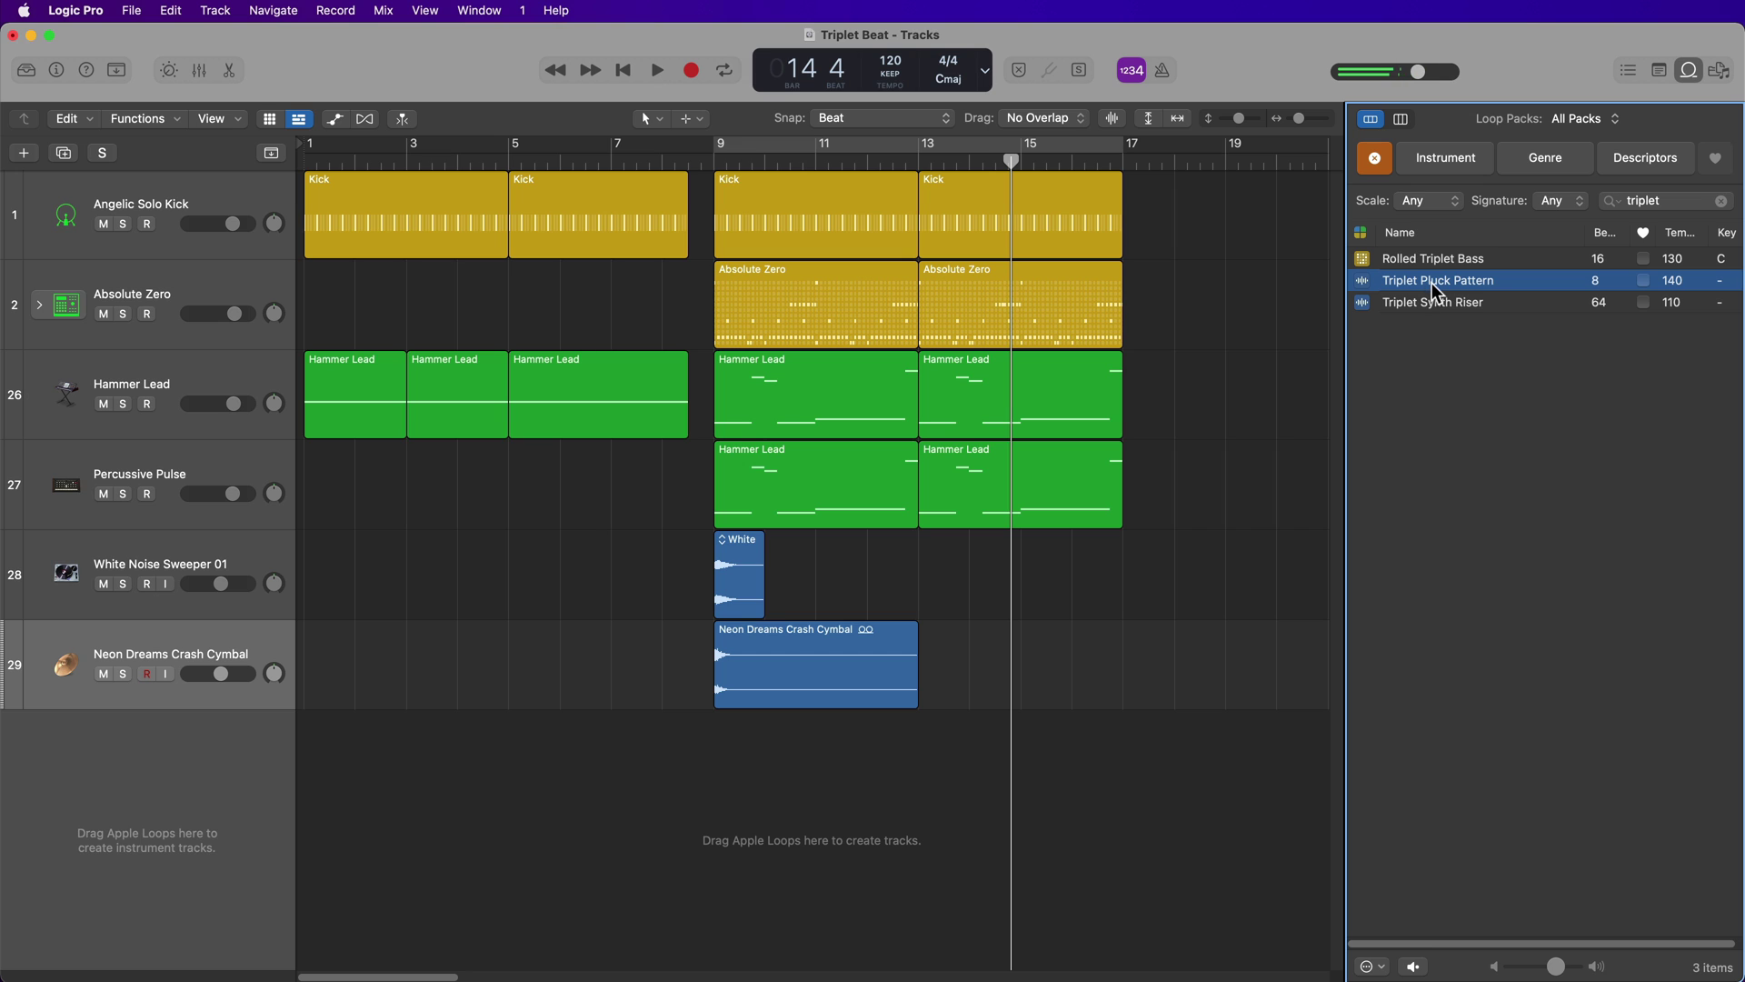
drag(1433, 289, 673, 841)
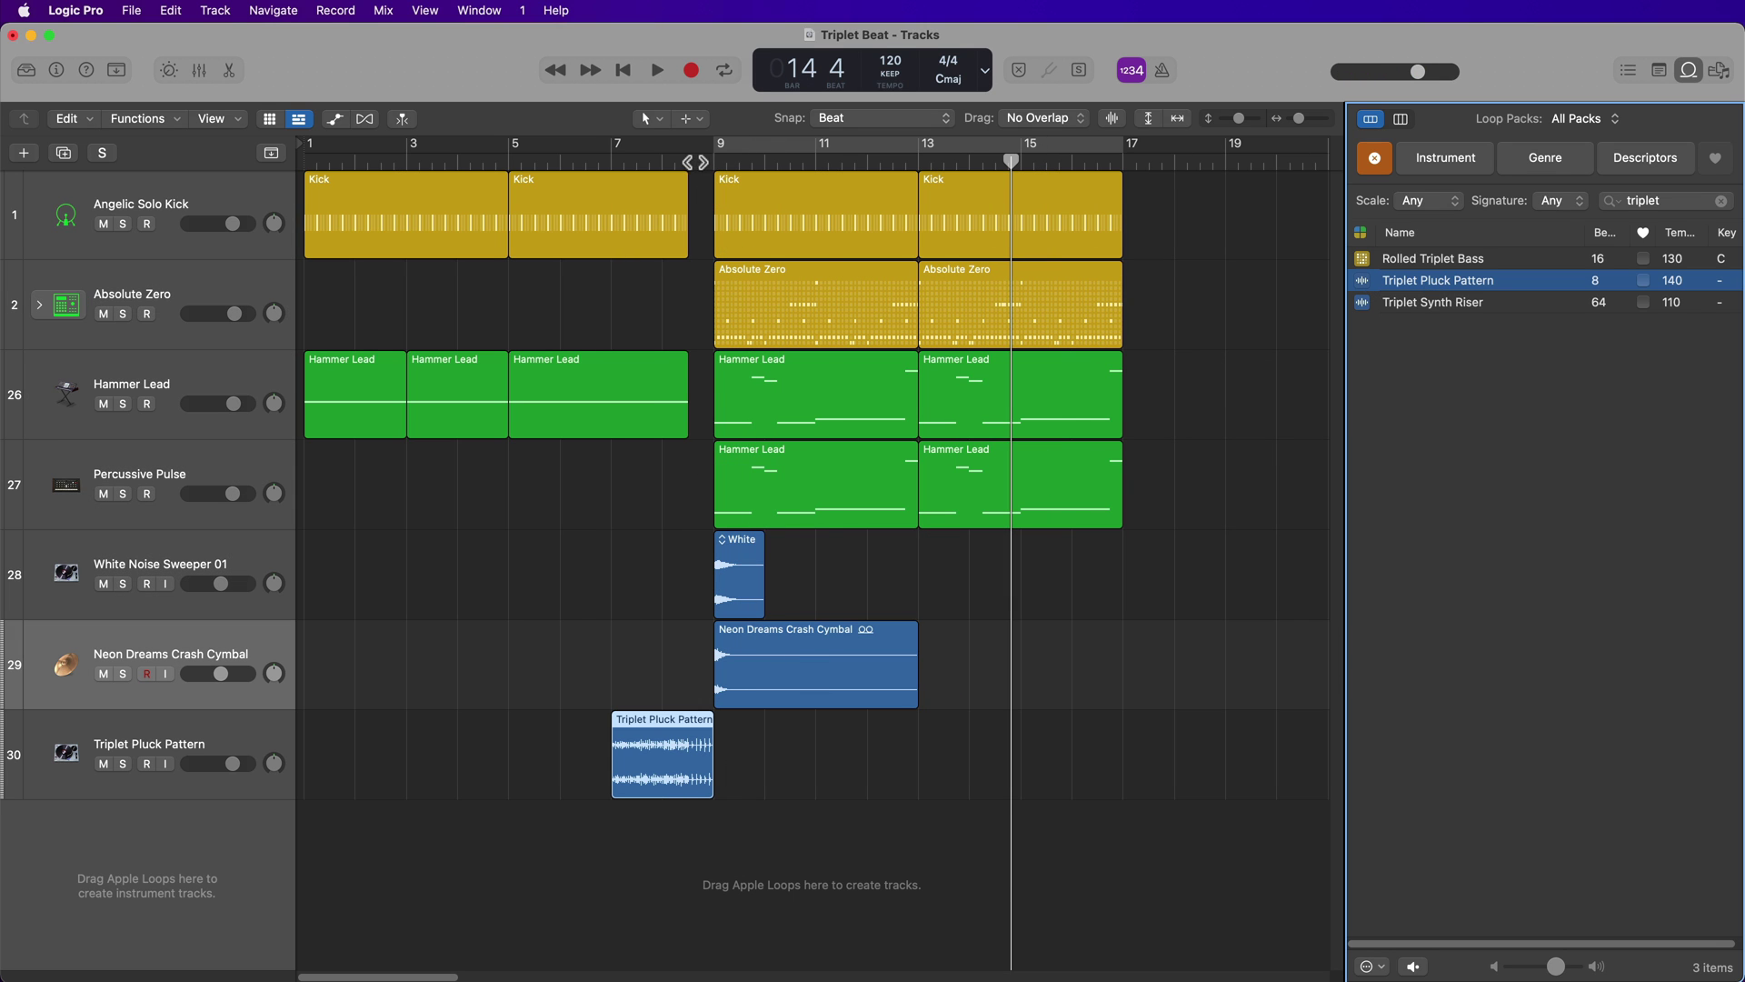
Step: Place the playhead at 8 3 and examine the Triplet Pluck Pattern waveform around the end of the Kick region
click(691, 162)
key(super+Right)
key(super+Right)
key(super+Right)
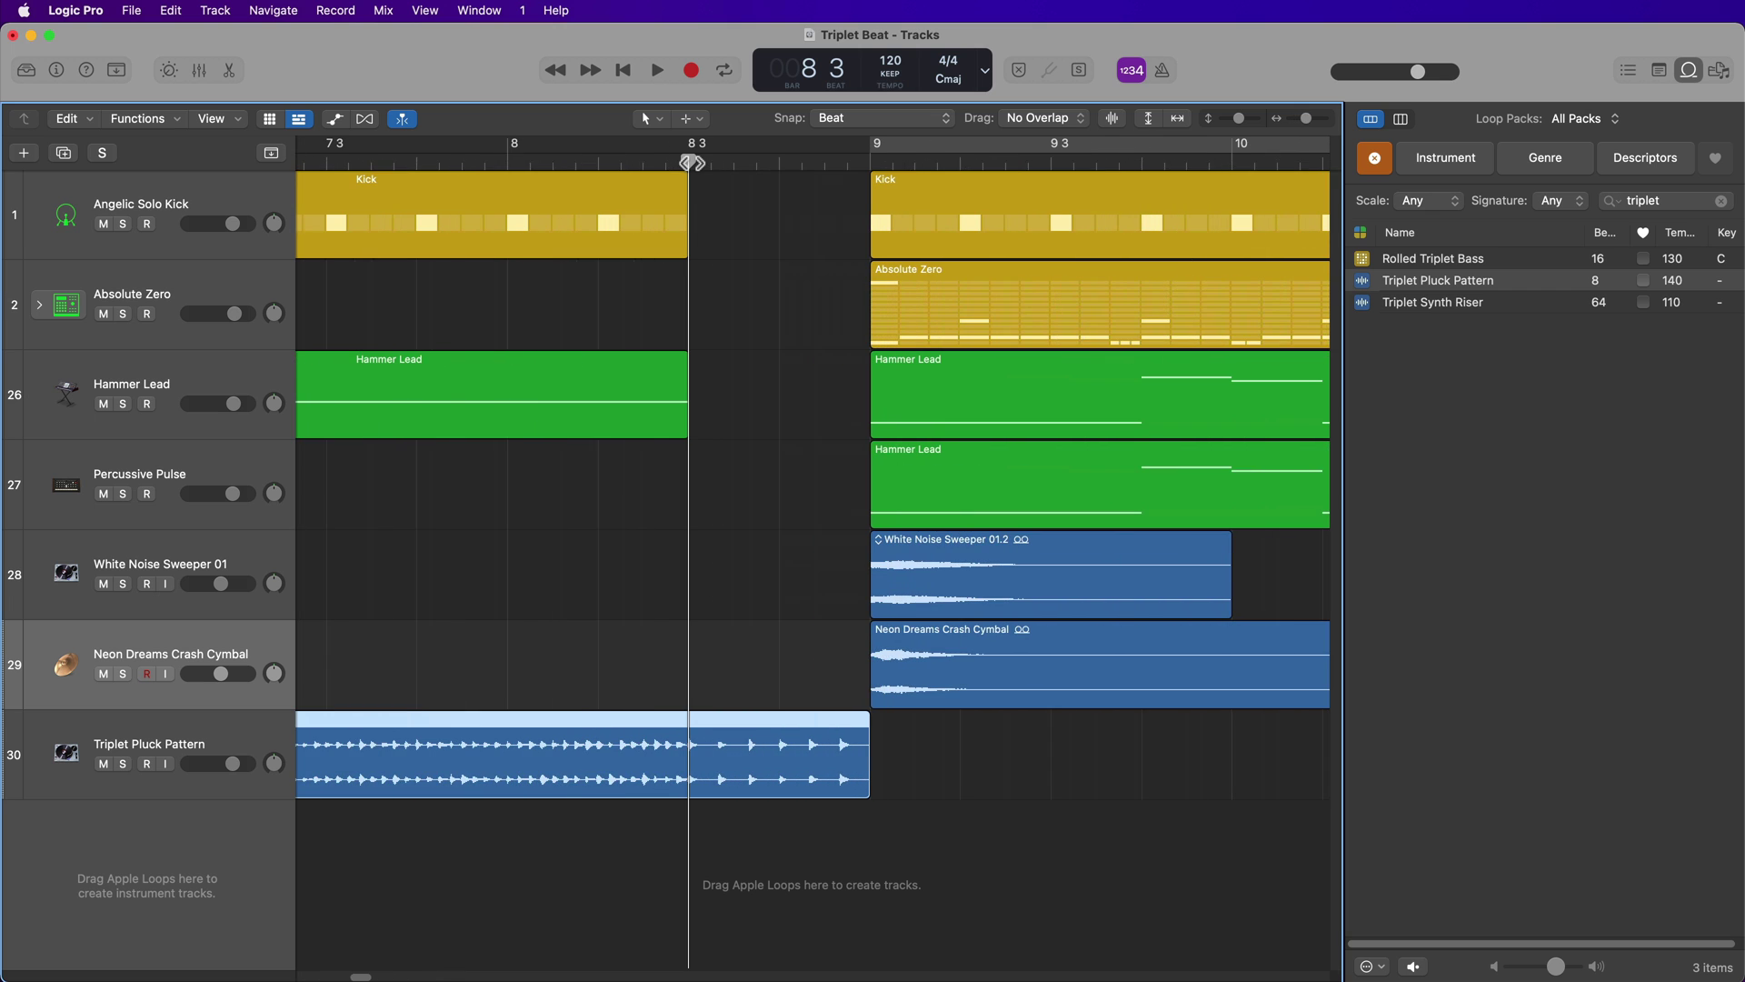
key(super+Left)
key(super+Left)
key(super+Left)
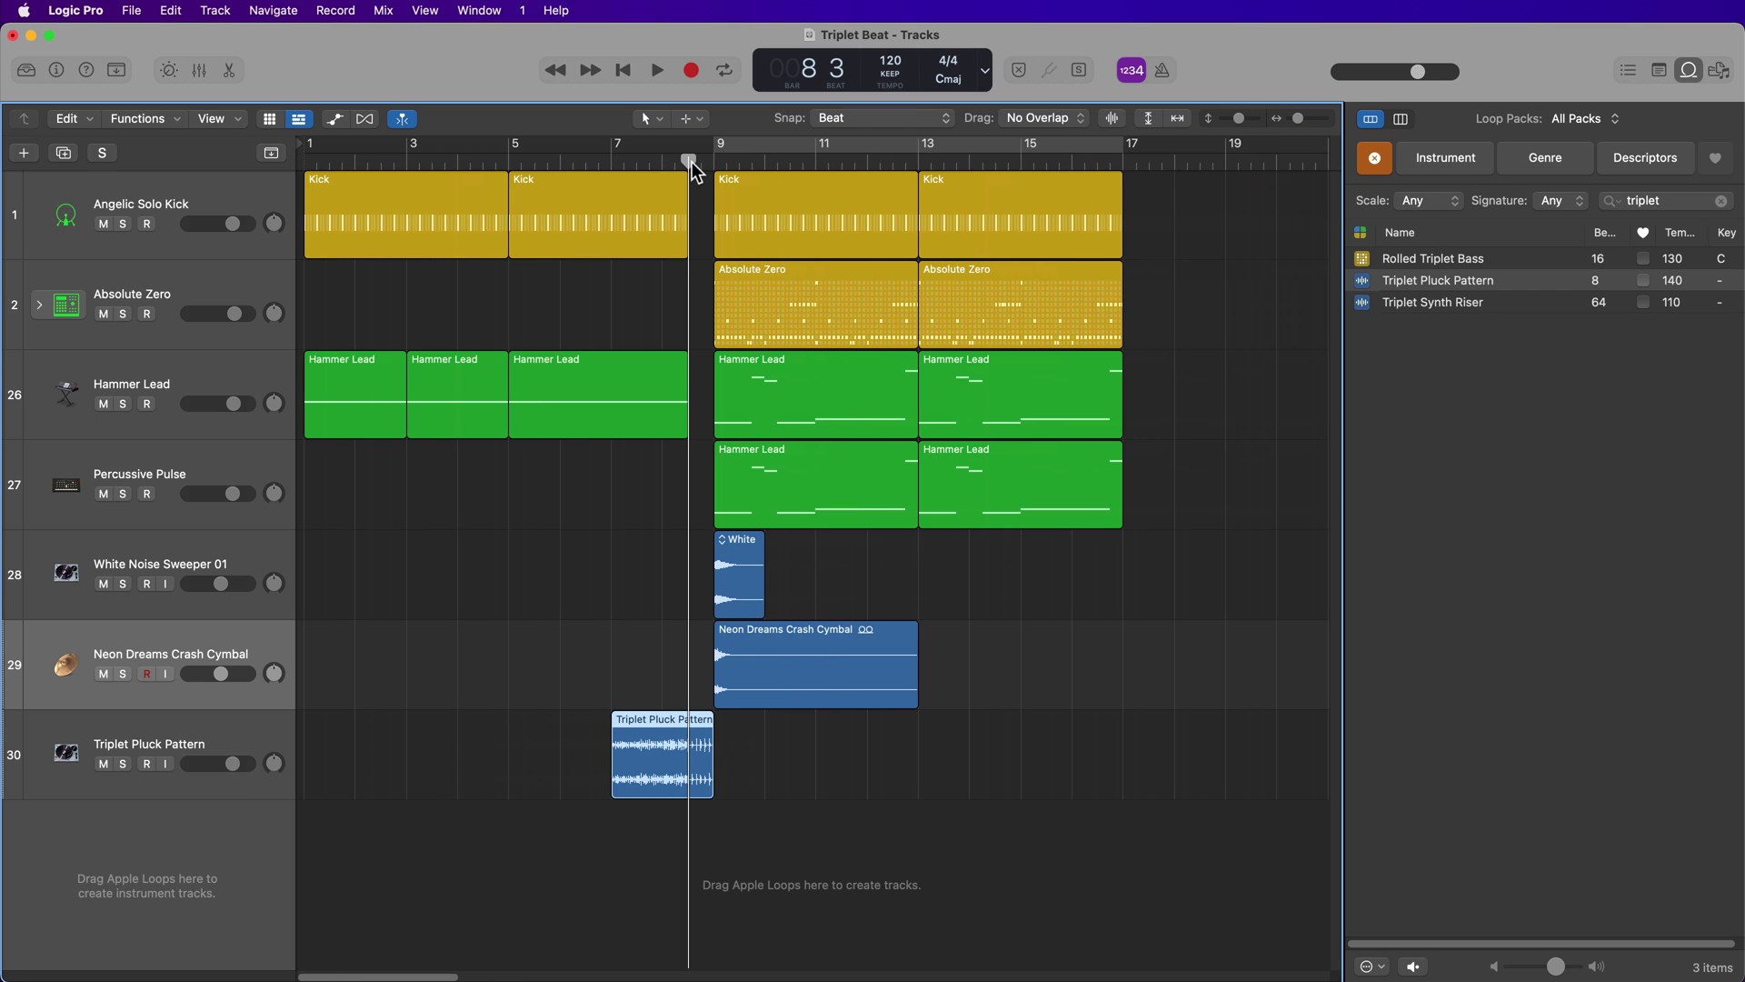
Step: Preview the Triplet Synth Riser loop and add it on a new track starting at bar 1
click(1426, 308)
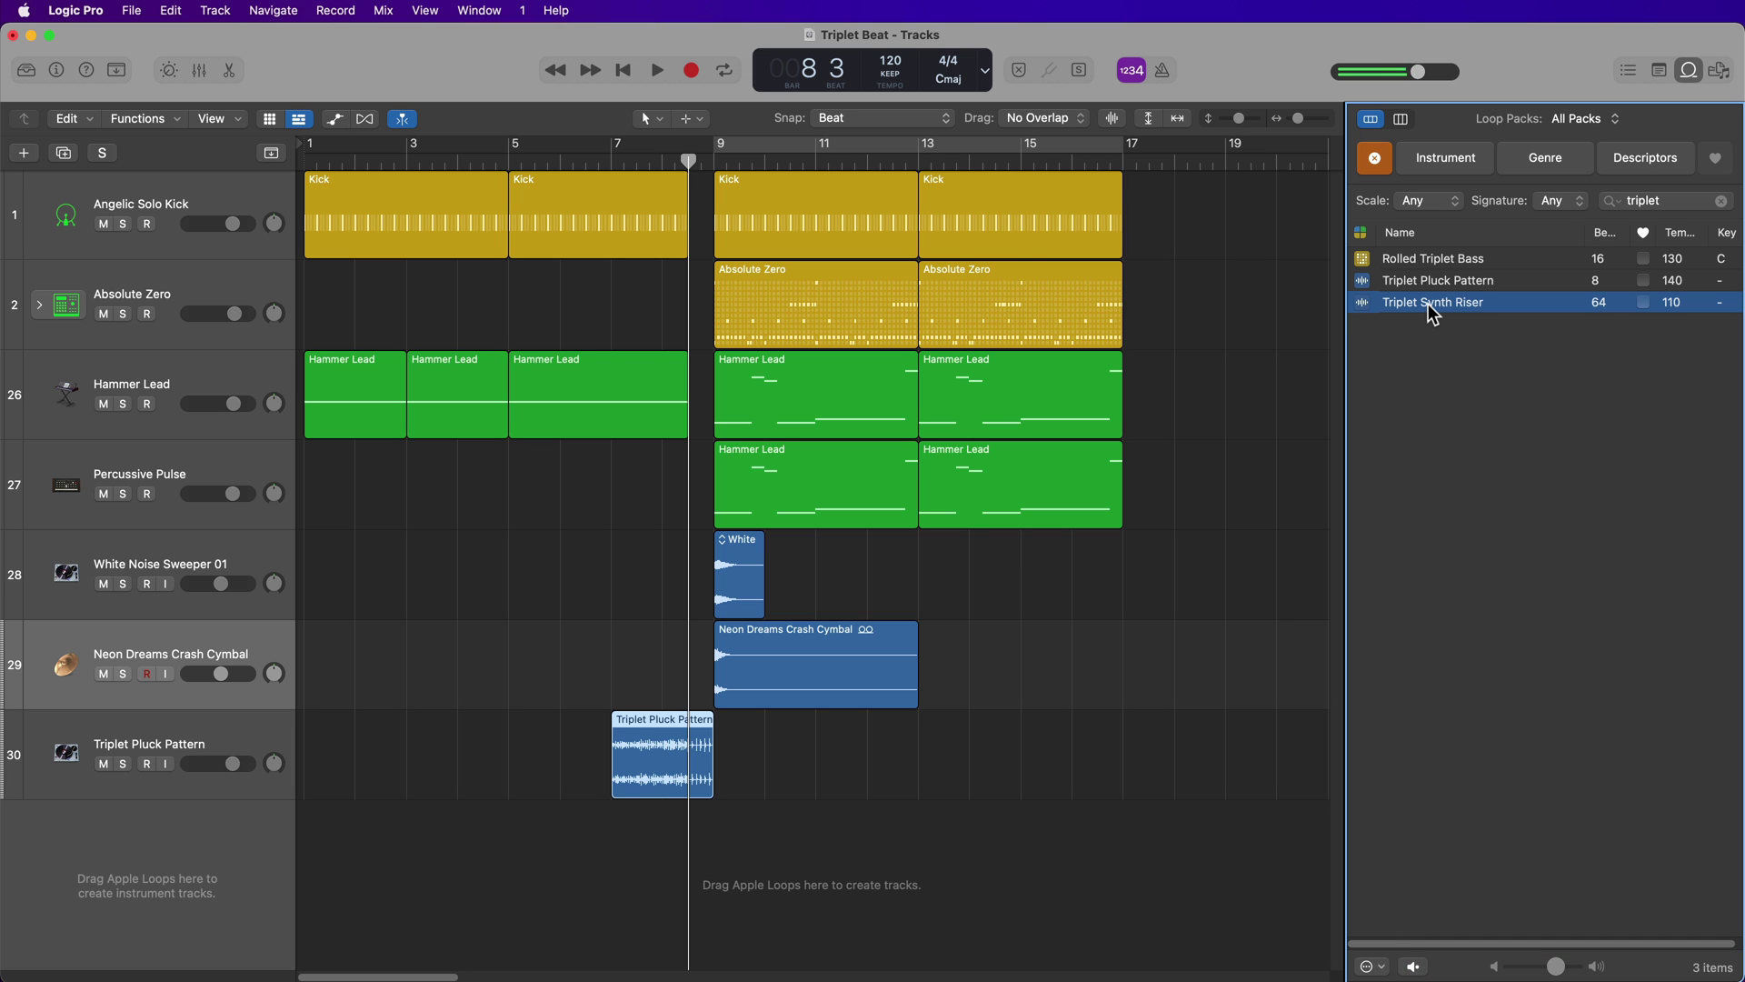
drag(1427, 303, 304, 924)
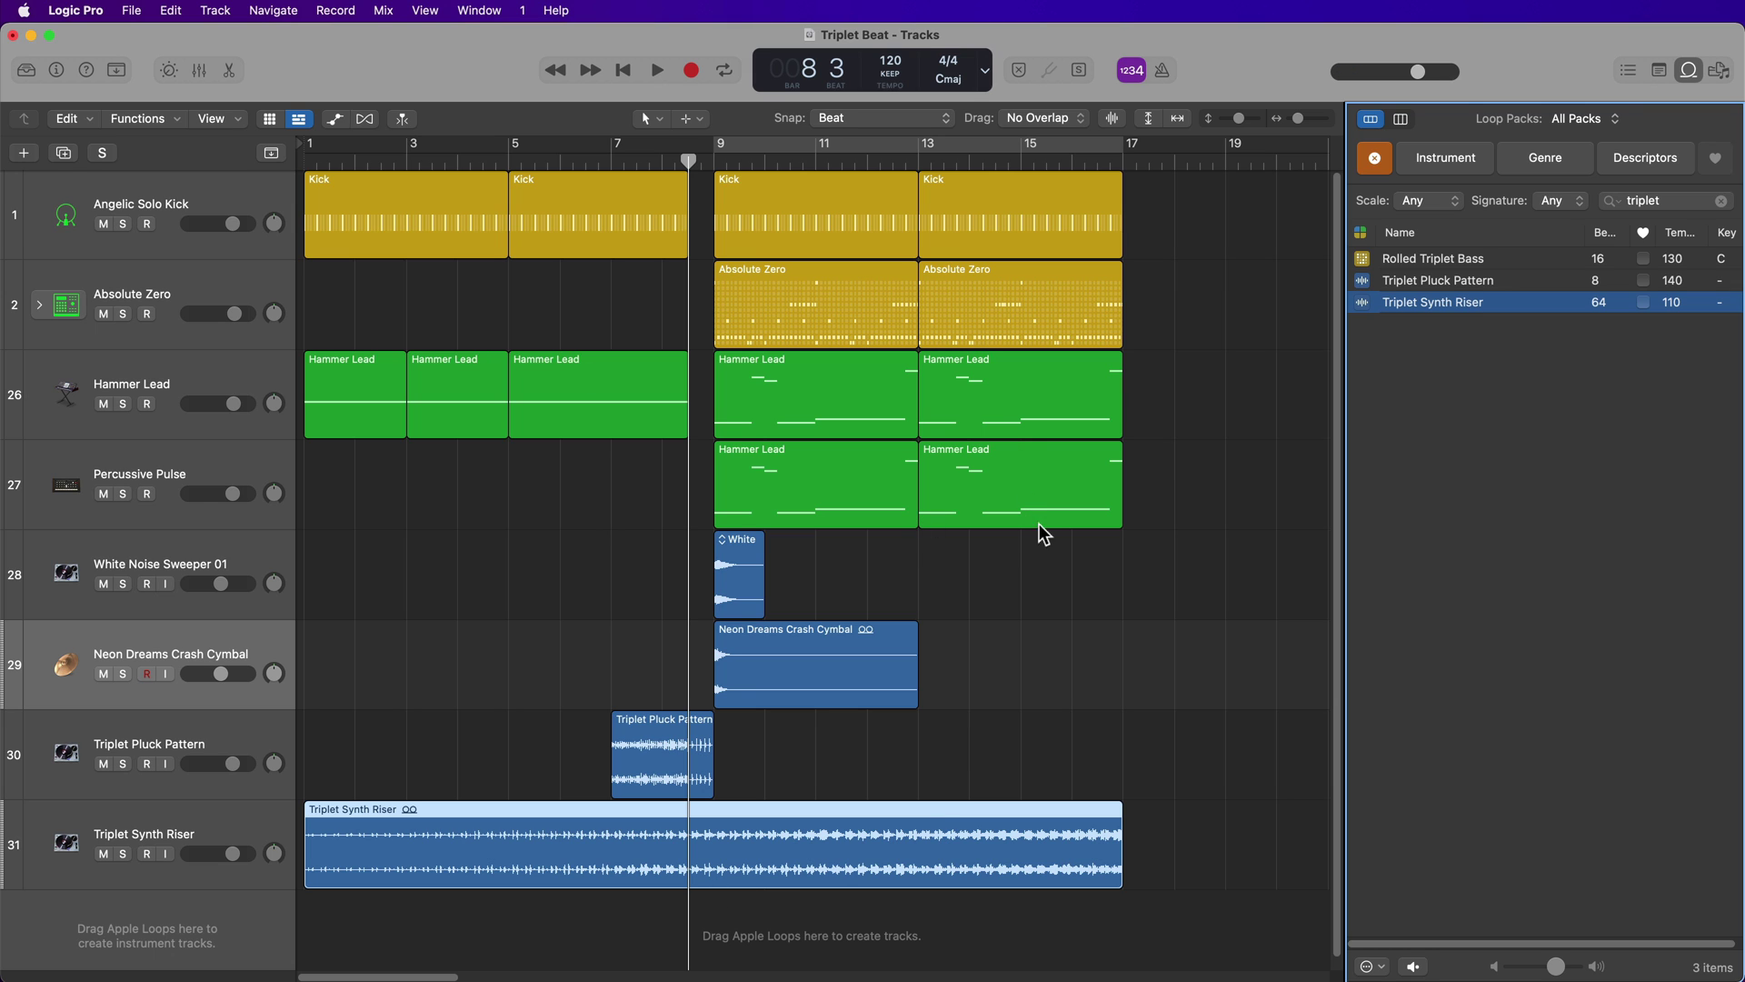
click(1166, 721)
Step: Trim the start of the Triplet Synth Riser region to leave eight bars and position it from bar 1 to bar 9
click(892, 822)
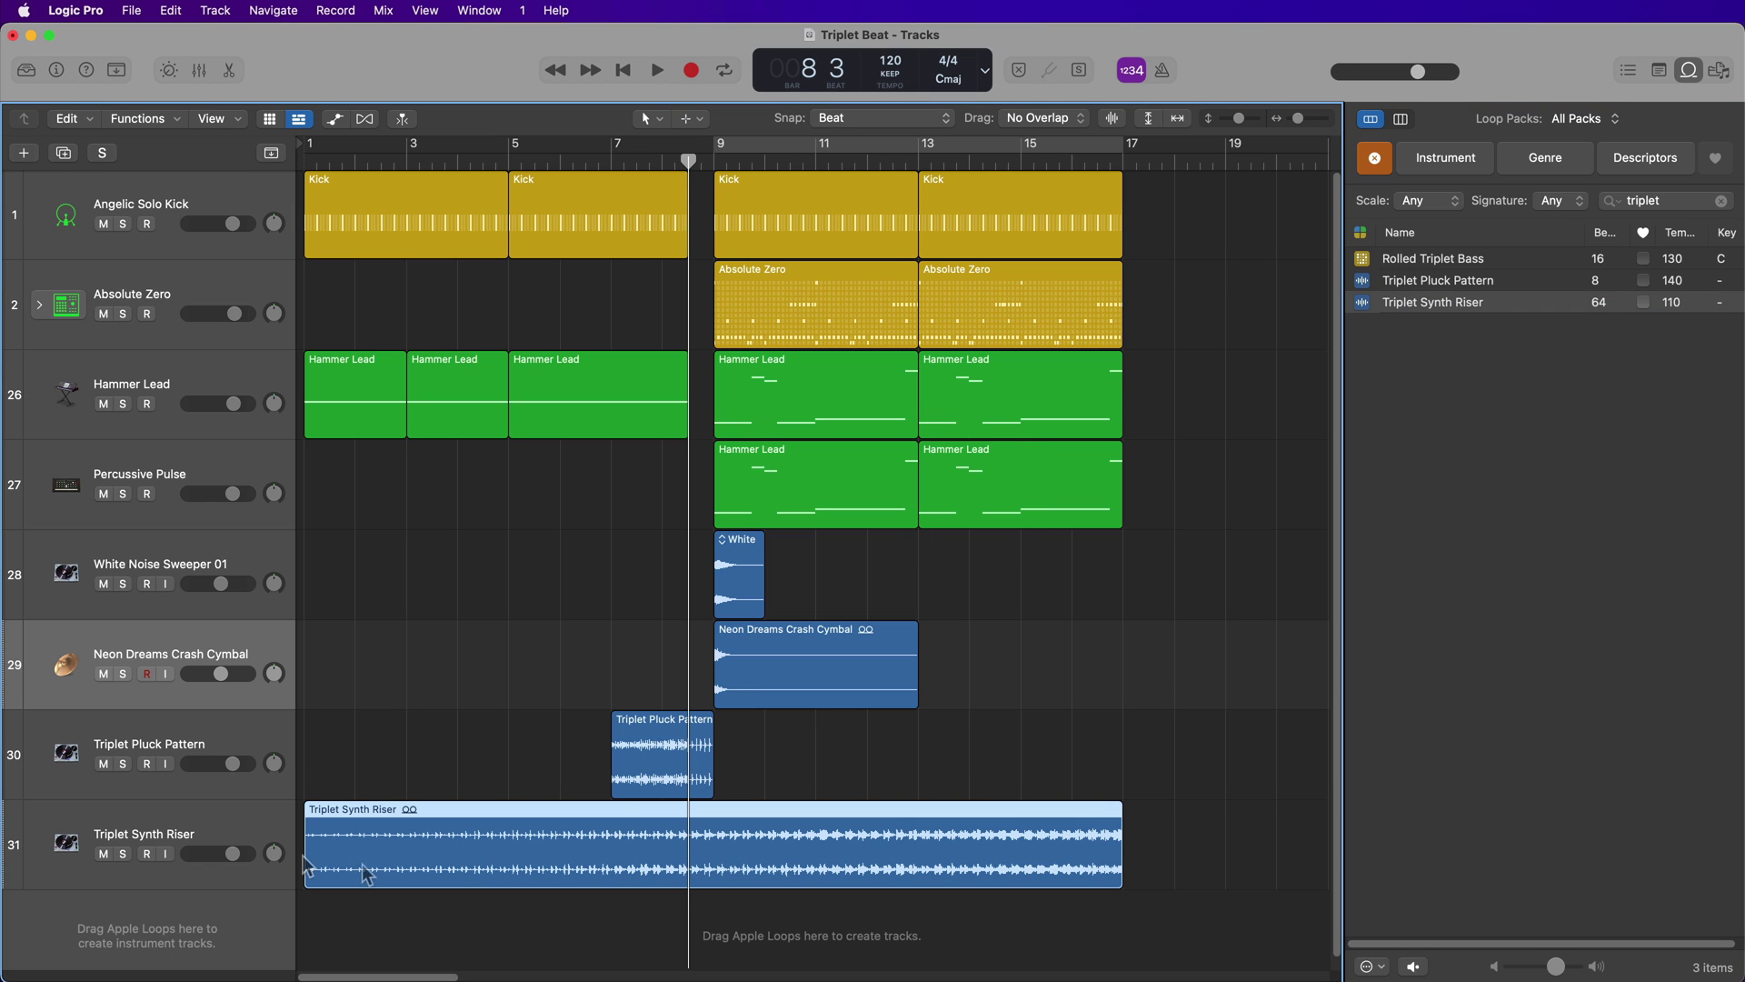
drag(318, 858, 355, 868)
click(880, 845)
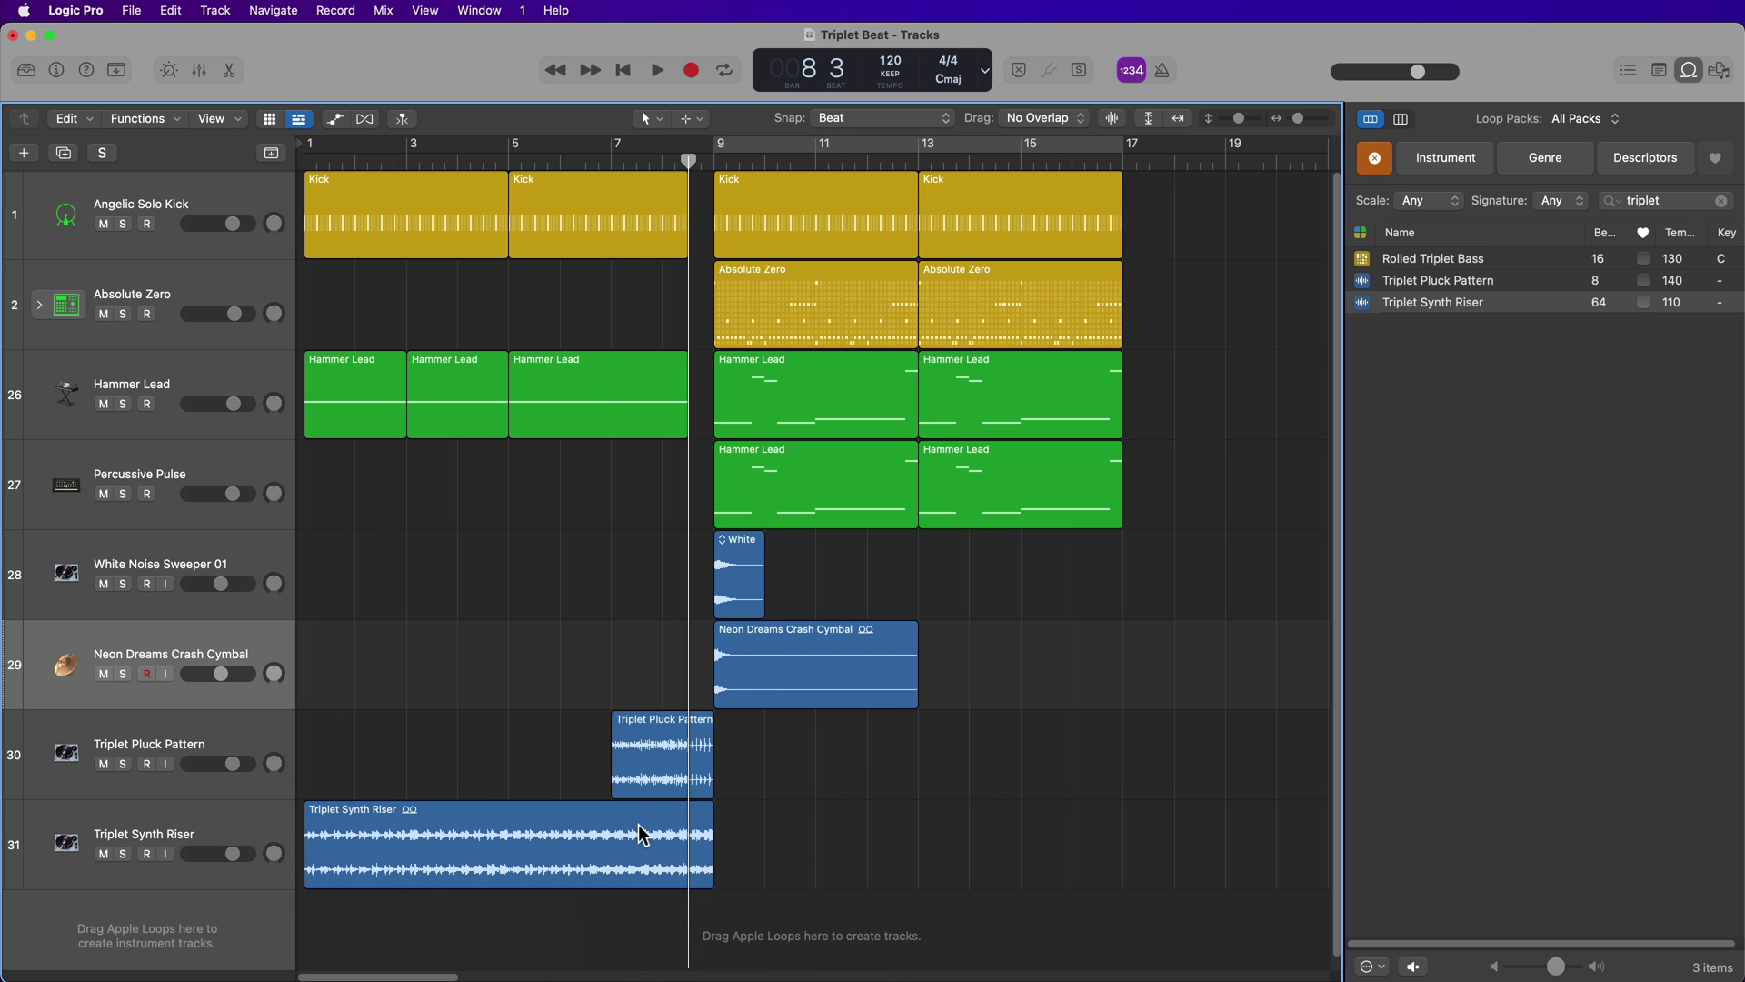
Step: Add a fade-in of about one bar to the Triplet Pluck Pattern region and about seven bars to the Triplet Synth Riser region
drag(656, 750, 504, 741)
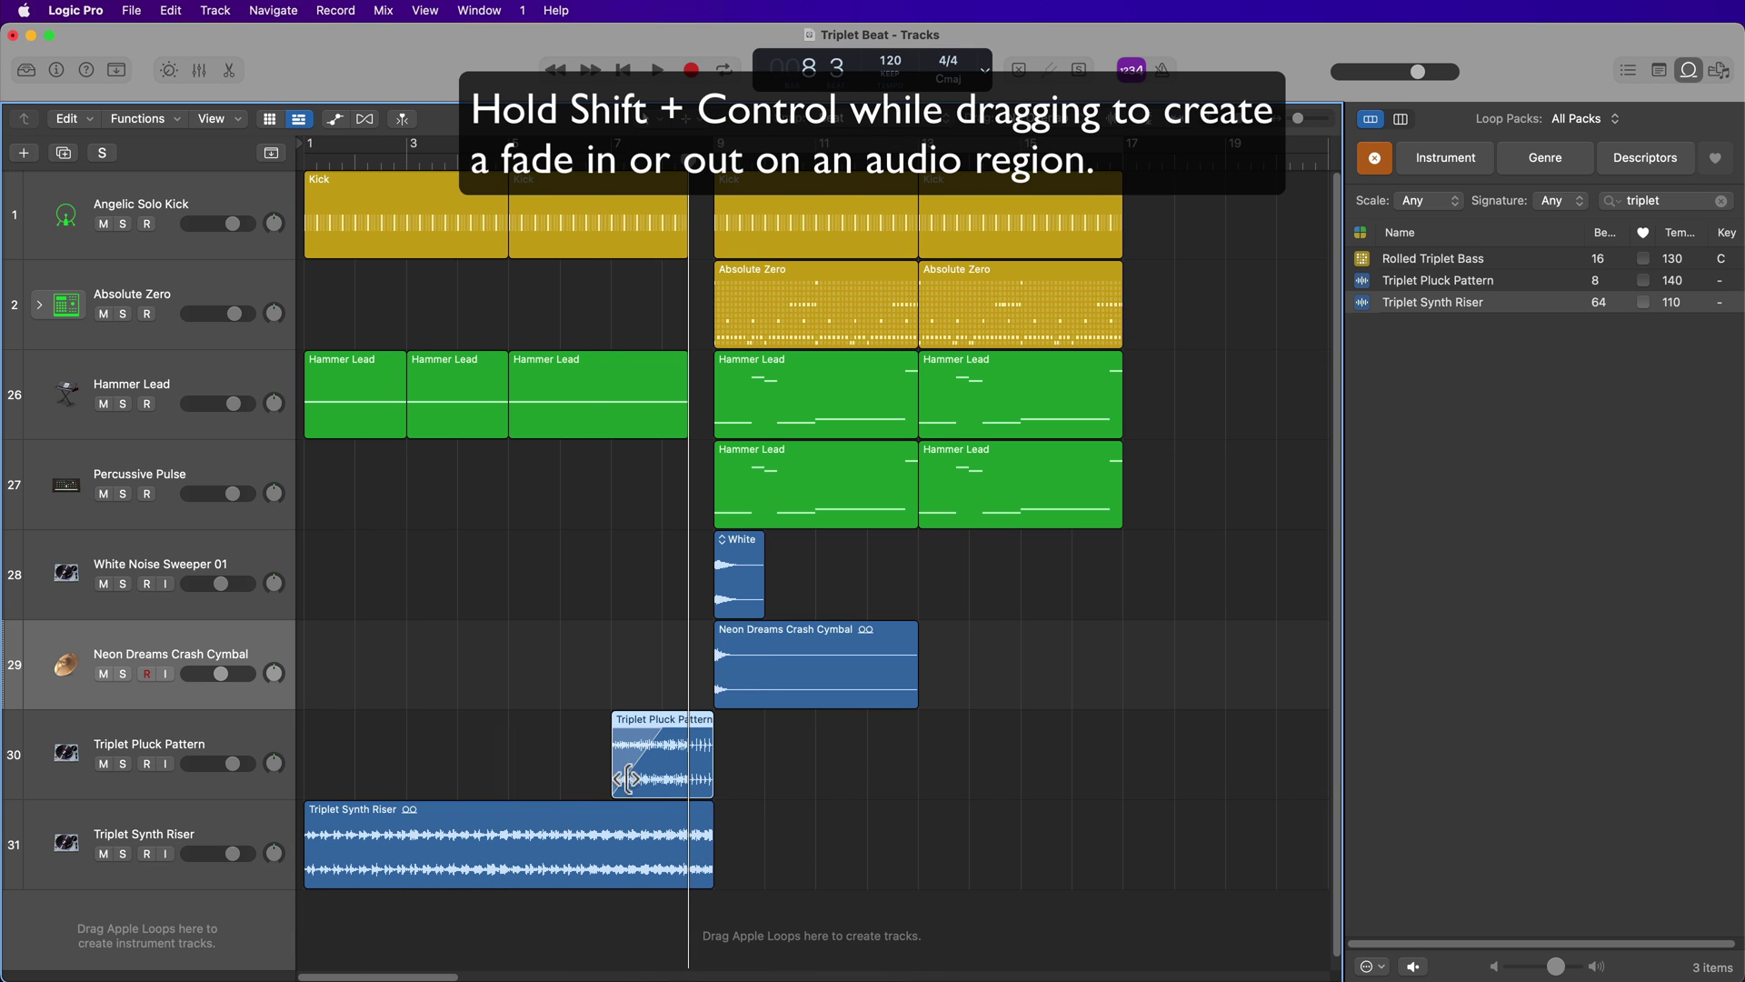
drag(658, 827, 230, 829)
click(914, 792)
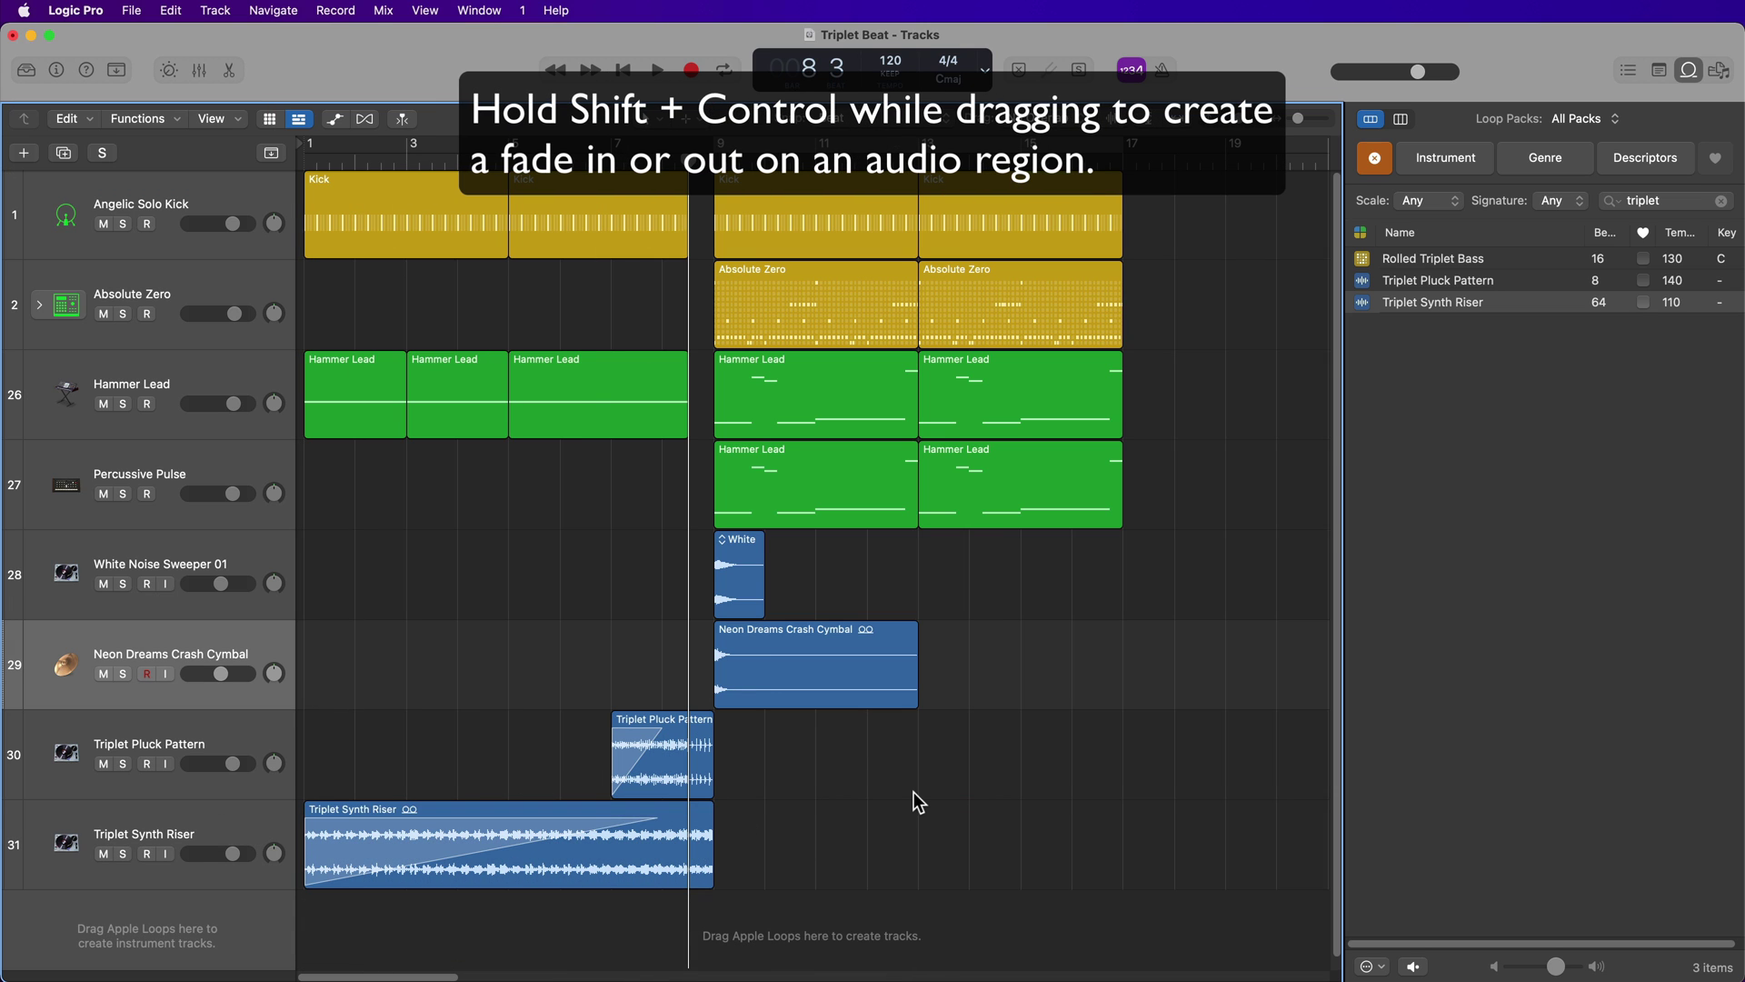
Step: Show the Mixer without the Loop Browser and lower the Triplet Pluck Pattern and Triplet Synth Riser channels together to -3.8 dB
key(Return)
key(x)
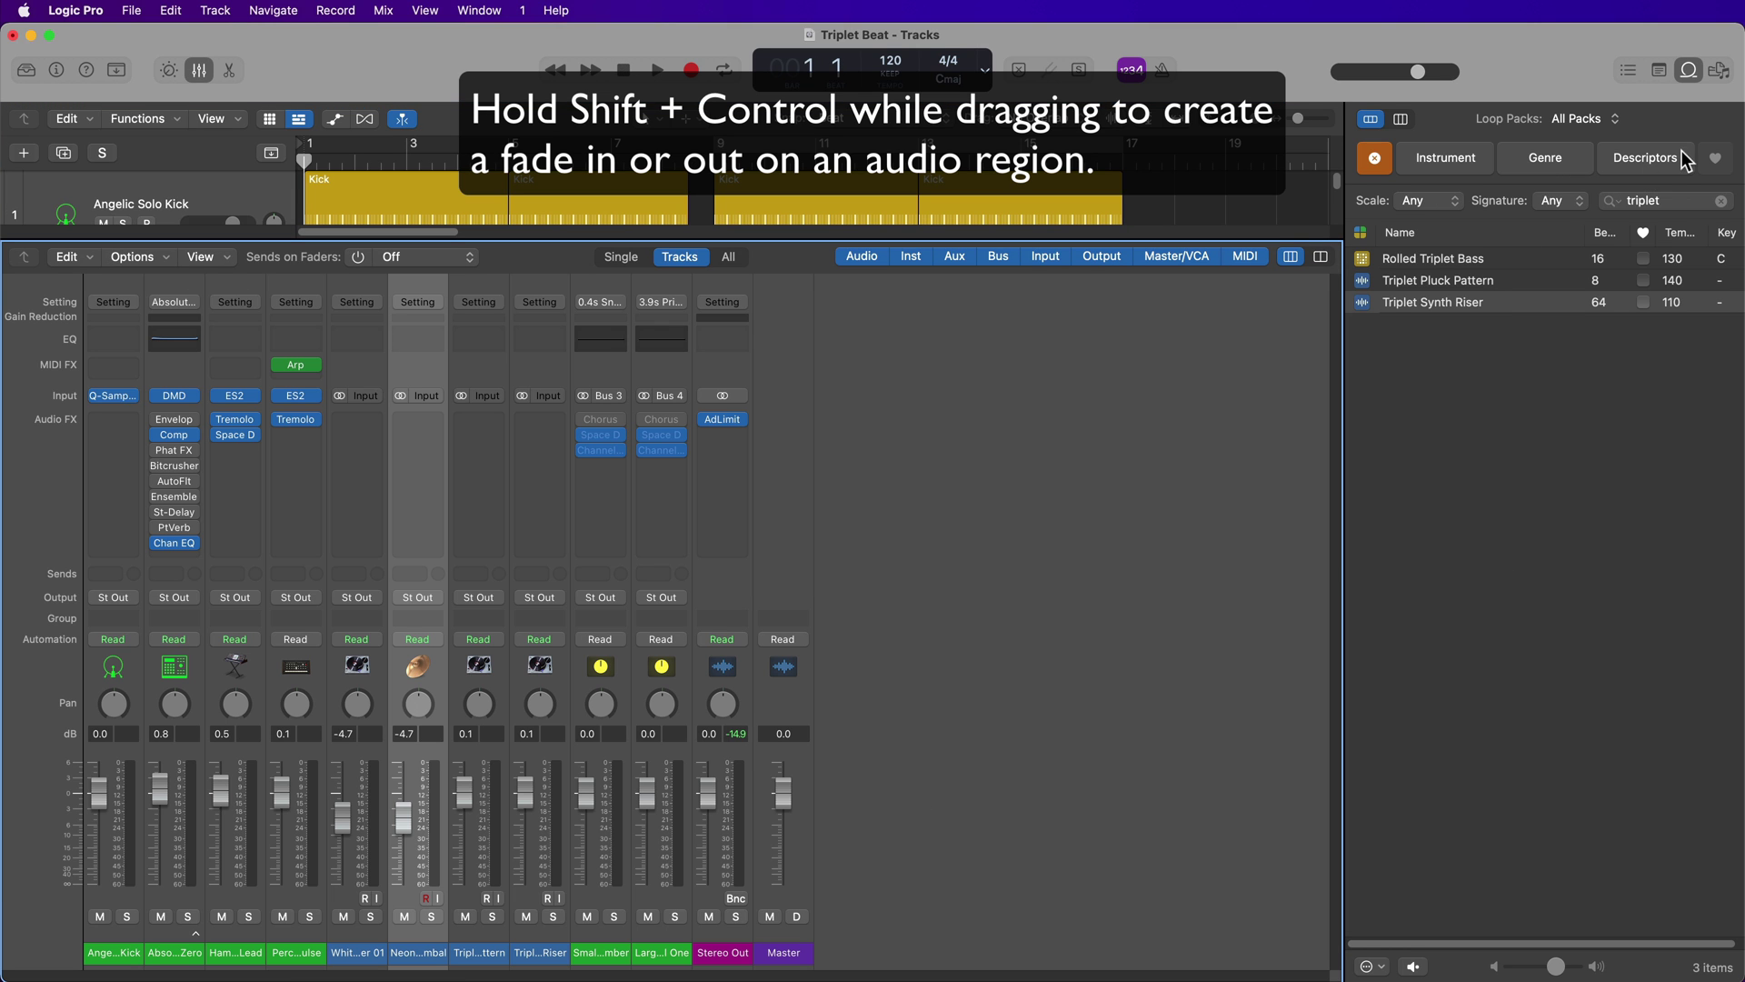
click(1689, 72)
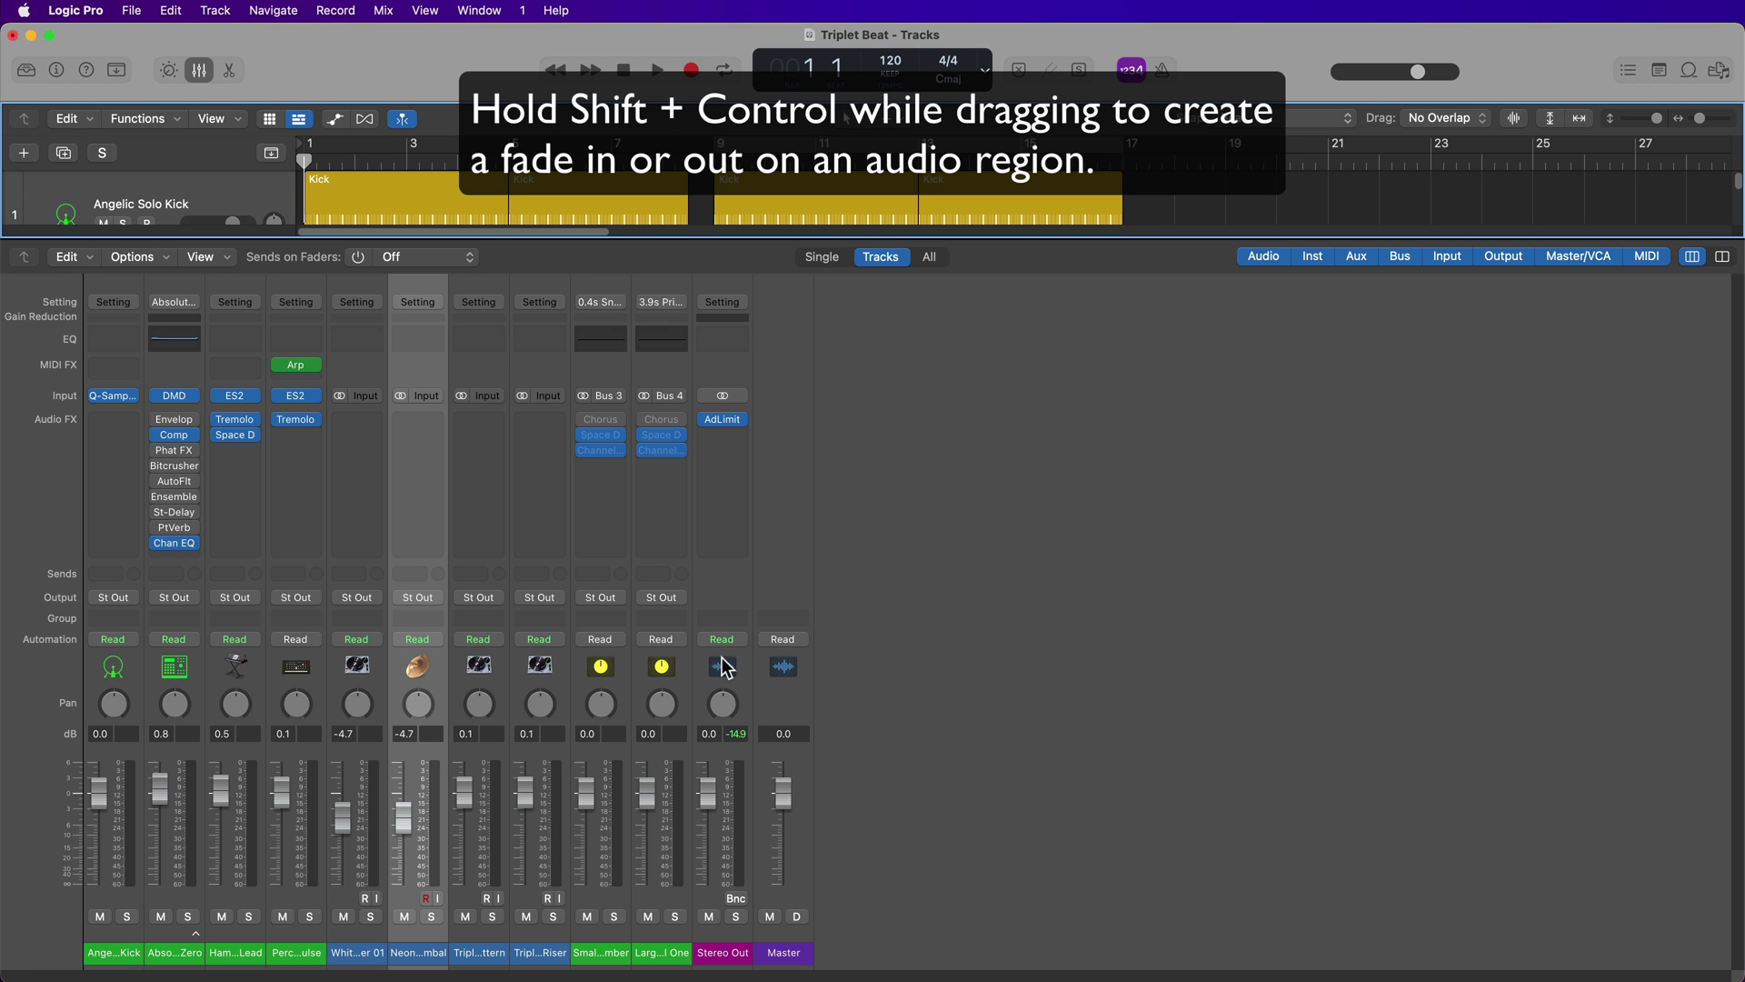
click(491, 953)
shift+click(540, 953)
drag(525, 793, 525, 812)
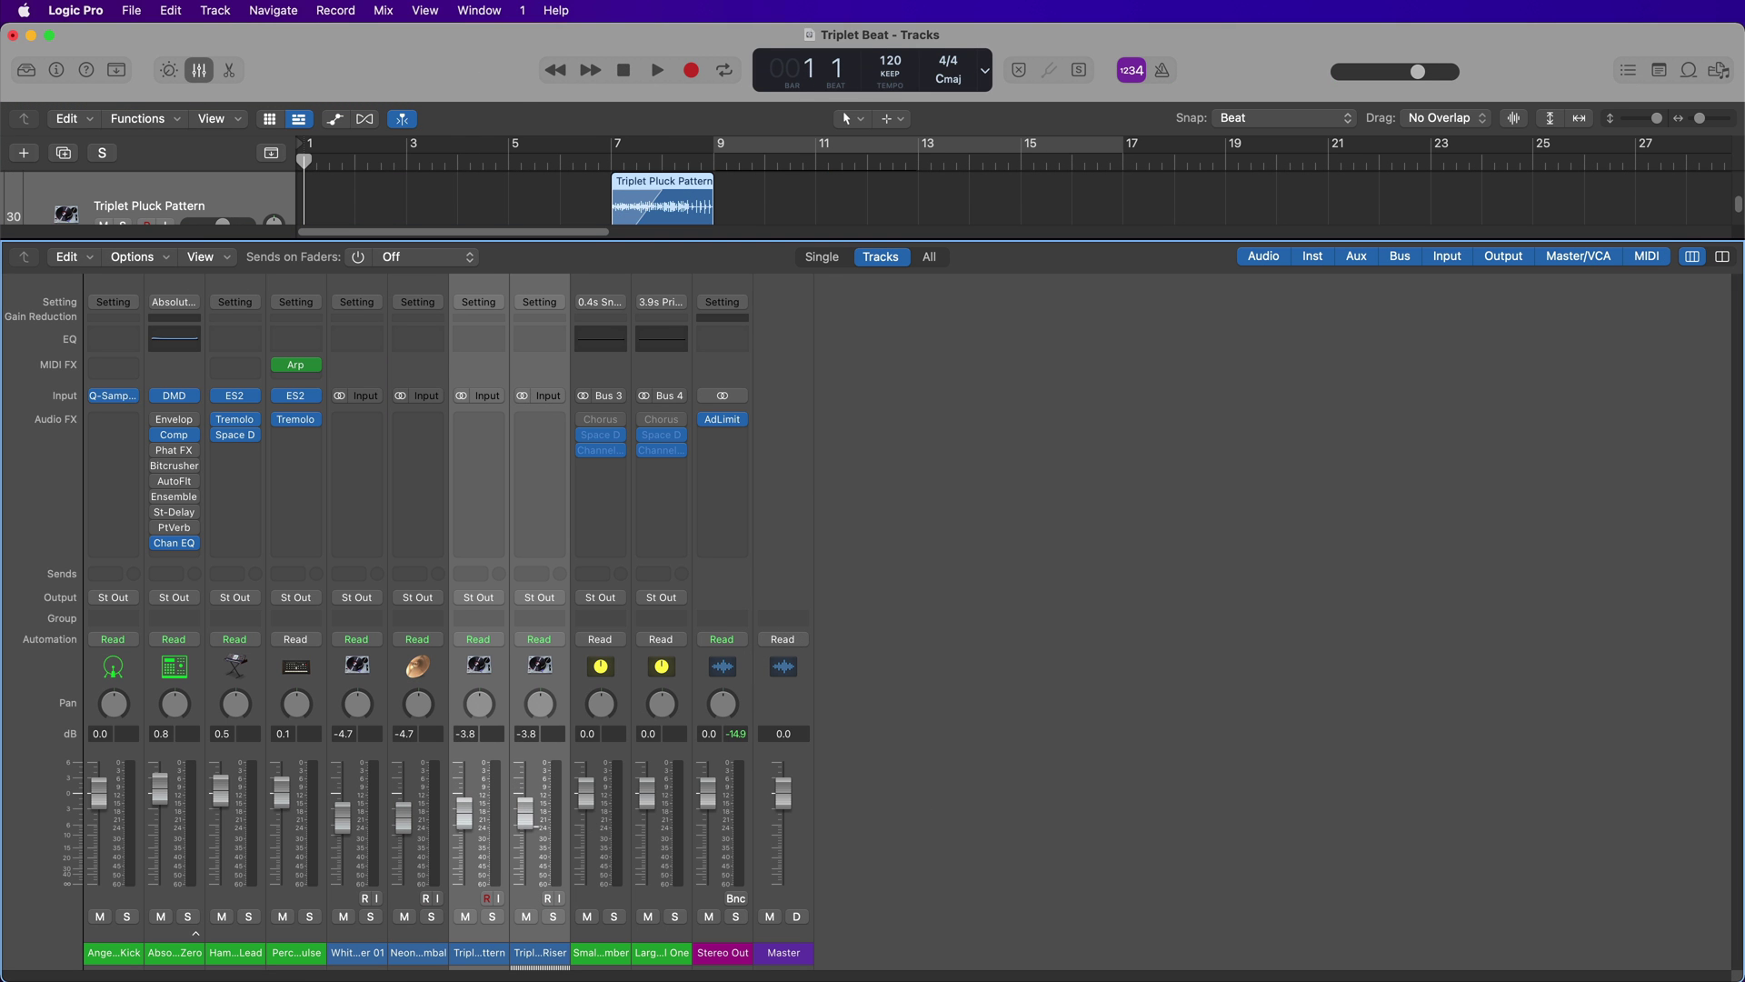
Step: Hide the Mixer, show the Inspector, and play the arrangement from bar 1 through the build-up into the drop
key(x)
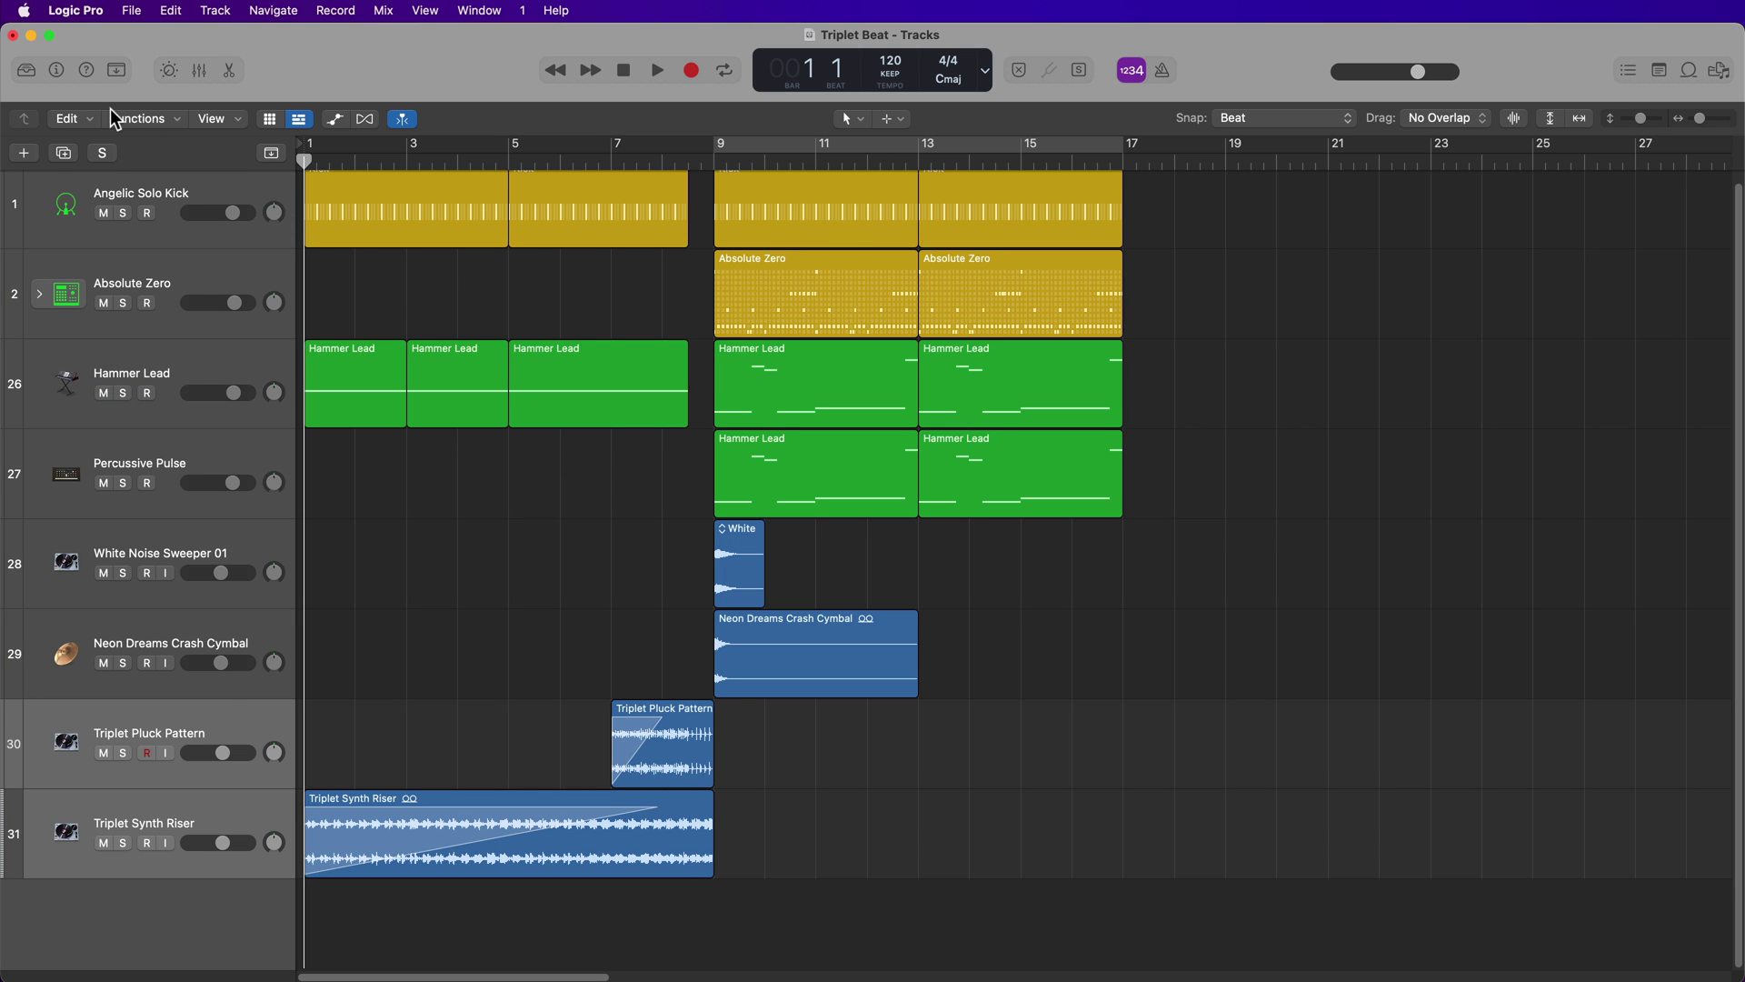
click(59, 72)
key(space)
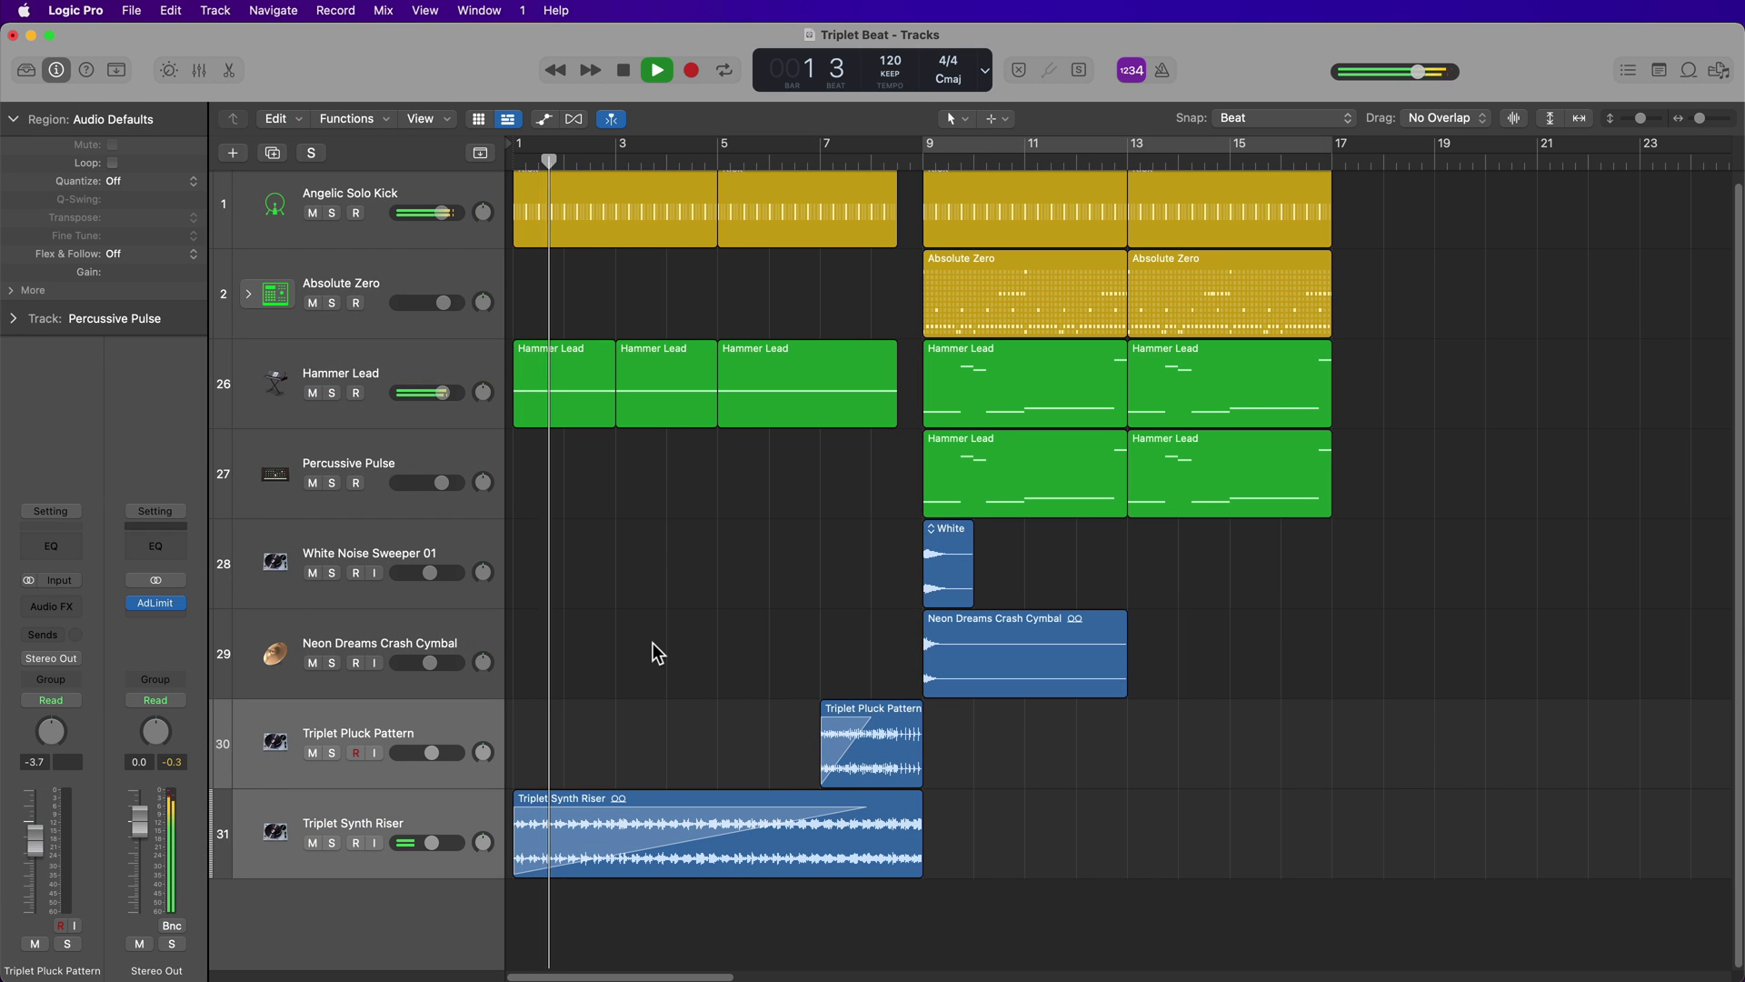
key(x)
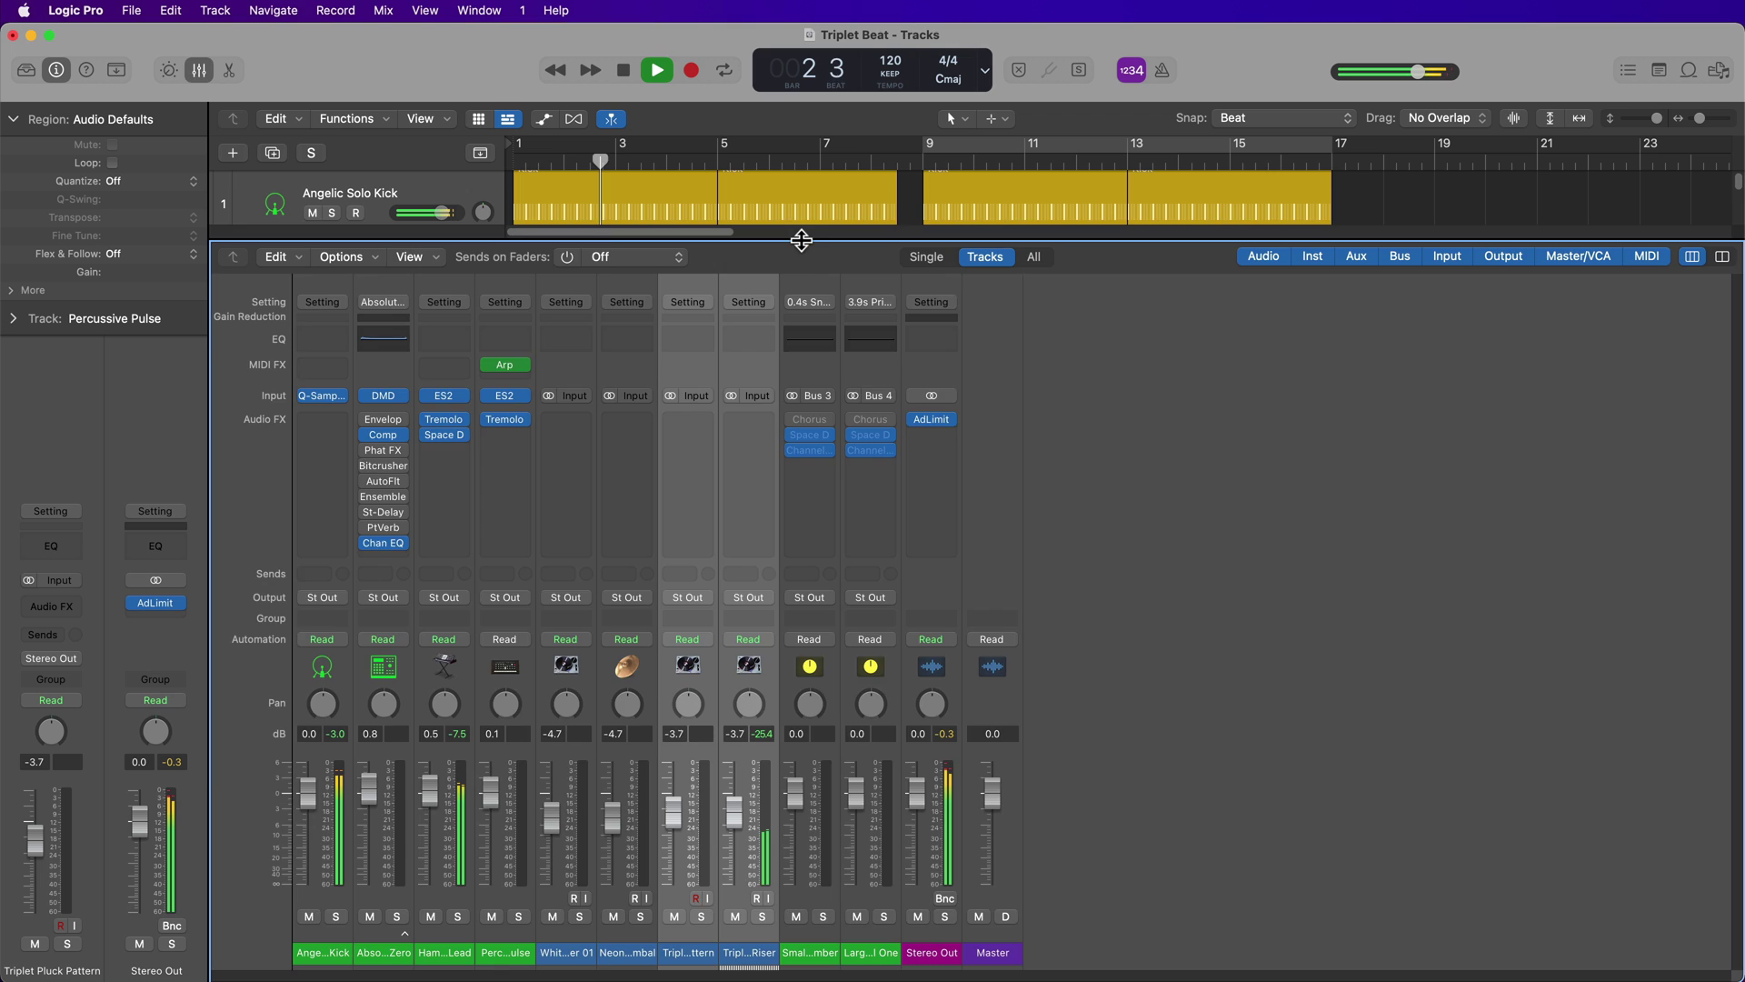
key(x)
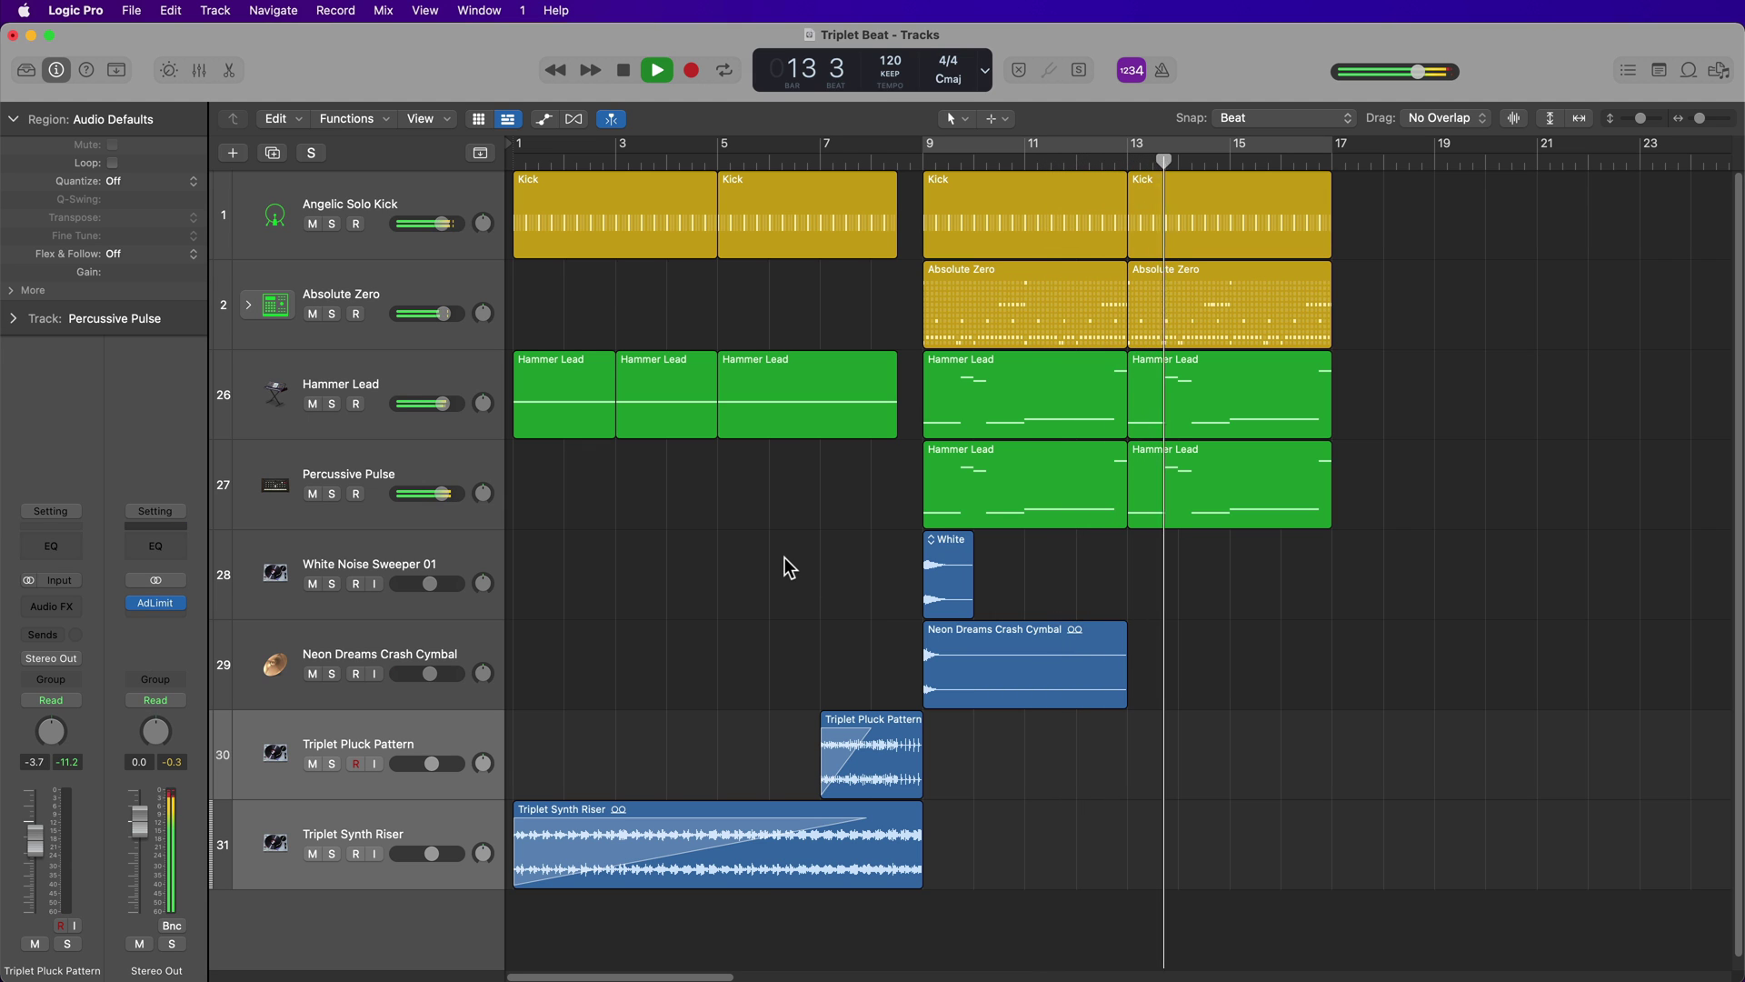
Step: Set the cycle range to bars 9 to 17 from the kick, Absolute Zero, Hammer Lead and Percussive Pulse regions of the drop
drag(1415, 231, 1065, 475)
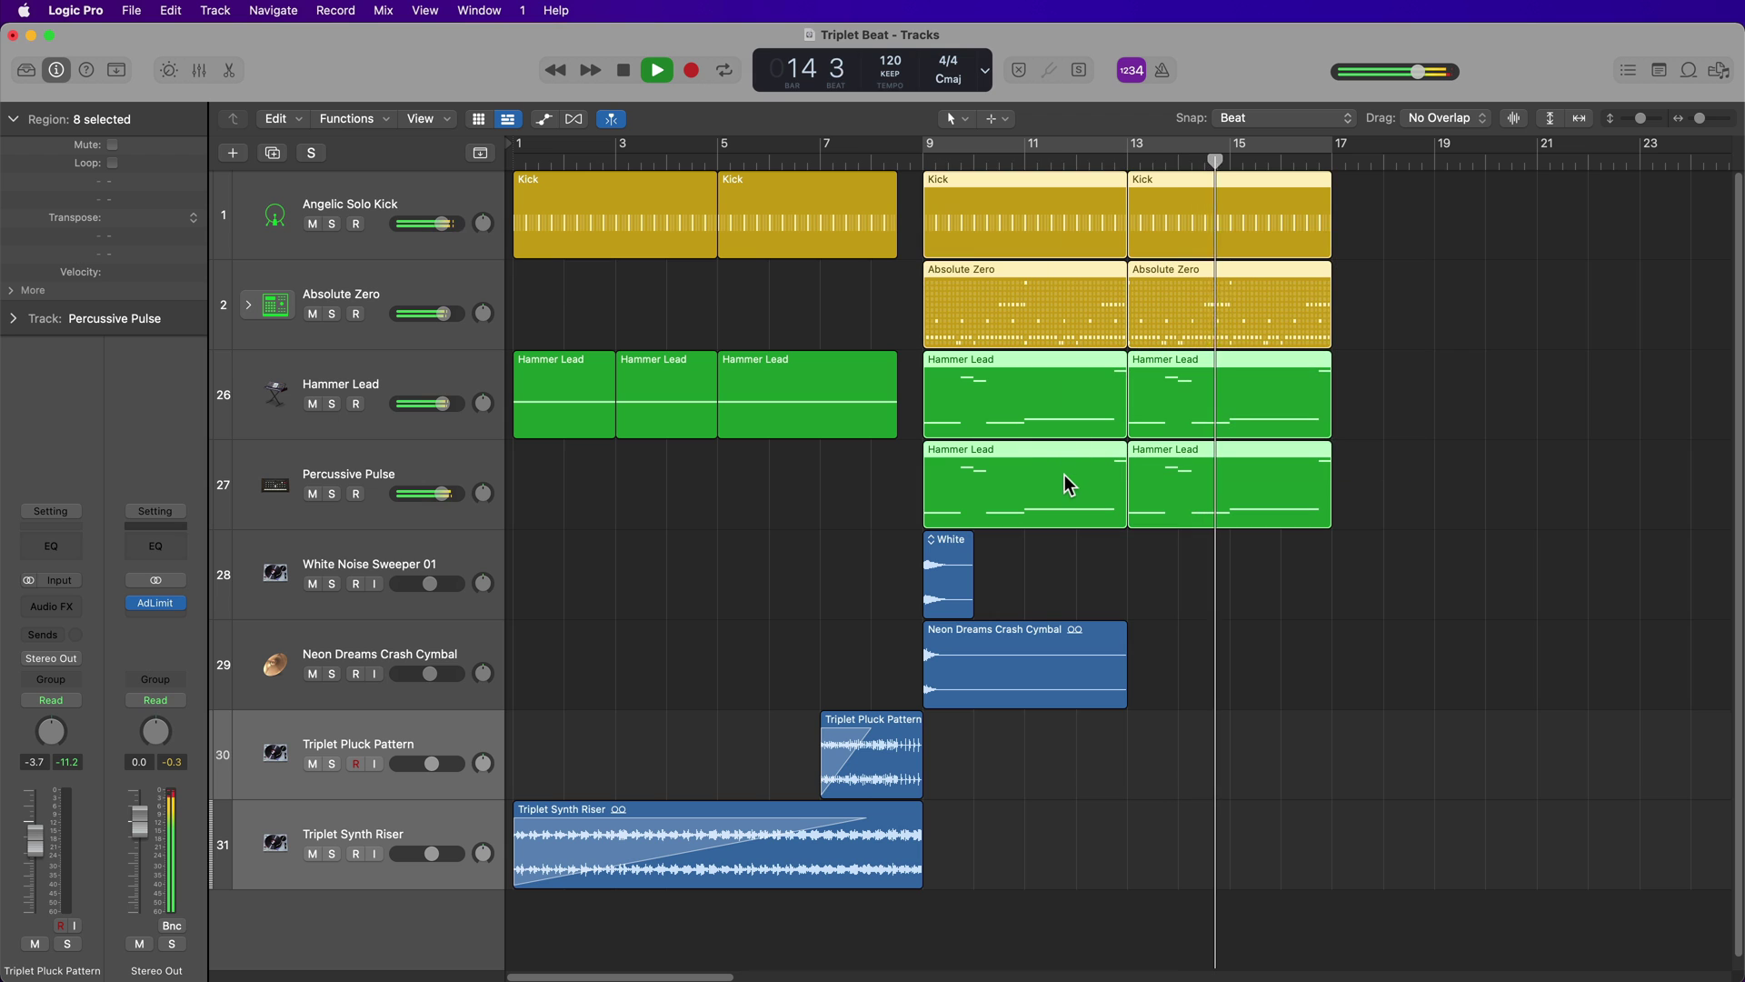
key(super+u)
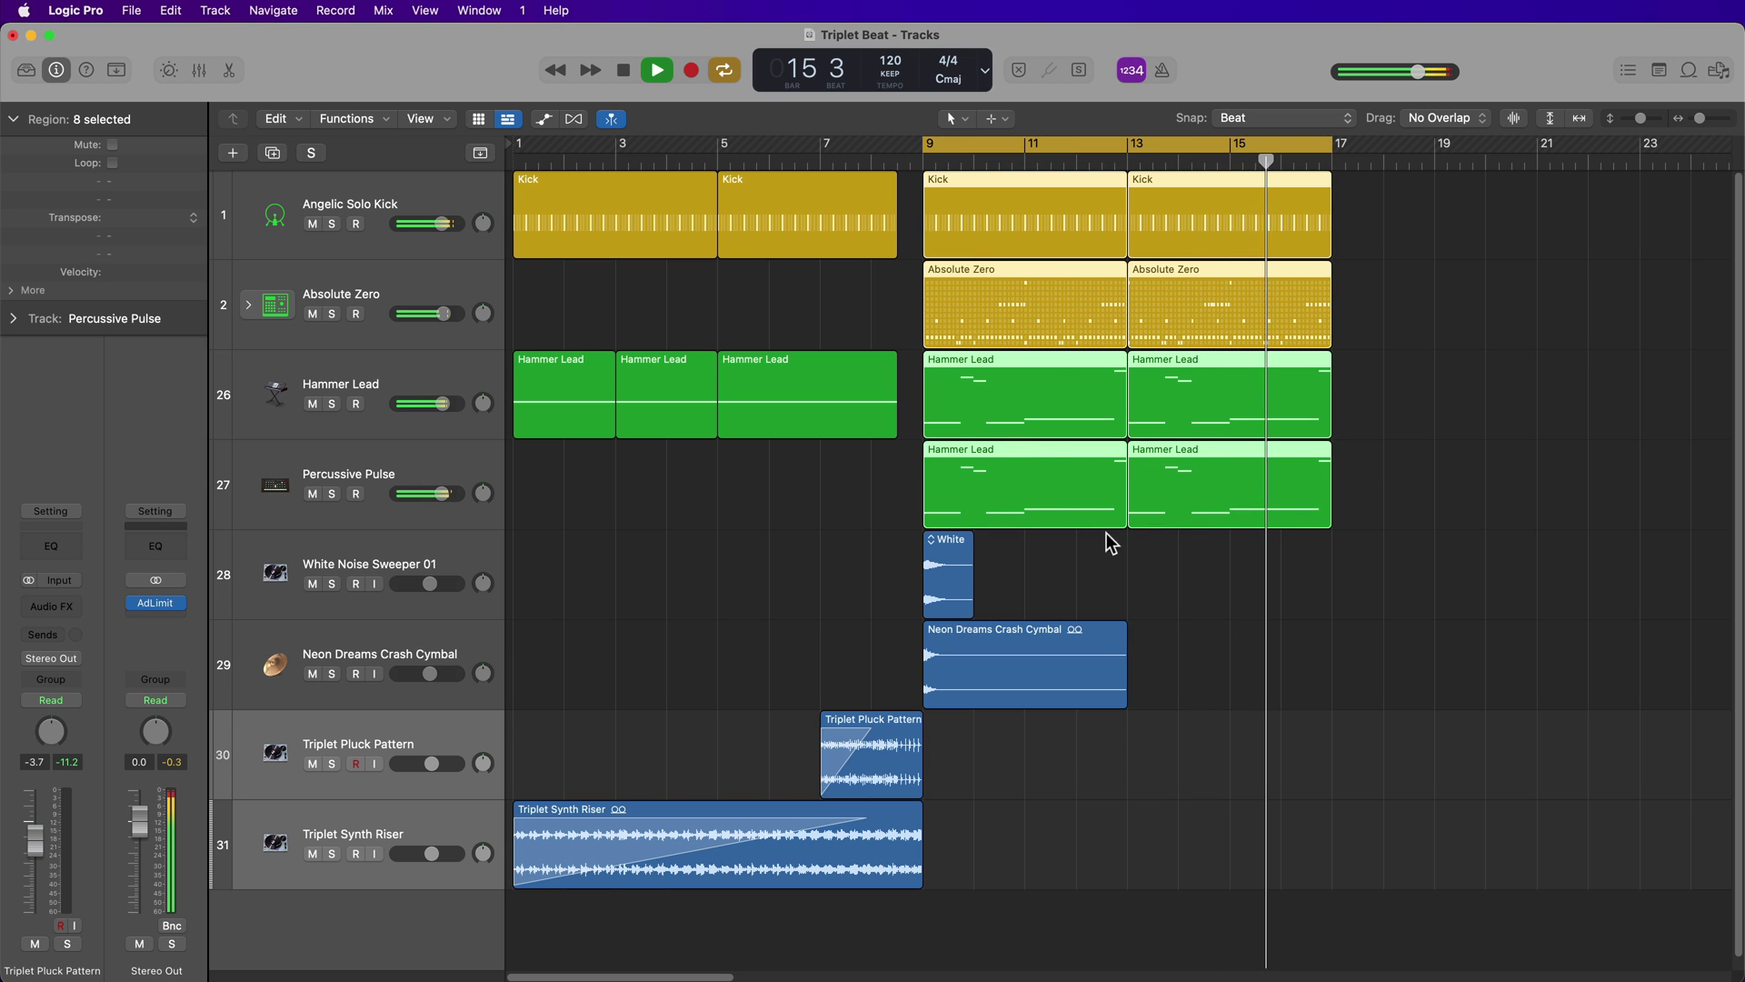
click(1258, 671)
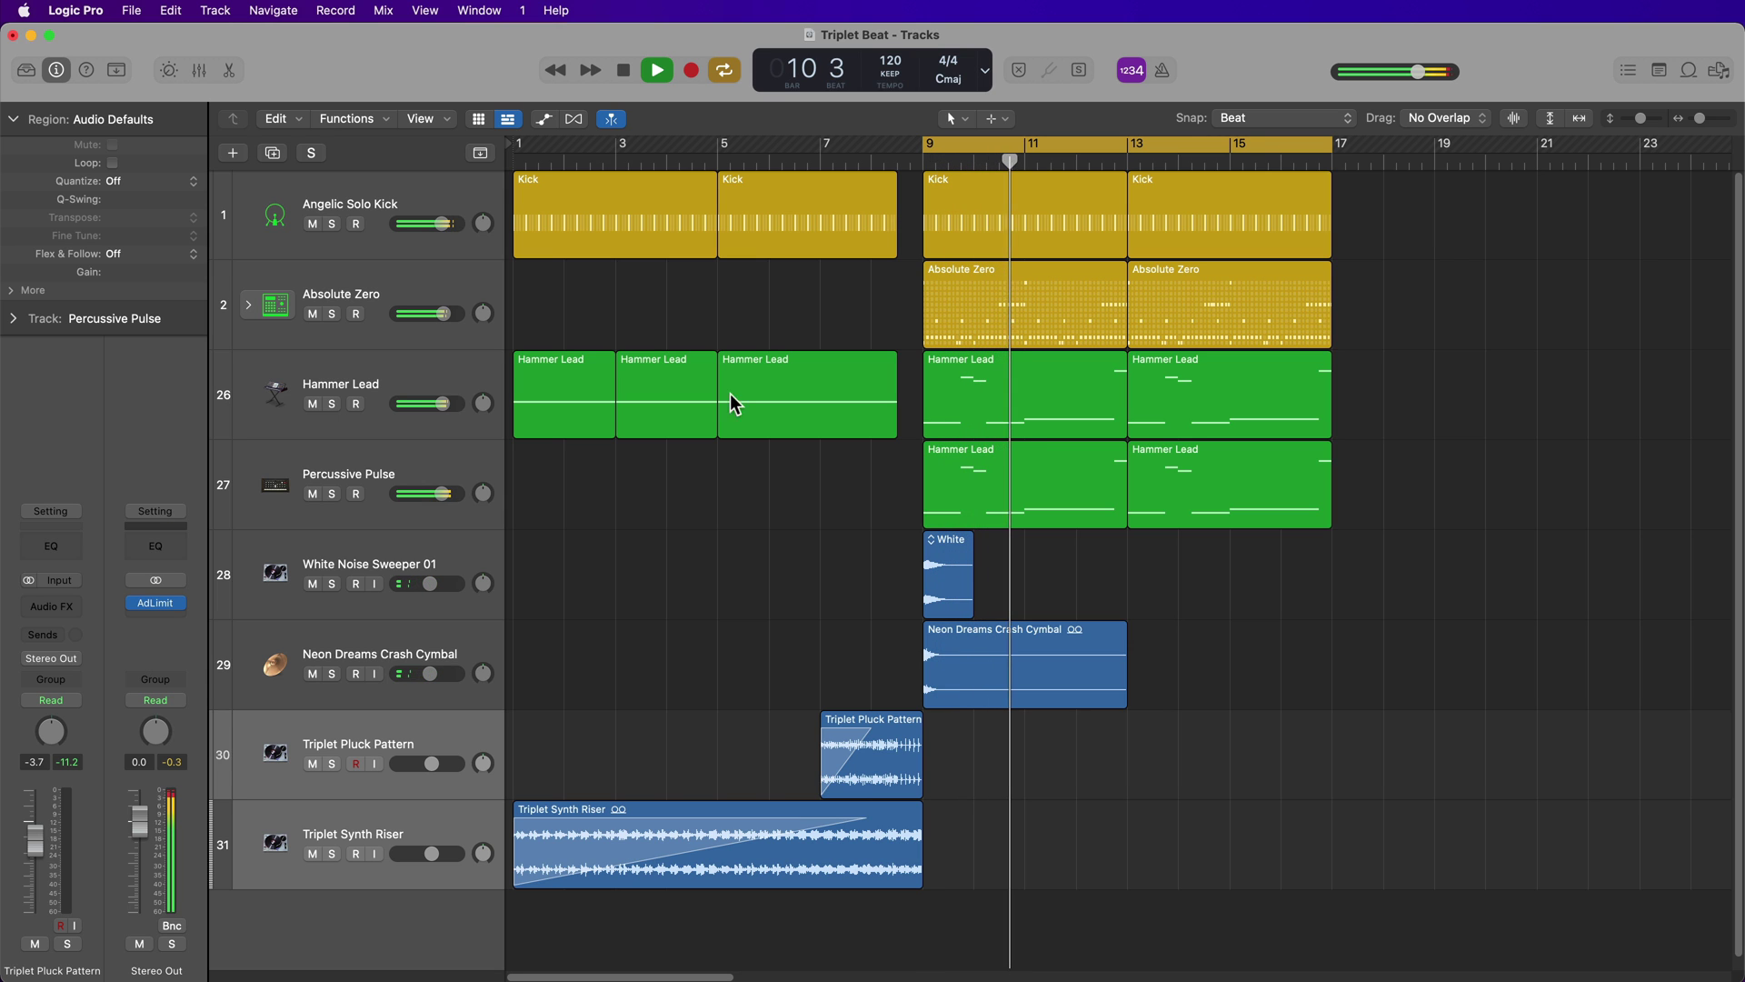
Step: Review the Space Designer reverb settings on the Hammer Lead track, then close the plug-in window
click(403, 385)
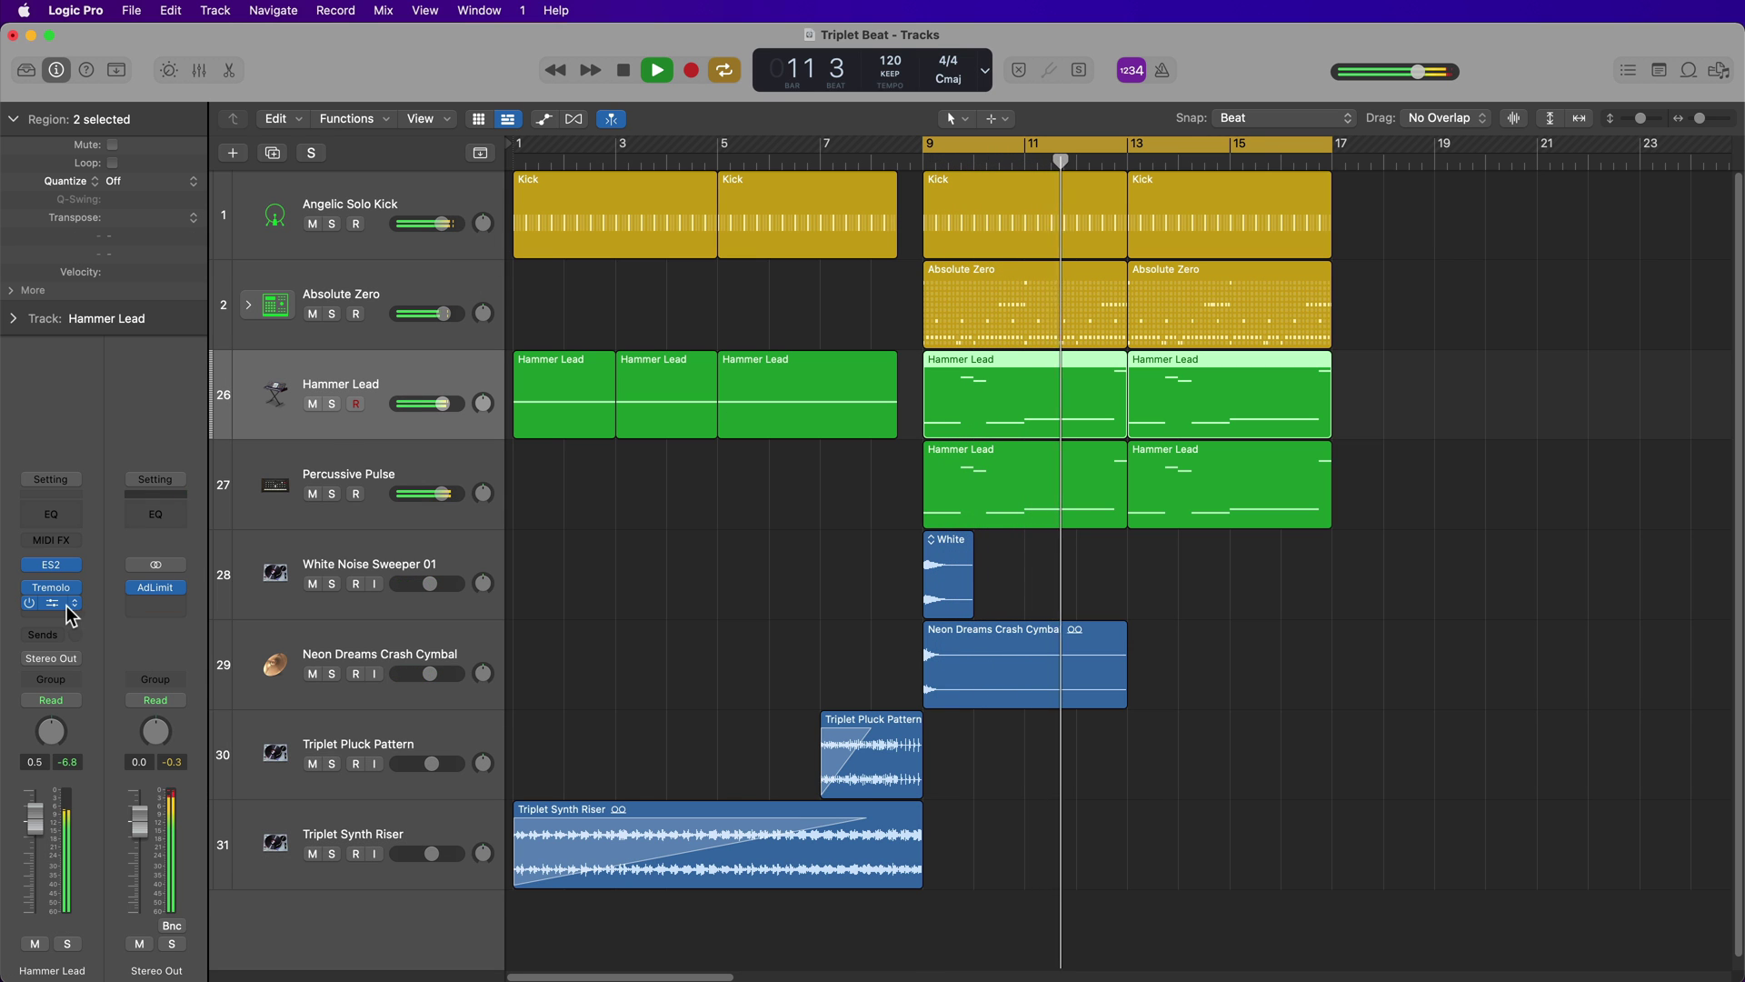
click(55, 602)
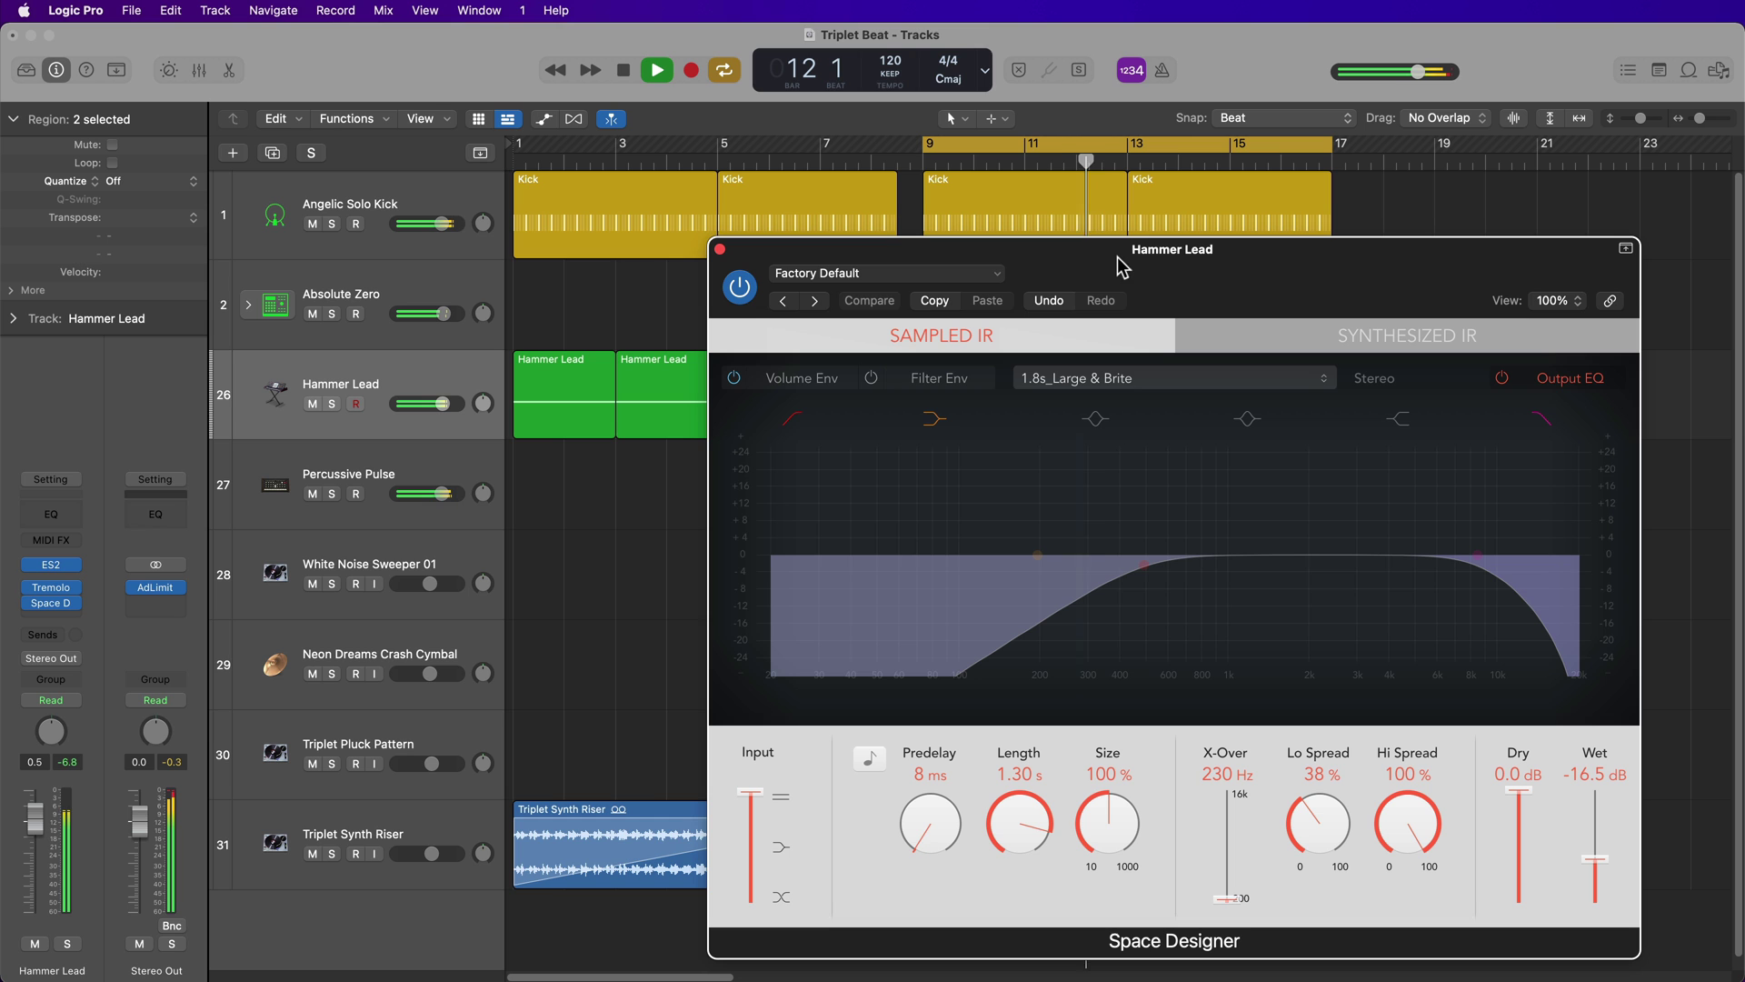
click(721, 250)
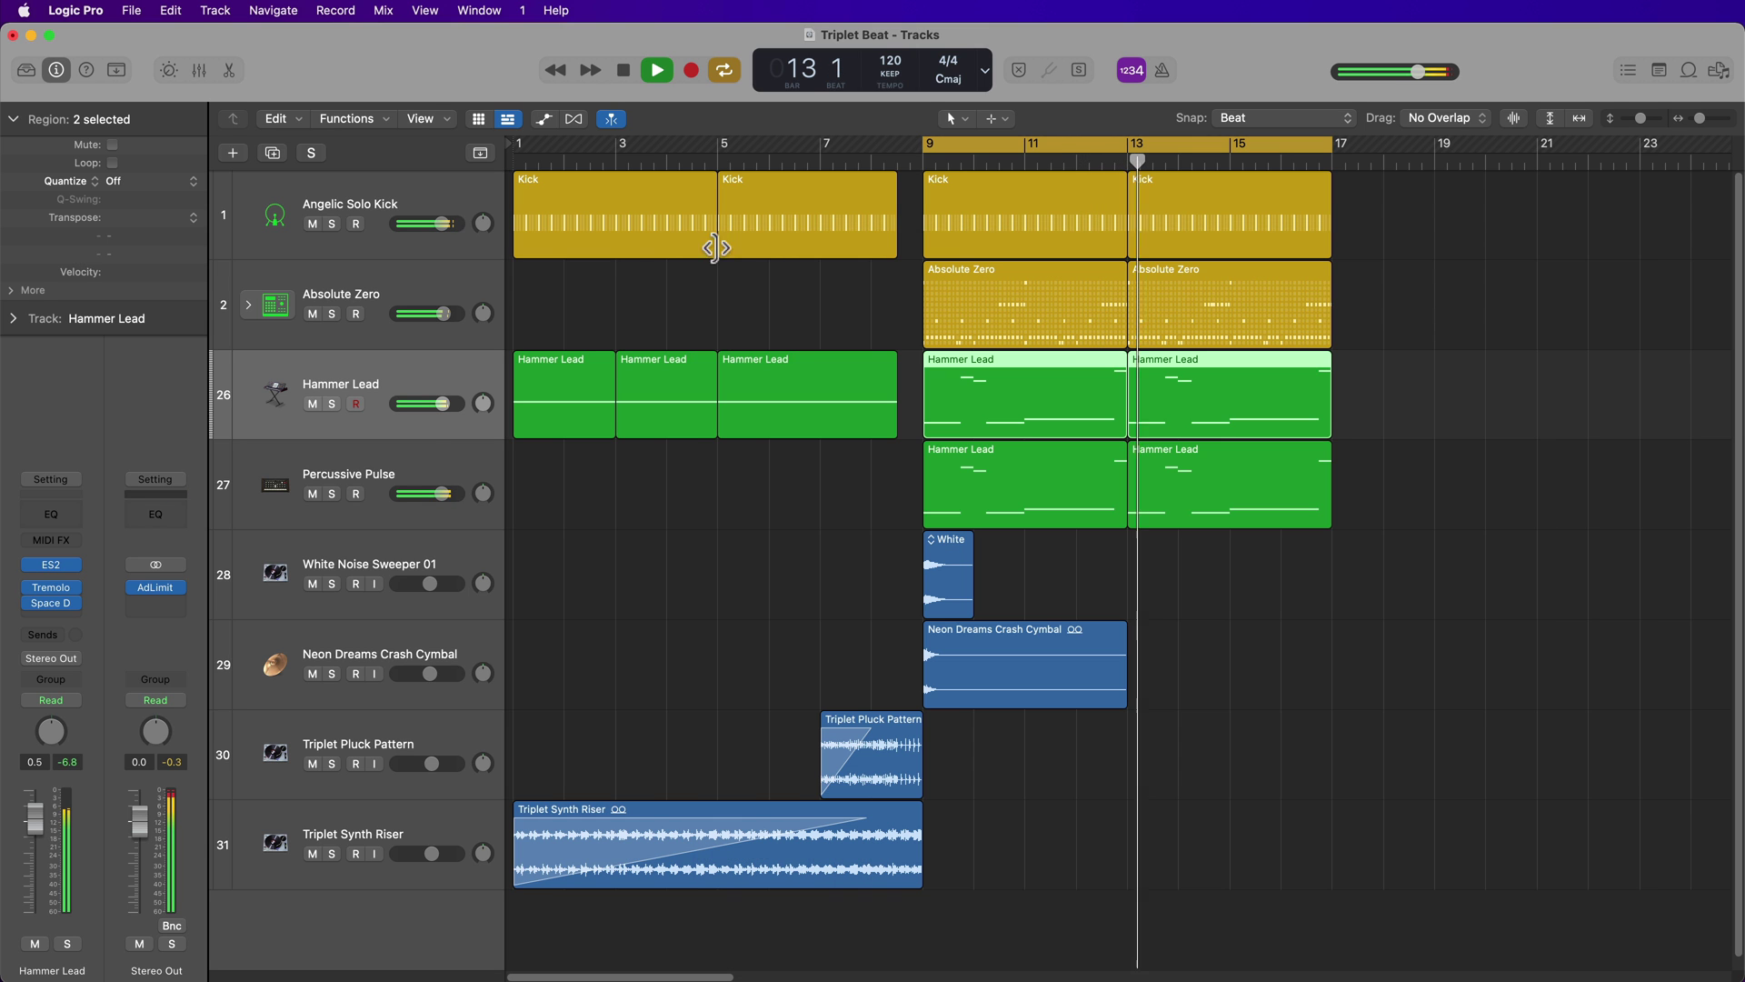
Step: Open the ES2 synth and the Tremolo effect of Hammer Lead and arrange both windows side by side
click(53, 564)
drag(727, 46, 1561, 289)
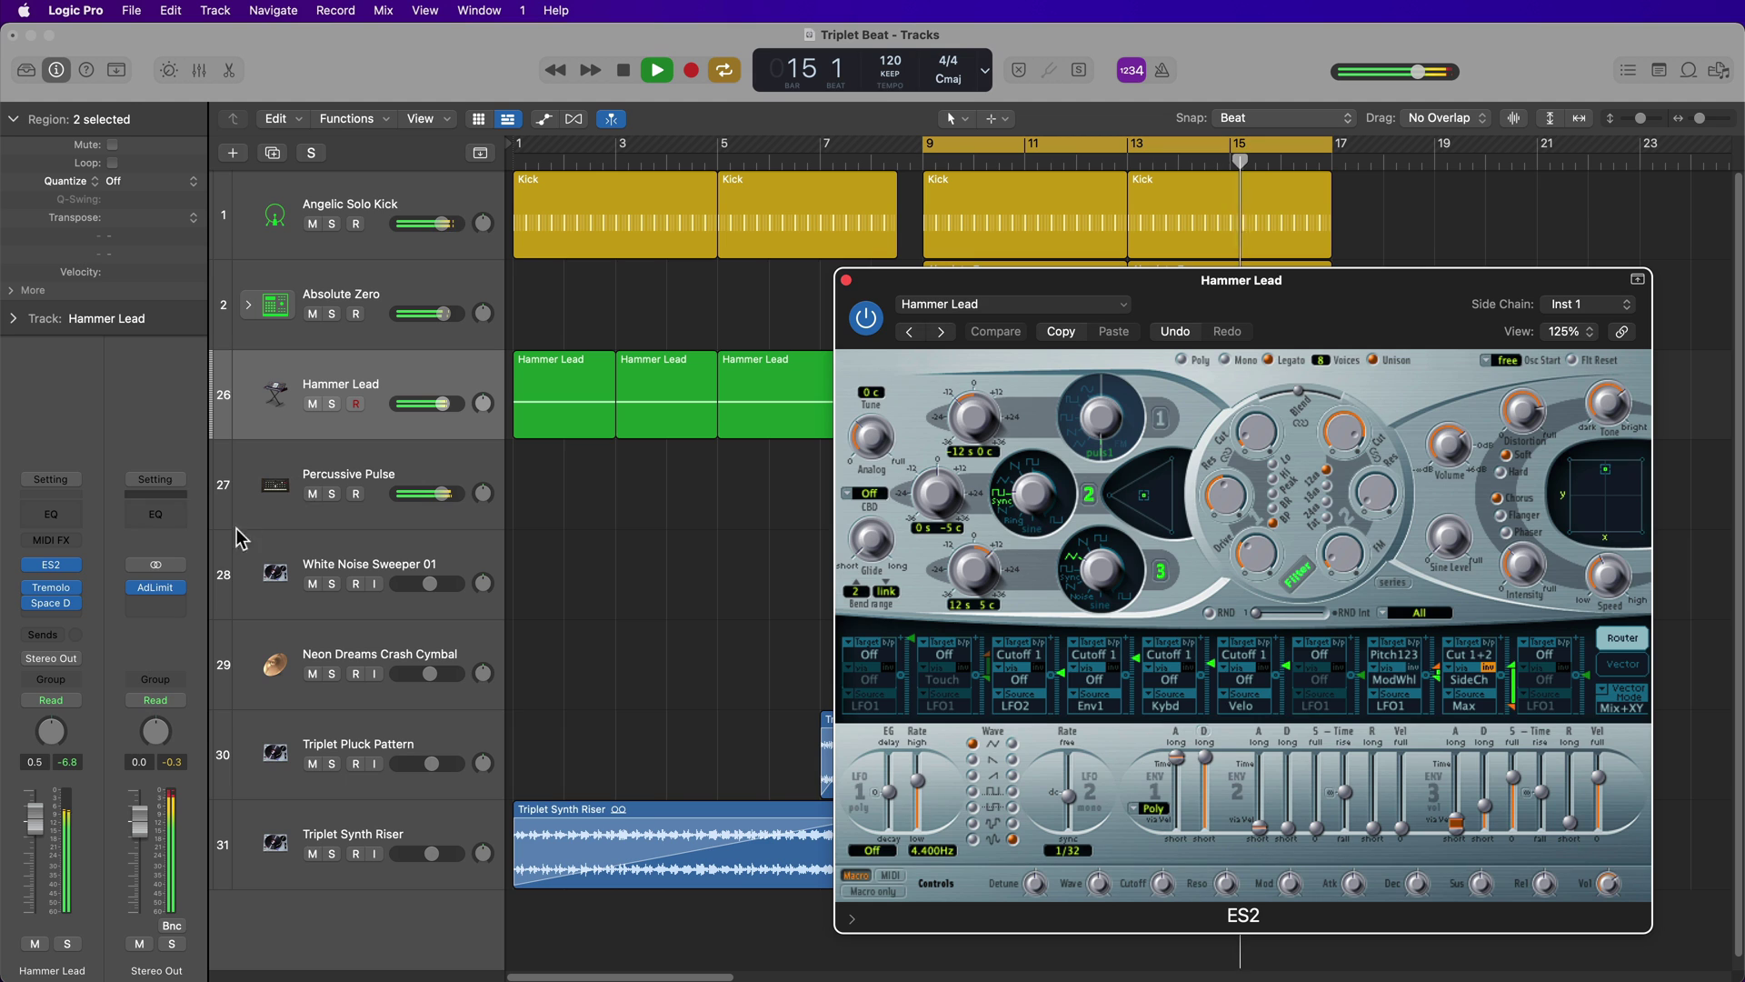
click(51, 587)
drag(1058, 598, 565, 606)
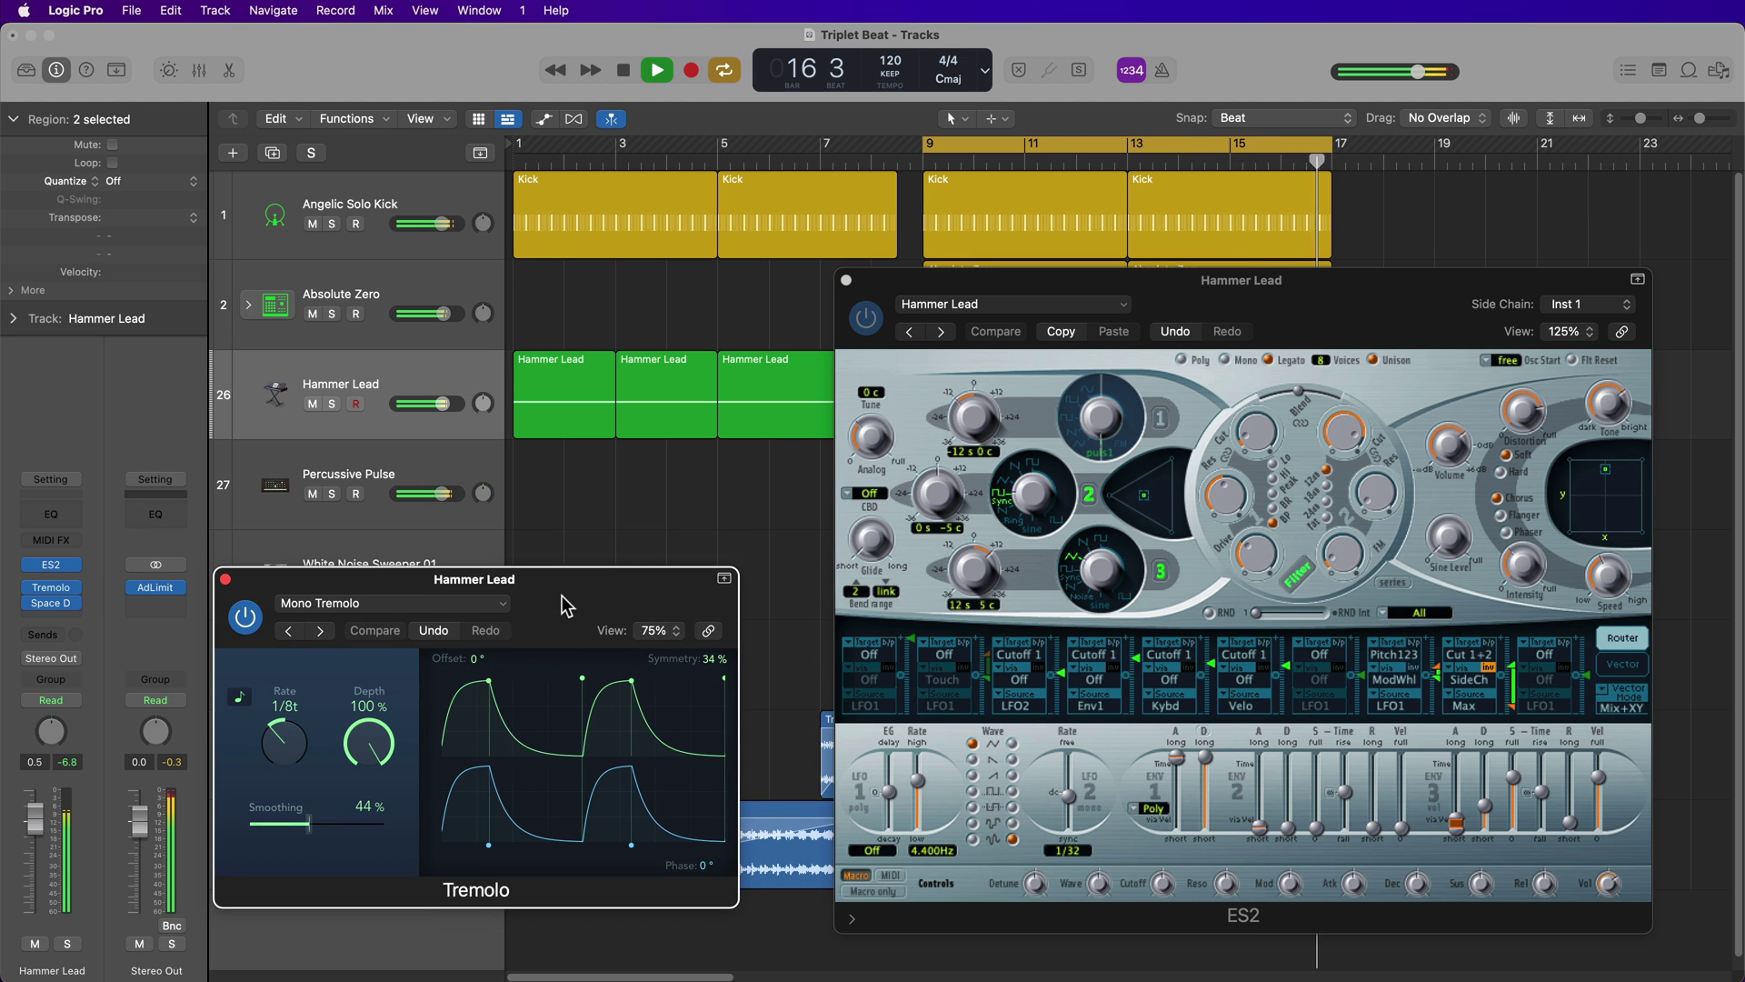